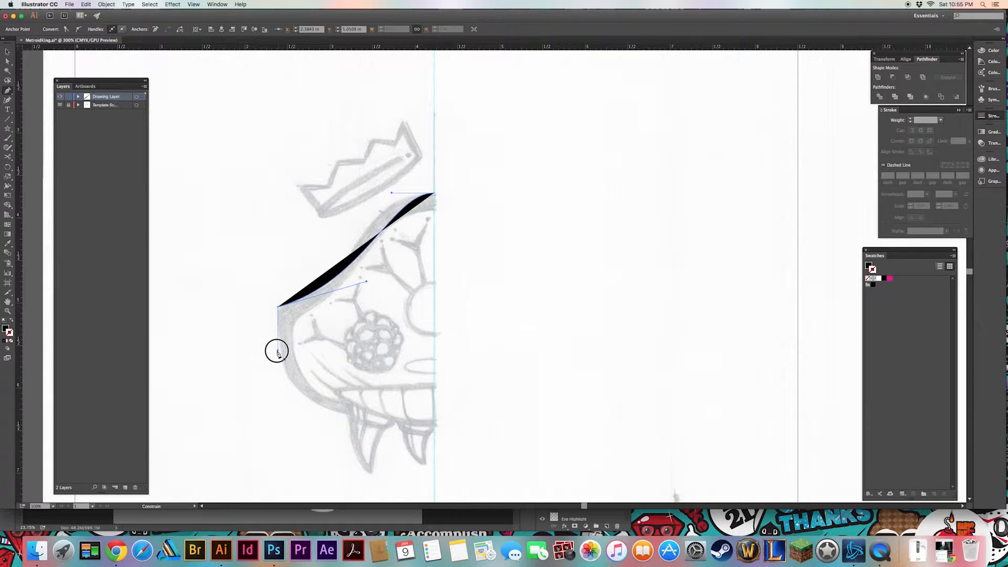
Finish tracing the outer head outline and give it a magenta 0.5 pt stroke with no fill
drag(348, 414, 406, 419)
key(v)
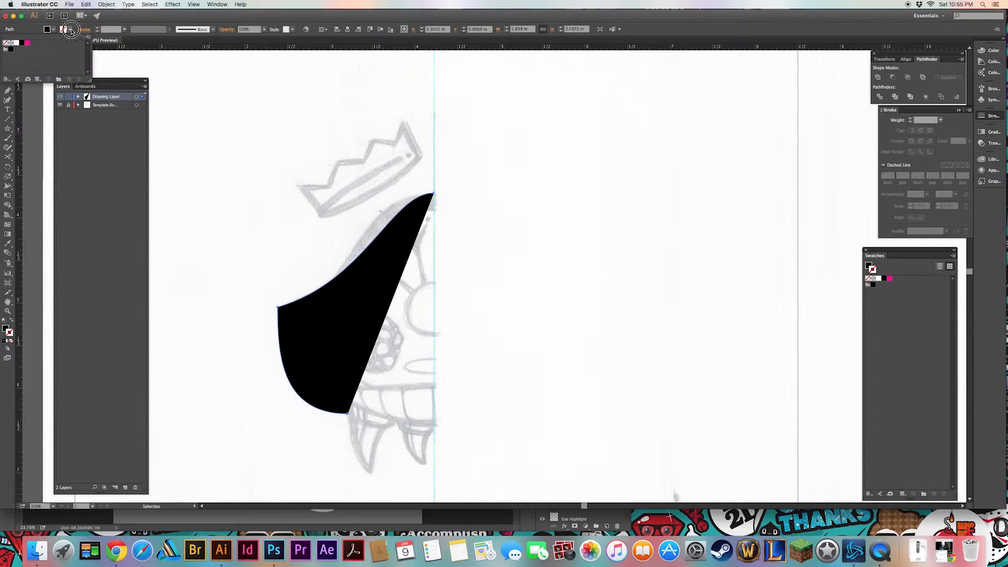
click(70, 30)
click(27, 43)
click(53, 30)
click(5, 43)
drag(104, 30, 132, 30)
text(.5)
key(Return)
Adjust the outer head outline's curves to match the sketch and round its sharp side corner
key(a)
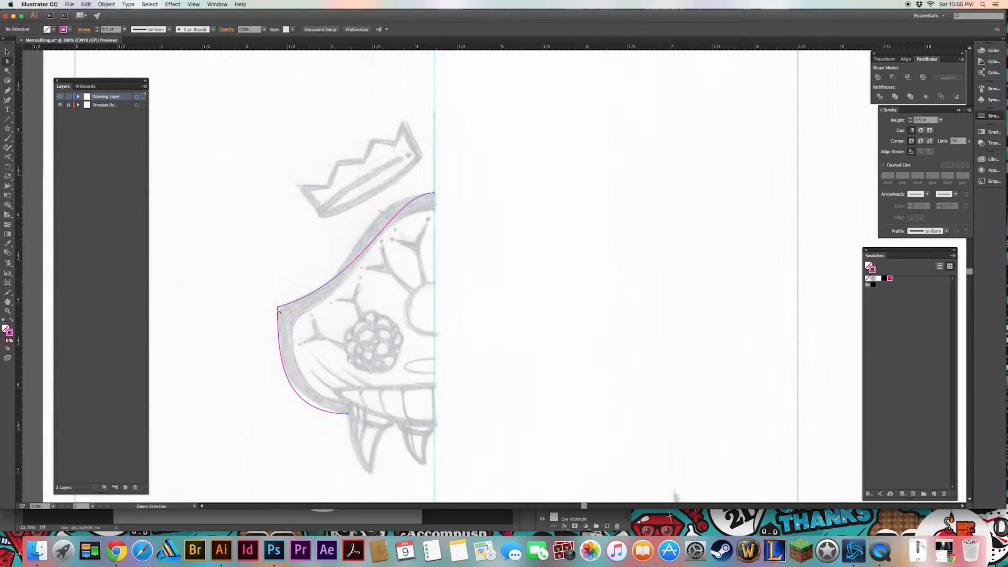
click(278, 307)
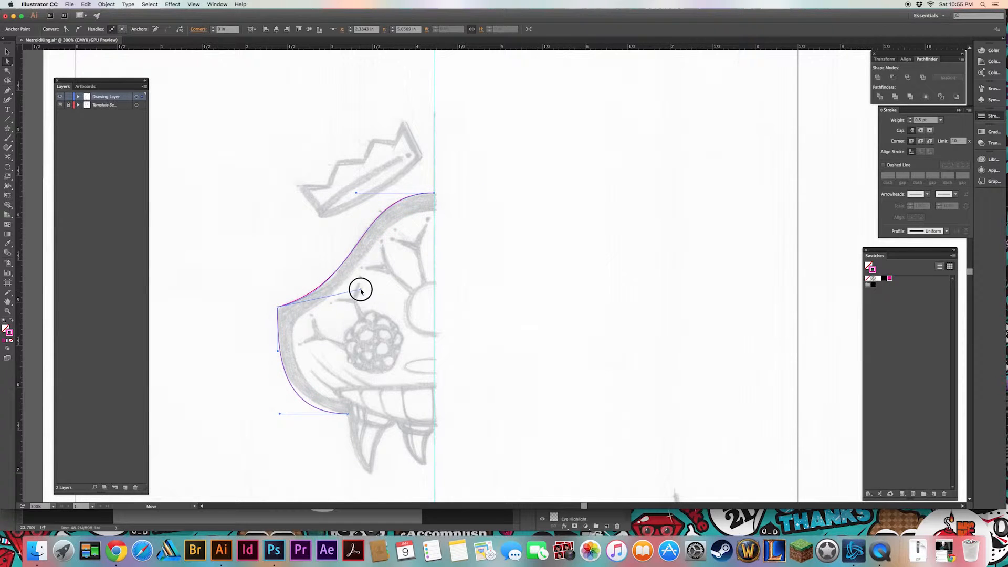
click(325, 416)
click(278, 412)
click(278, 306)
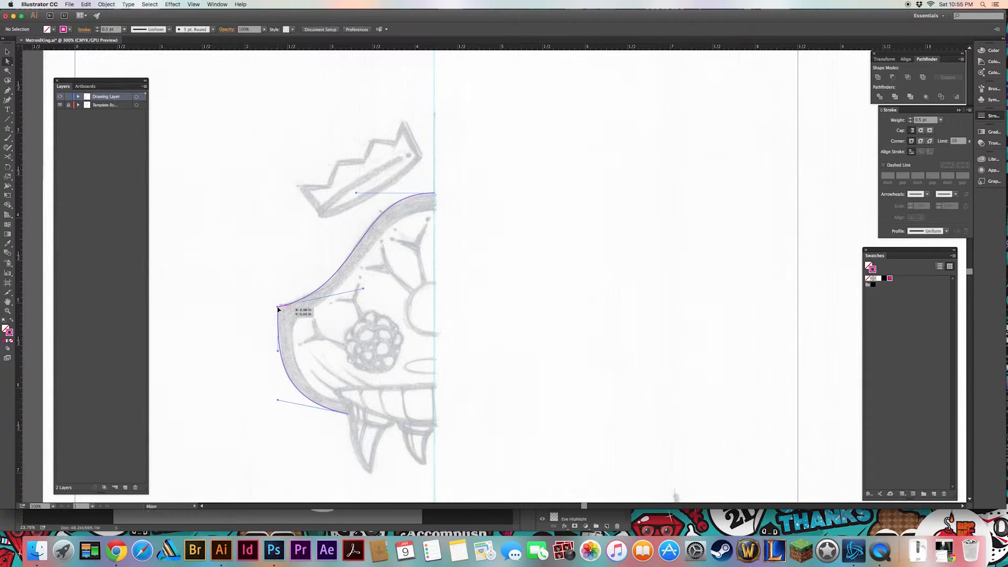
click(209, 310)
click(286, 300)
click(372, 357)
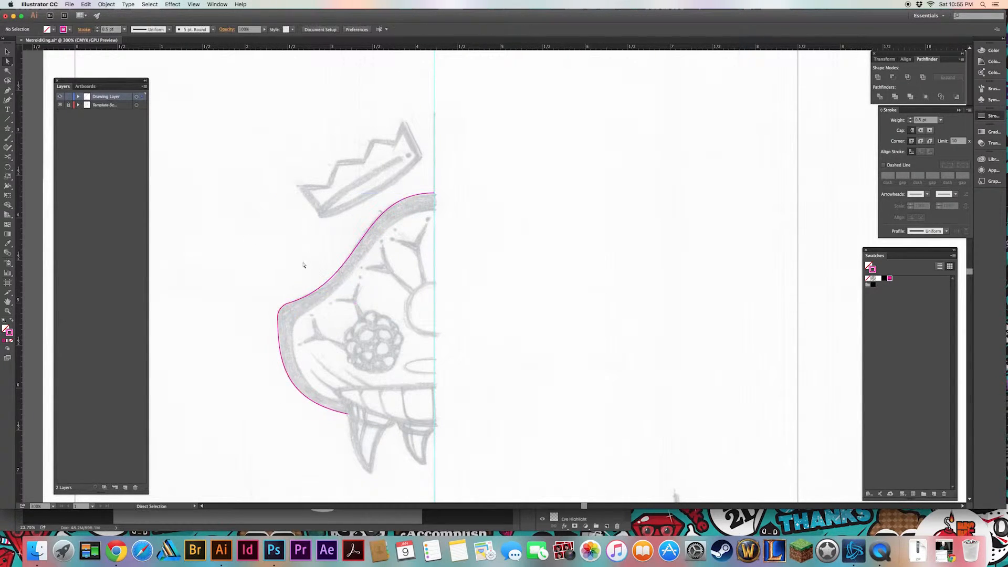
Trace the inner edge of the head's thick border with the Pen tool, from the centre guide to the mouth corner
drag(379, 322, 377, 326)
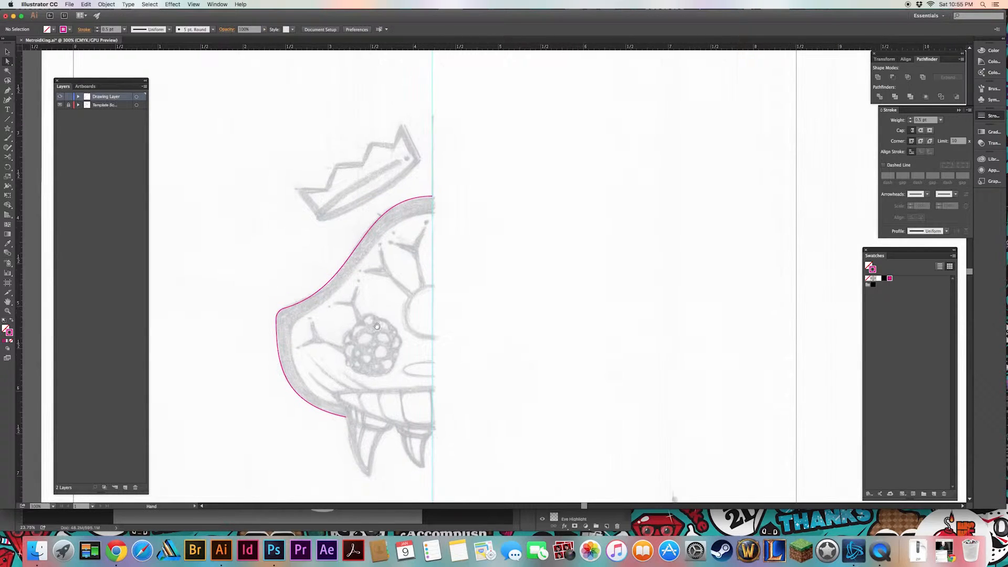
click(377, 216)
drag(294, 325, 292, 373)
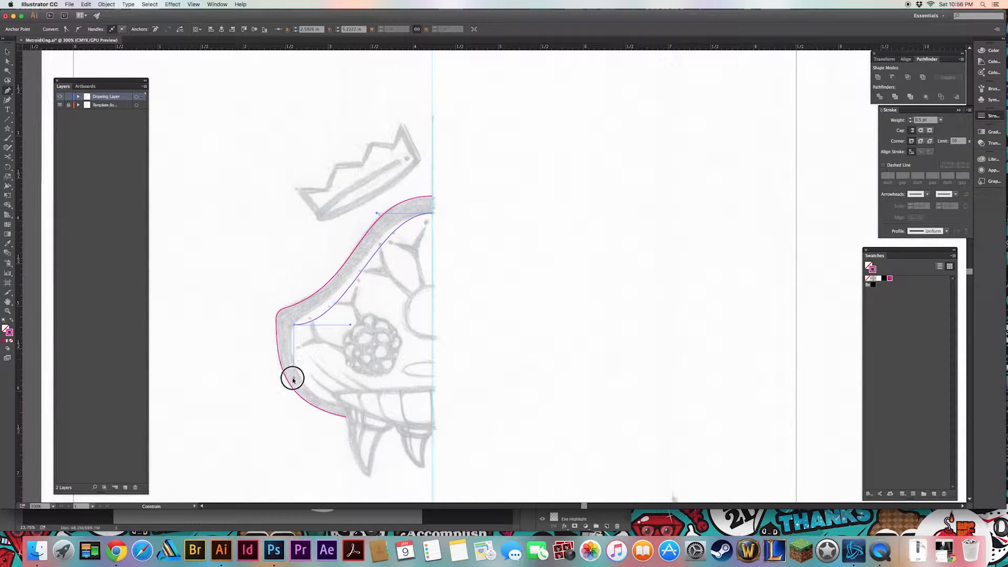
drag(342, 407, 372, 418)
Adjust the inner head outline's curve handles to follow the sketch and round its side corner
drag(350, 324, 344, 306)
click(310, 391)
drag(310, 403, 302, 397)
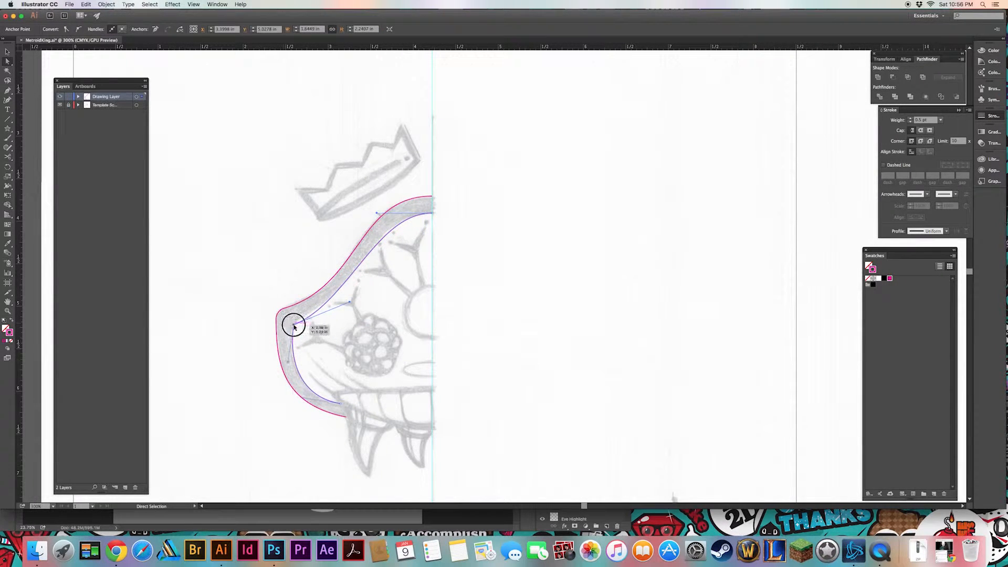
click(247, 367)
Trace the mouth's outer outline from the centre guide around the mouth corner and back to the guide
drag(393, 380, 391, 352)
key(super+plus)
key(super+plus)
drag(340, 395, 456, 297)
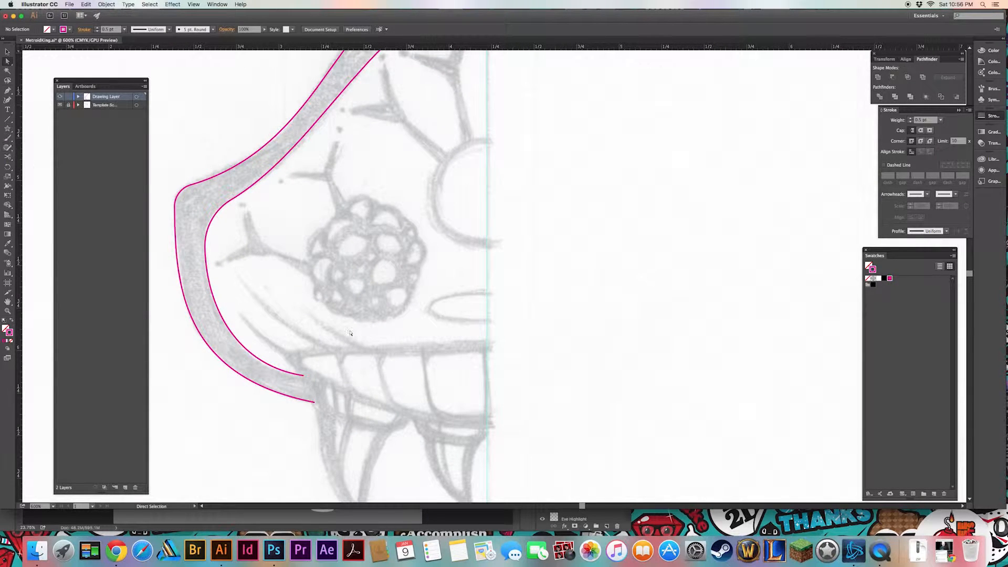
drag(488, 341, 289, 362)
drag(487, 430, 651, 441)
Extend the inner head outline's lower end slightly past the mouth outline and refine its curve
key(a)
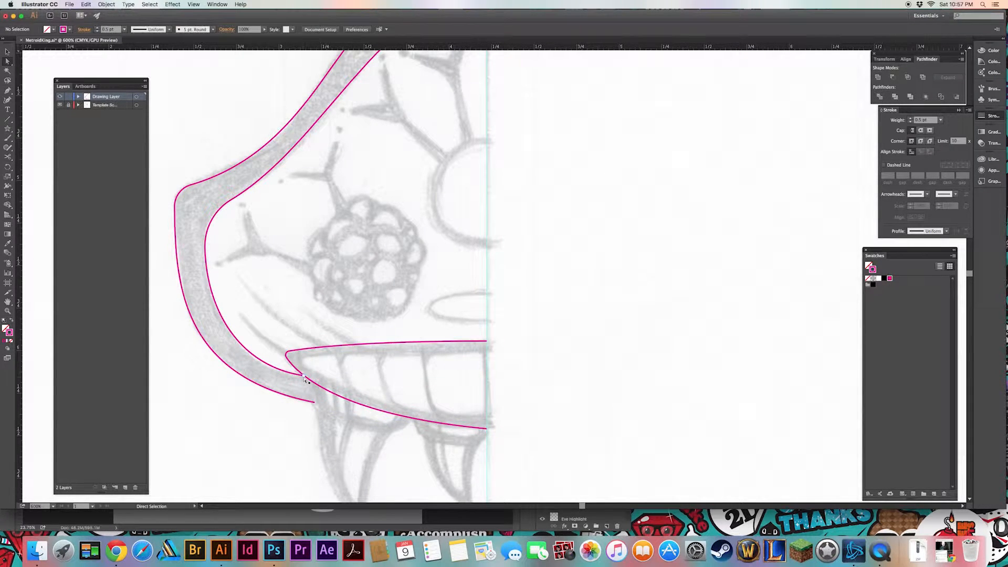
click(308, 377)
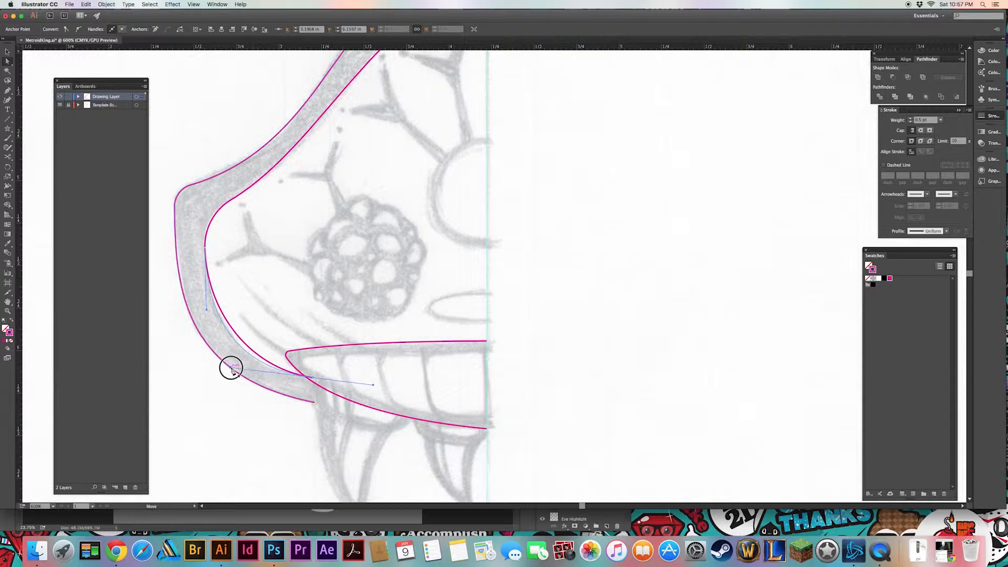
click(314, 417)
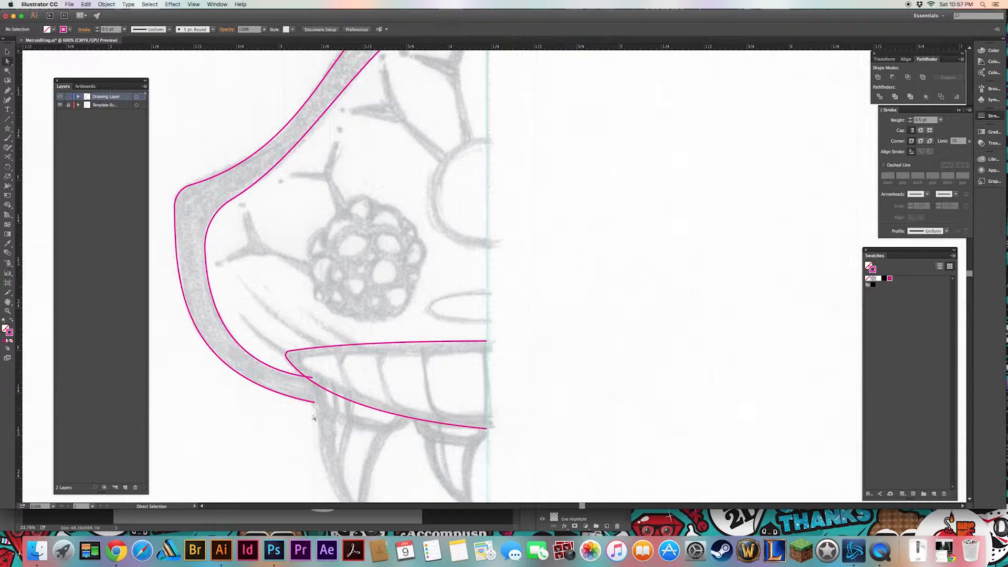
Trace the inner mouth outline between the two centre-guide ends, round its corner and fit its lower end to the sketch
click(486, 352)
drag(302, 358, 330, 383)
click(487, 419)
key(a)
mouse_move(309, 362)
mouse_down()
mouse_move(314, 378)
mouse_move(311, 366)
mouse_up()
click(389, 391)
click(487, 420)
drag(487, 420, 487, 415)
click(557, 382)
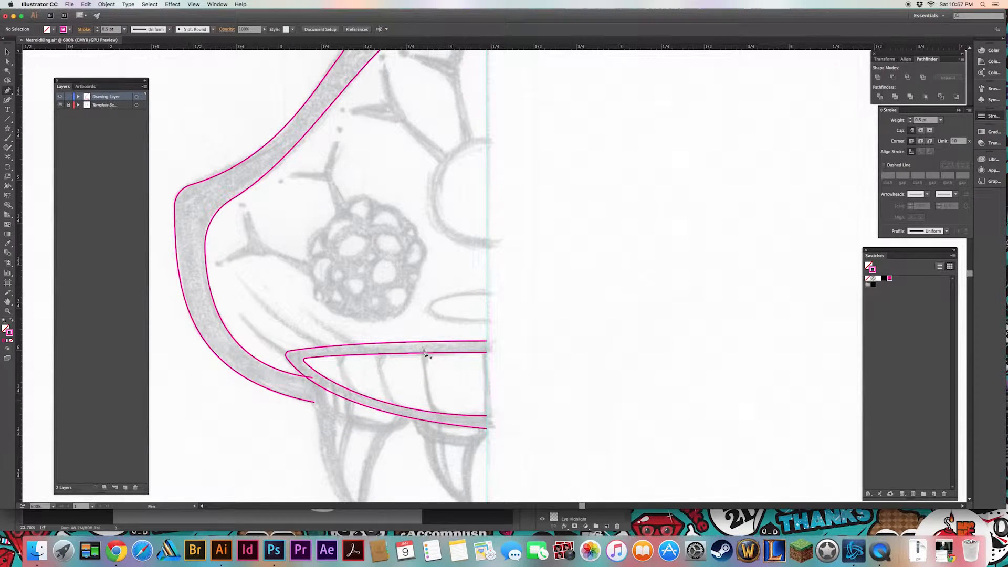
Draw three separate curved divider lines between the teeth, each running past the inner mouth outline
drag(424, 363, 424, 369)
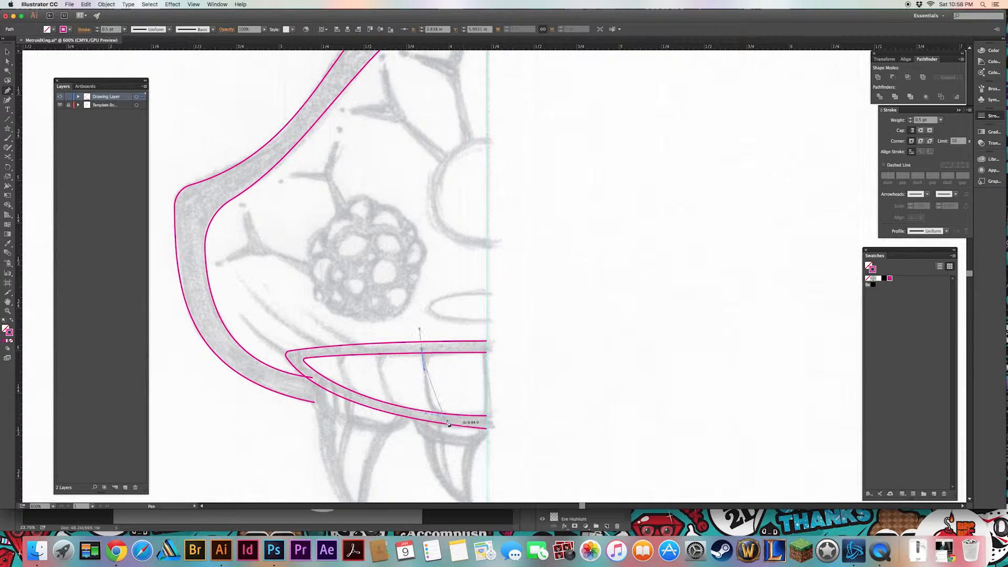
drag(469, 421, 468, 422)
super+click(415, 383)
drag(382, 375, 382, 375)
click(402, 409)
super+click(378, 310)
drag(335, 352, 340, 364)
drag(381, 405, 382, 405)
super+click(376, 309)
Increase the stroke weight of the three tooth divider lines and expand them into filled shapes
key(v)
drag(433, 384, 337, 369)
click(97, 28)
click(97, 28)
click(98, 28)
click(376, 267)
click(106, 4)
click(119, 79)
click(529, 334)
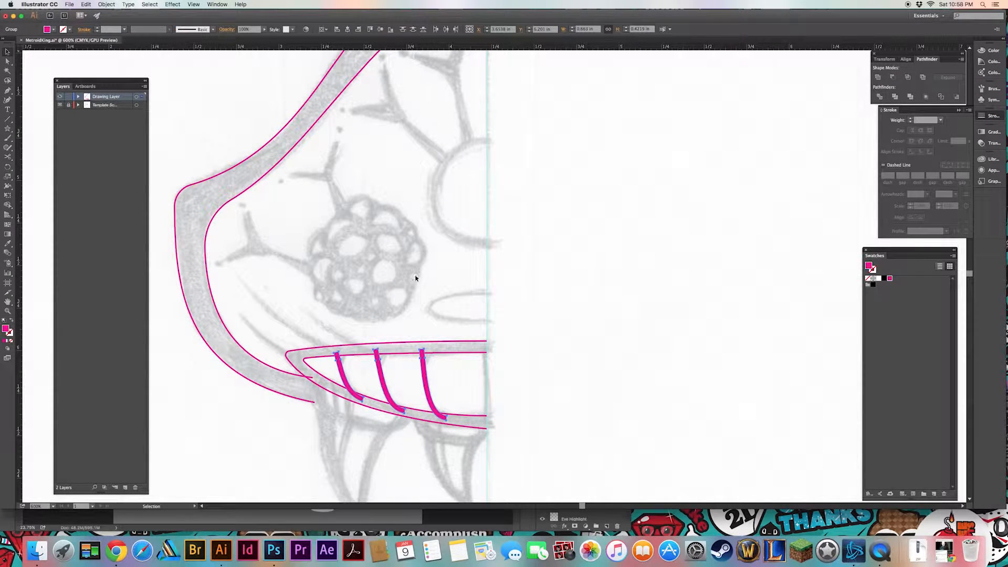
Swap the dividers' fill and stroke, and match them to the mouth's magenta 0.5 pt outline with the Eyedropper
key(shift+x)
click(449, 304)
drag(445, 387, 338, 365)
key(i)
click(398, 342)
super+click(418, 269)
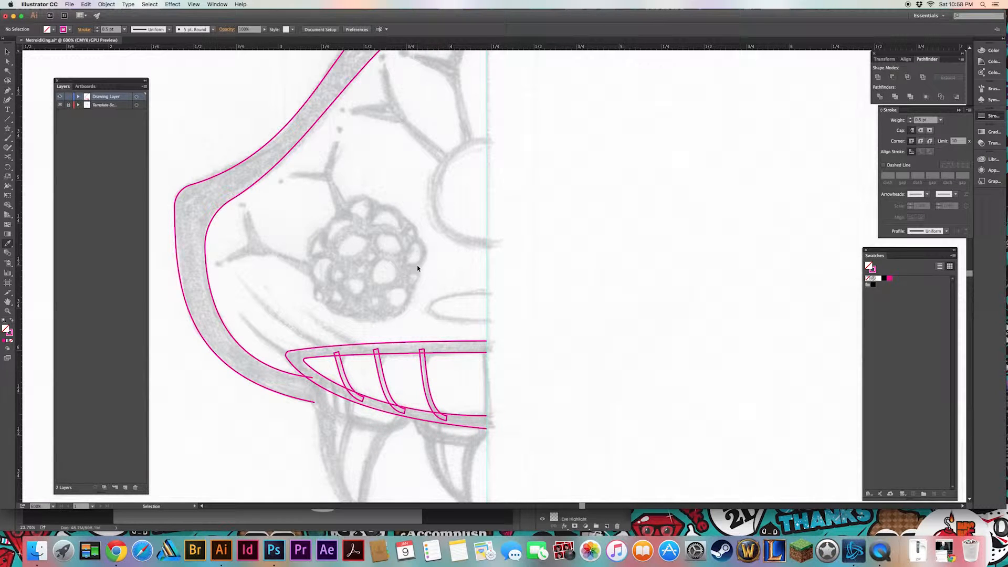
Cut the three divider shapes out of the inner mouth outline with Pathfinder to form four separate teeth
click(337, 352)
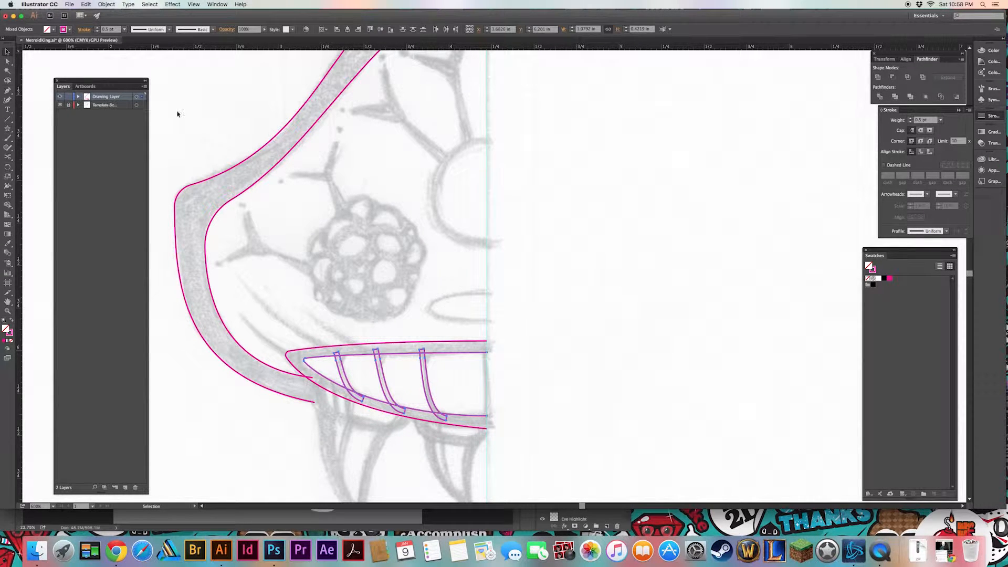
click(892, 77)
click(892, 77)
click(577, 286)
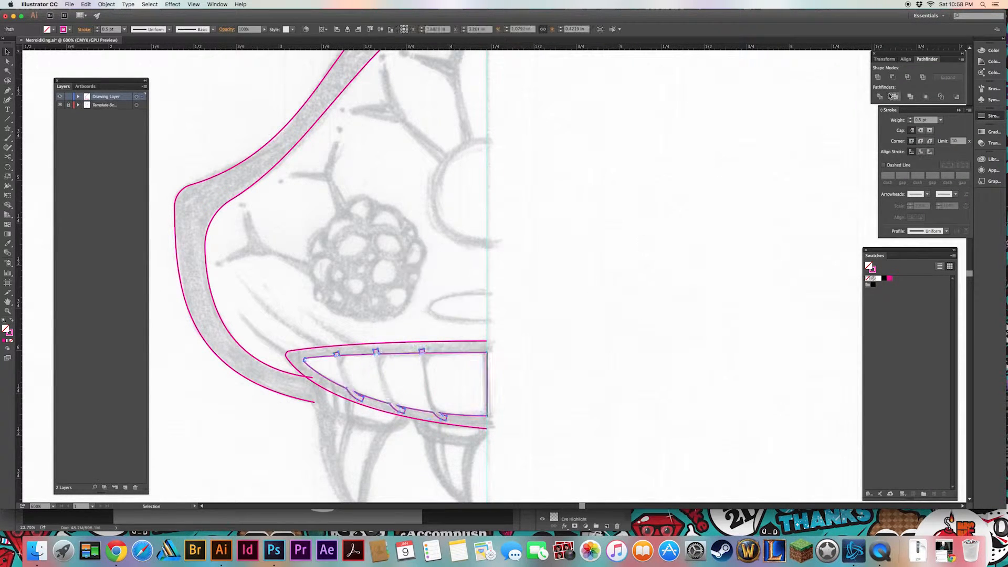
key(super+z)
key(shift+super+z)
click(638, 216)
Round the upper corners of the two teeth nearest the centre guide where they face the dividers
key(a)
drag(426, 361, 387, 366)
click(453, 371)
click(420, 354)
click(379, 354)
click(375, 356)
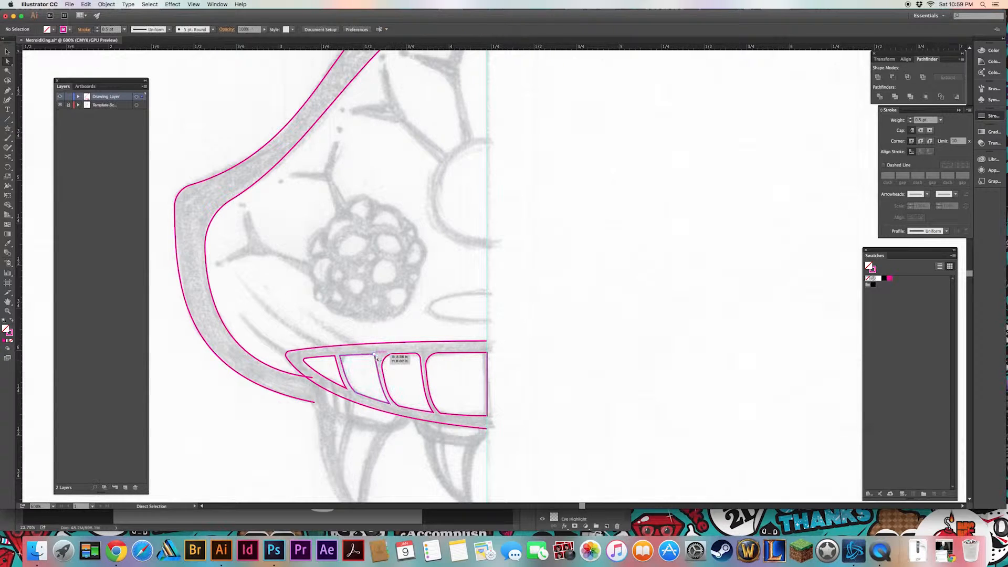
Round the corners of the third tooth from the centre guide
click(357, 372)
click(341, 357)
drag(343, 362, 346, 366)
click(351, 372)
click(387, 389)
click(350, 387)
click(347, 378)
Round the corners of the outermost tooth and the remaining lower corners of the neighbouring teeth
click(327, 363)
click(333, 378)
click(362, 390)
click(361, 389)
click(407, 389)
click(395, 386)
click(398, 371)
Round the centre tooth's lower corner facing its neighbouring tooth
key(v)
key(super+equal)
key(super+equal)
key(super+equal)
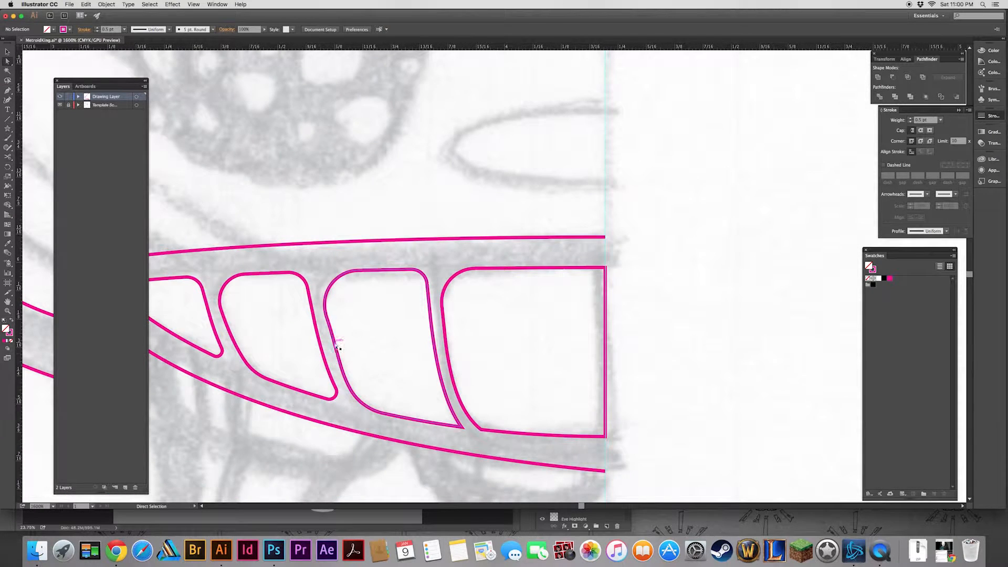
click(332, 344)
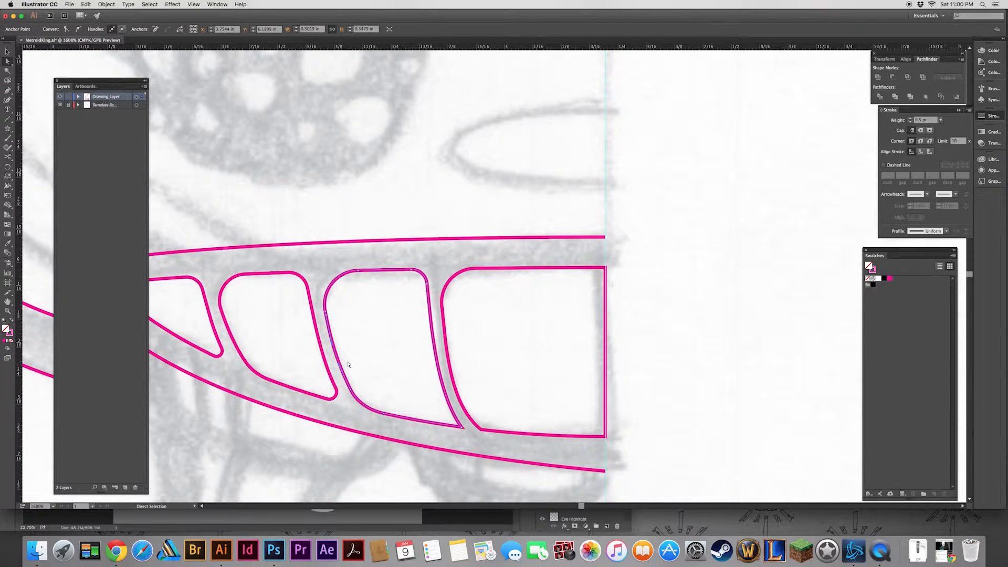
click(480, 430)
drag(488, 419, 519, 353)
Round the centre tooth's two corners along the guide and shift its straight edge slightly away from the guide
click(605, 436)
drag(597, 429, 590, 427)
click(530, 327)
click(606, 270)
drag(597, 276, 581, 282)
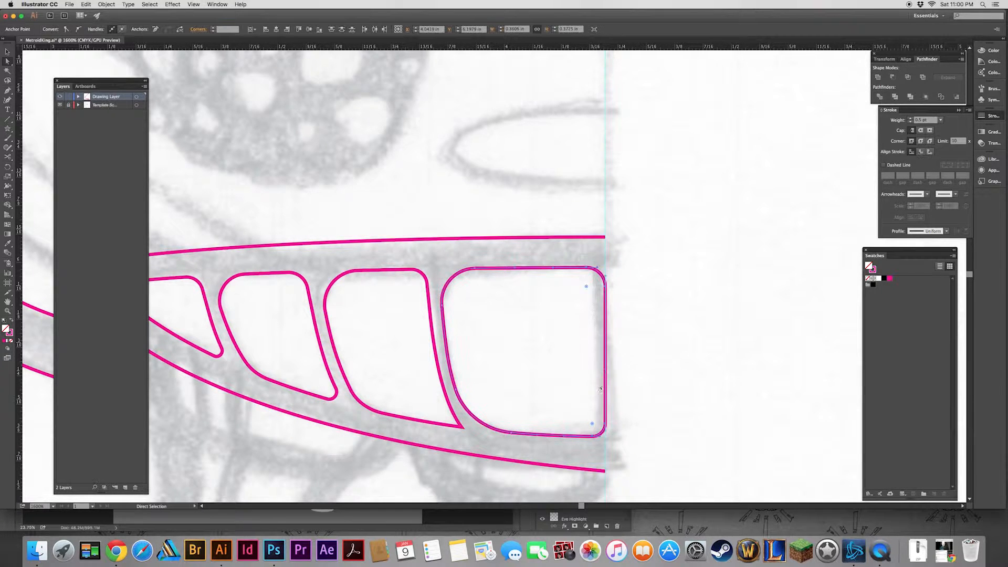
scroll(576, 266, left, 5)
click(512, 376)
Trace closed gum shapes above the large and small fangs, overlapping the mouth's lower outline
key(super+minus)
key(super+minus)
key(super+minus)
drag(482, 381, 480, 412)
drag(490, 373, 462, 385)
drag(398, 359, 401, 362)
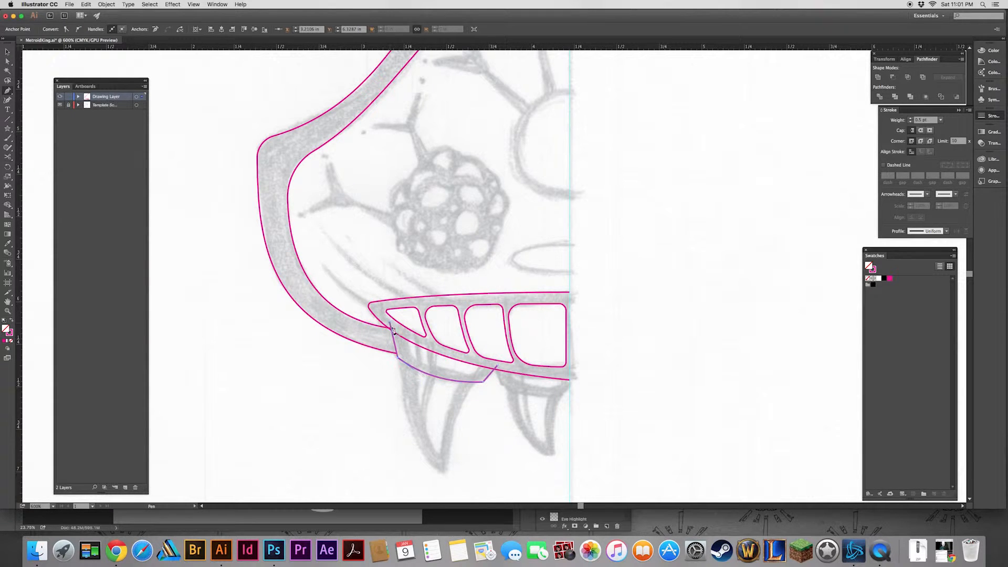
drag(497, 367, 518, 395)
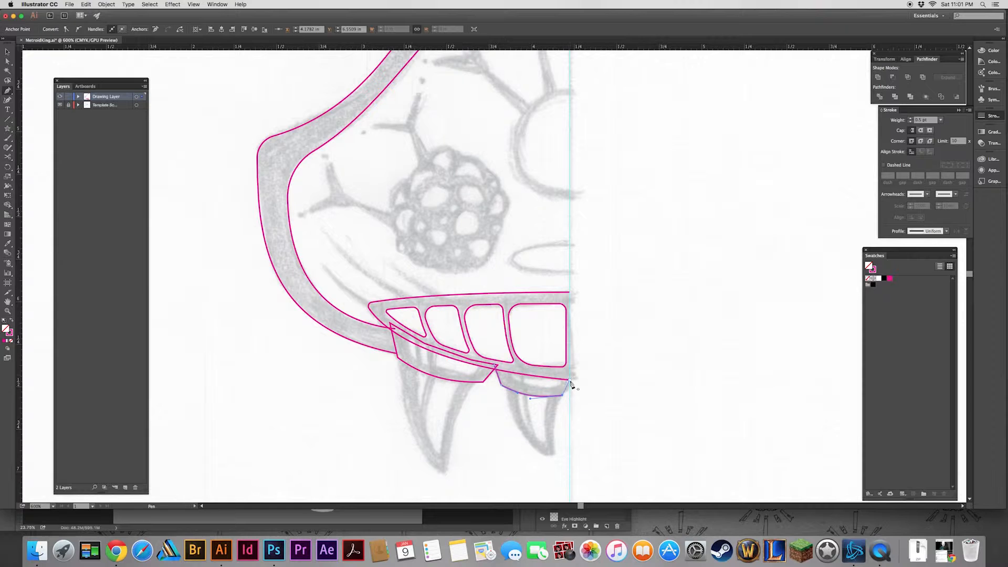
super+click(489, 402)
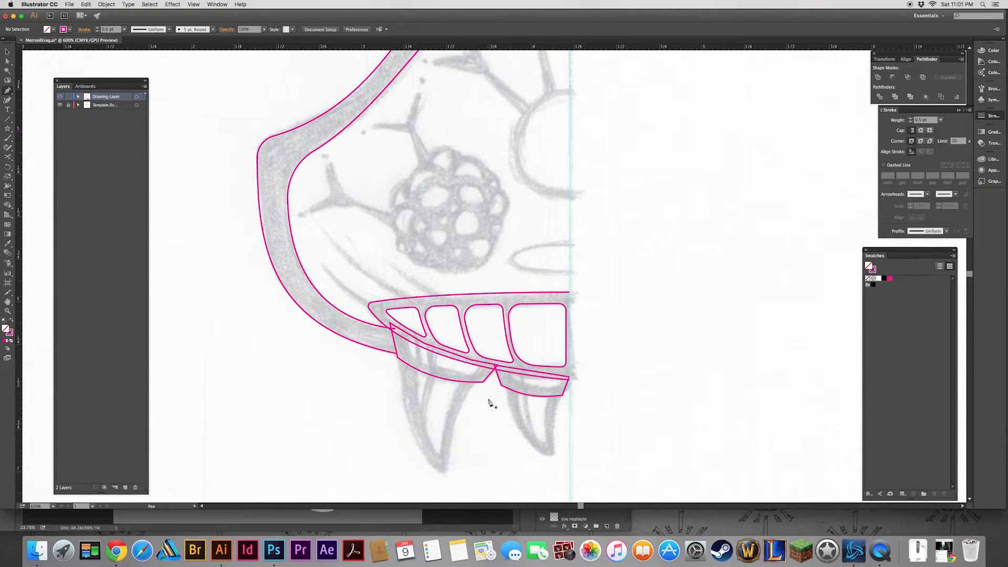
Round the lower corners of both gum shapes and extend the outer head outline's lower end into the larger one
click(568, 374)
click(569, 373)
drag(563, 394, 549, 385)
click(554, 390)
click(557, 397)
click(502, 385)
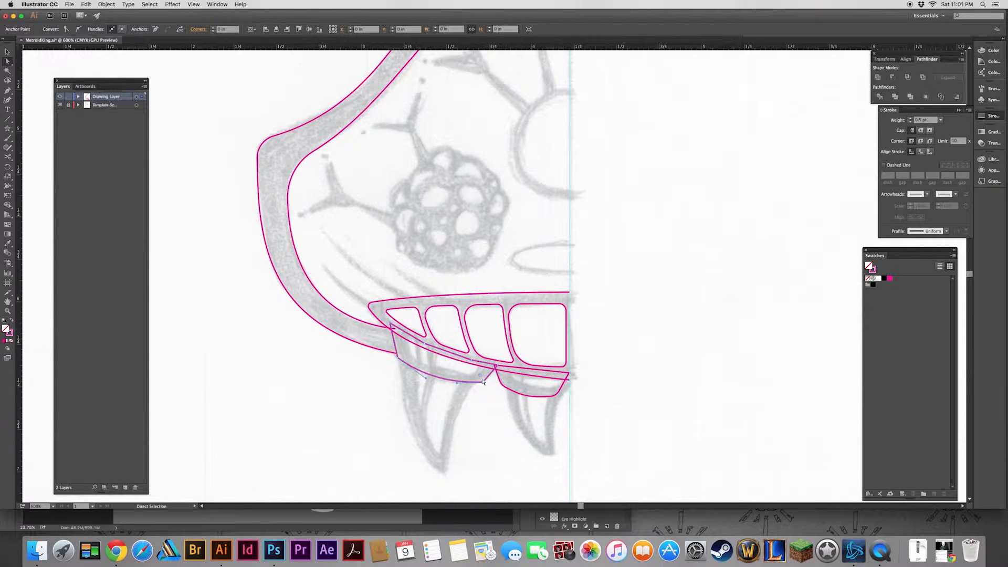
click(397, 356)
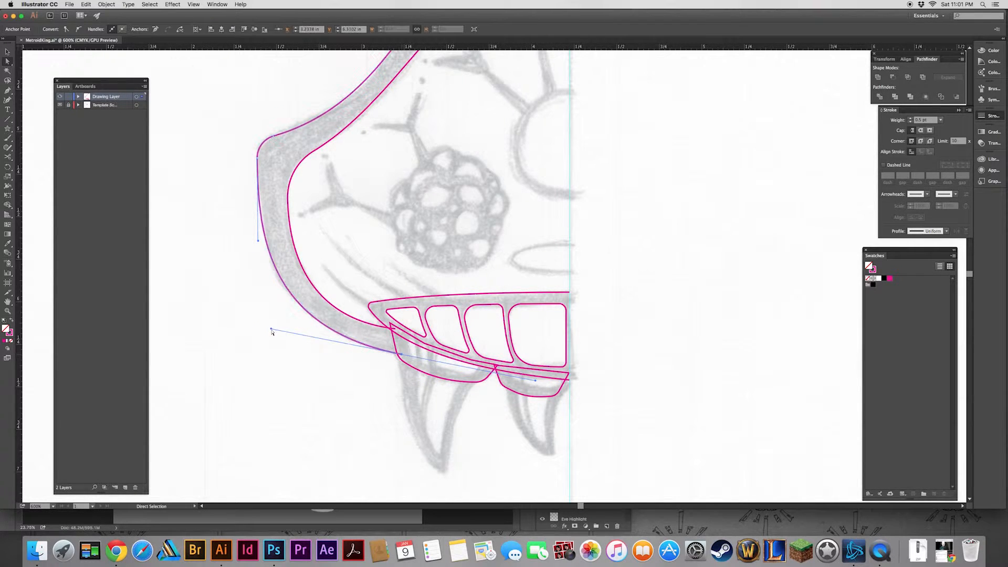
click(360, 399)
Trace a closed inner shape inside the large fang's gum outline, following the sketch's light area
key(super+equal)
key(super+equal)
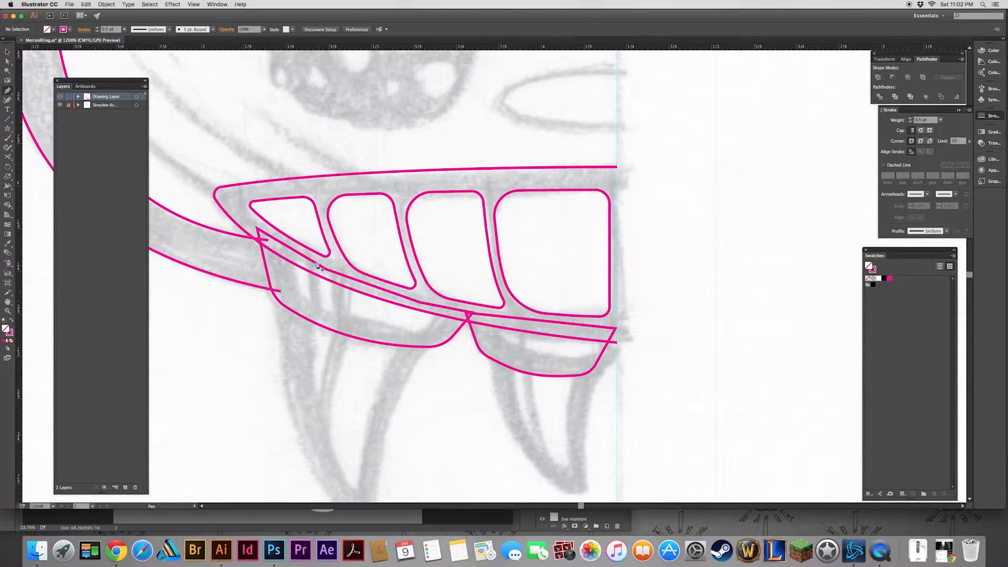
drag(292, 262, 328, 284)
key(super+z)
click(293, 262)
drag(321, 307, 351, 319)
click(299, 296)
drag(423, 330, 443, 333)
click(294, 262)
super+click(399, 329)
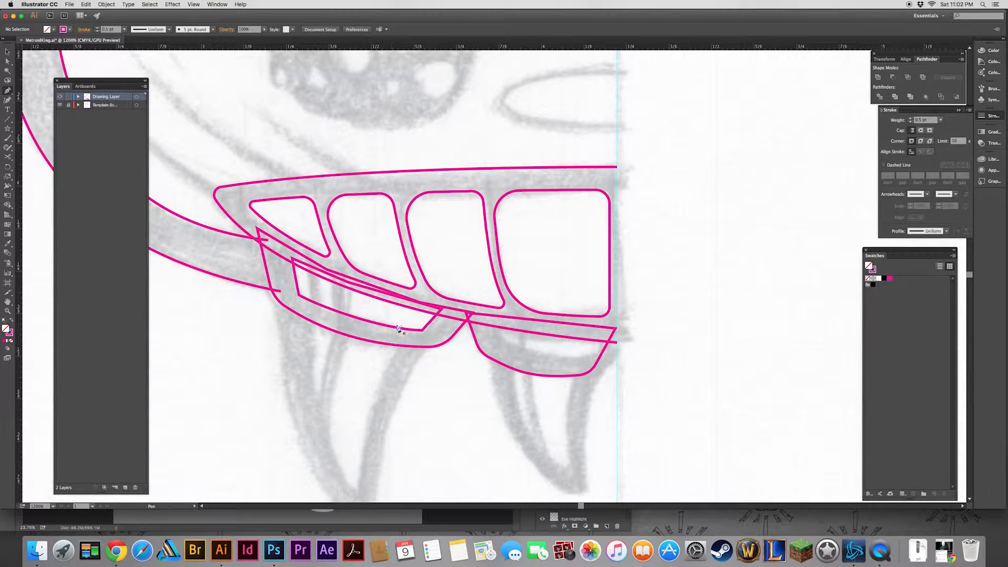
Round the two lower corners of the inner shape inside the large fang's gum outline
click(299, 295)
drag(306, 290, 308, 287)
click(422, 330)
drag(418, 323, 416, 321)
click(442, 355)
Draw three near-vertical straight lines and one slanted line across the large gum's inner shape, following the sketch's dividers
click(312, 261)
click(317, 311)
super+click(326, 273)
click(336, 272)
click(338, 317)
super+click(341, 294)
click(343, 274)
click(345, 318)
super+click(367, 335)
click(423, 307)
click(407, 332)
super+click(462, 347)
Draw two parallel, near-vertical straight lines across the upper part of the small fang's gum shape
click(508, 321)
click(512, 354)
click(518, 322)
click(523, 357)
super+click(475, 307)
Thicken the straight gum lines, expand them into bar shapes and give the bars the traced artwork's magenta outline
key(v)
click(314, 287)
shift+click(338, 299)
shift+click(345, 301)
shift+click(414, 319)
click(98, 29)
click(107, 4)
click(112, 78)
key(Return)
key(p)
super+click(441, 277)
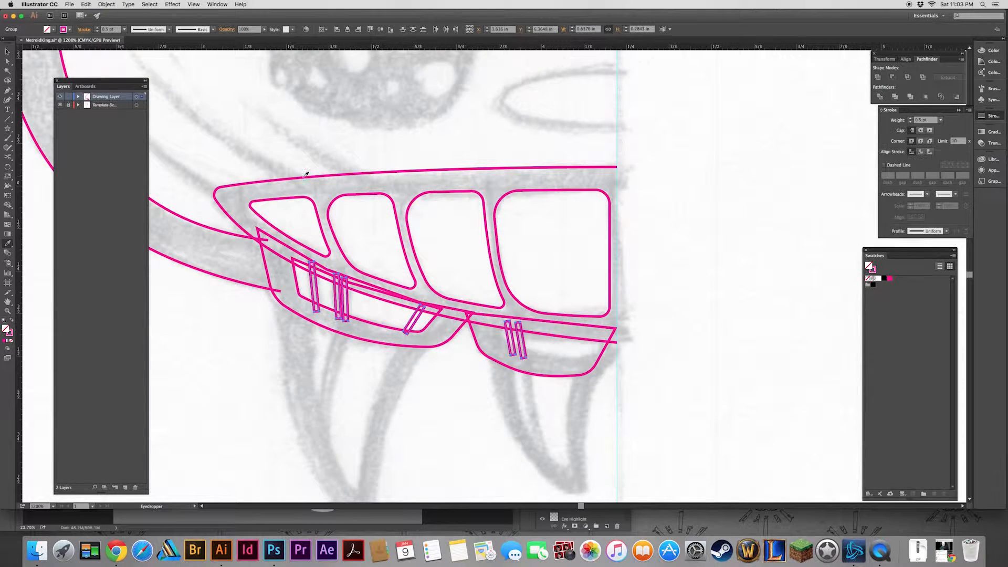
Trace a closed inner shape inside the small fang's gum outline, with a curved lower edge
key(super+equal)
key(super+equal)
click(377, 267)
click(599, 298)
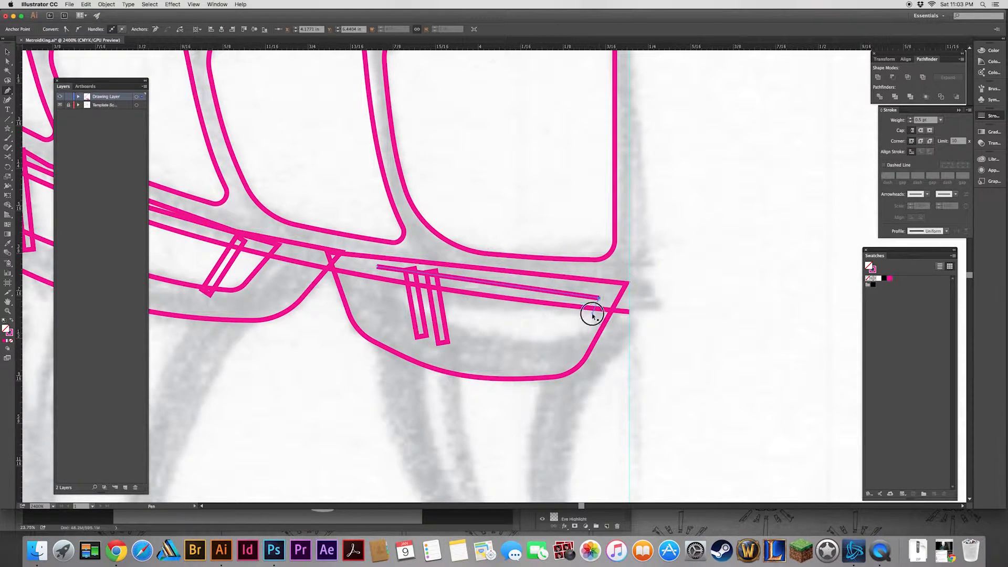
drag(394, 305, 352, 273)
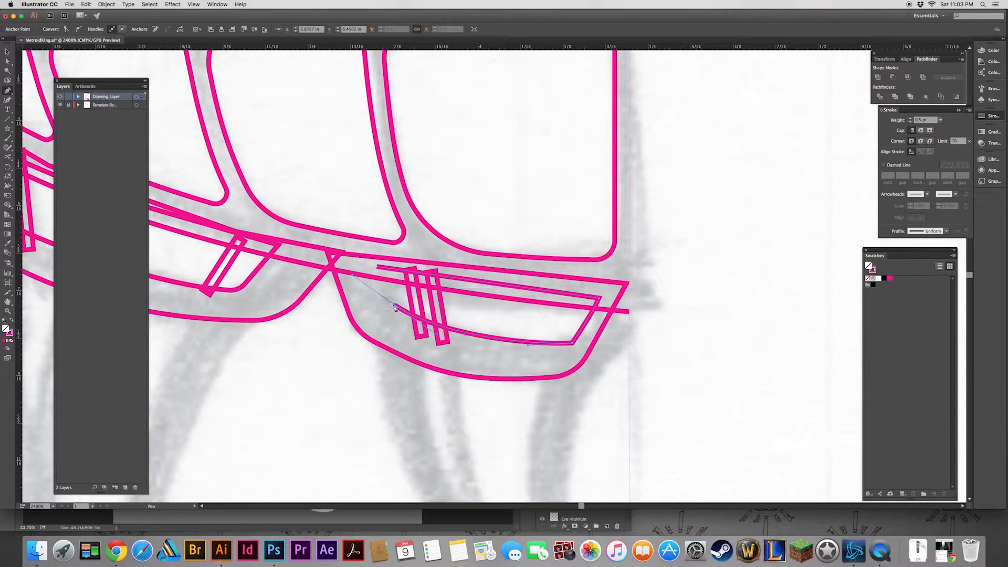
click(377, 267)
key(super+shift+a)
Round the two lower corners of the small gum's inner shape
key(a)
click(394, 305)
drag(402, 301, 409, 297)
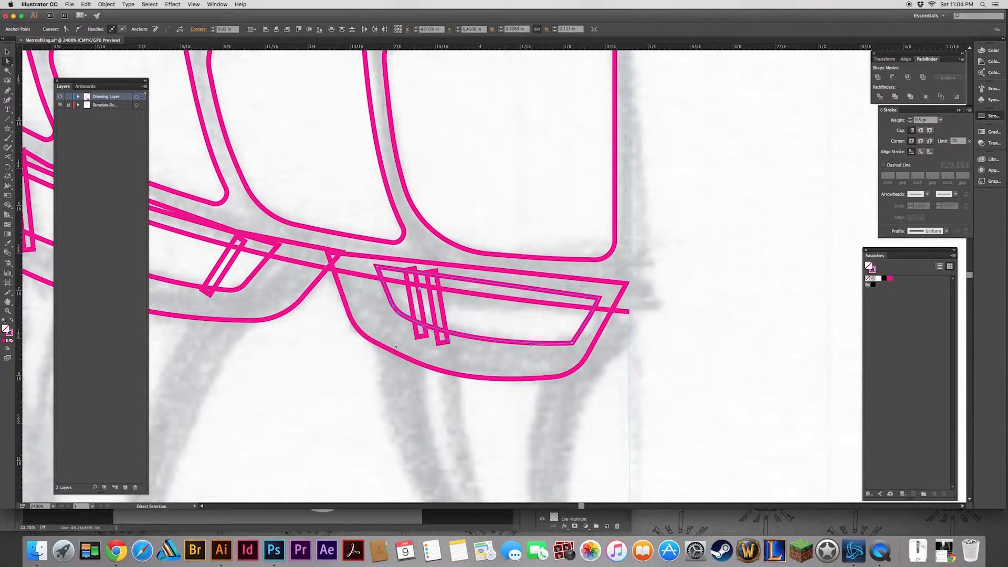
click(373, 378)
click(572, 343)
drag(567, 335, 561, 329)
click(518, 430)
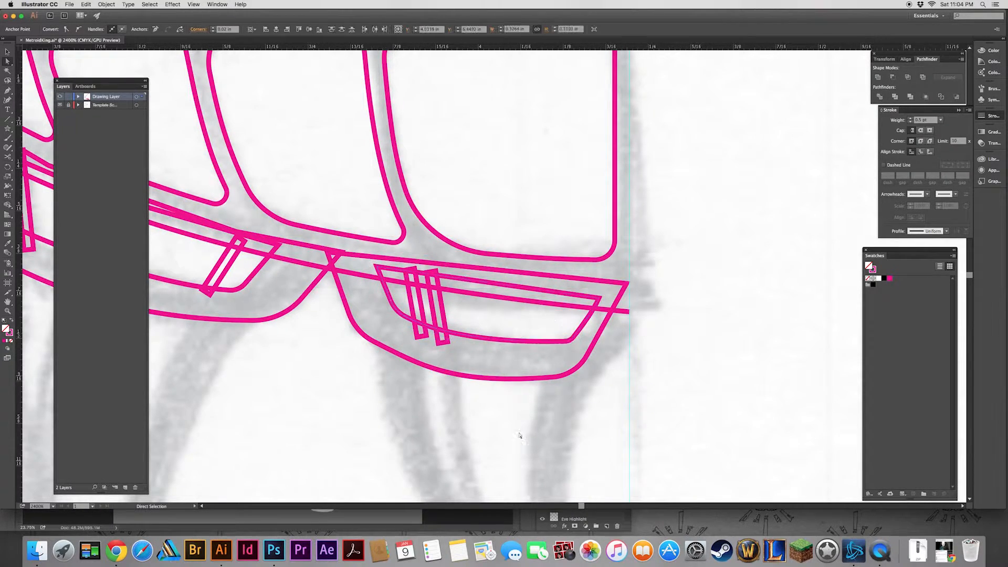
scroll(517, 404, left, 2)
scroll(518, 404, up, 1)
click(517, 359)
Extend the slanted bar's upper end past the upper edge of the large gum's inner shape
scroll(568, 416, left, 6)
scroll(568, 416, up, 1)
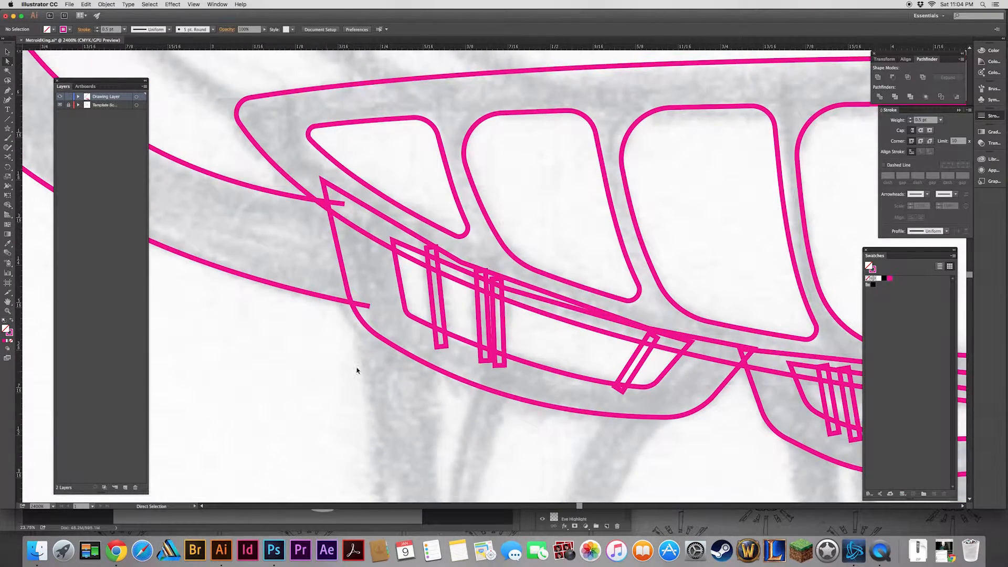
key(v)
click(388, 289)
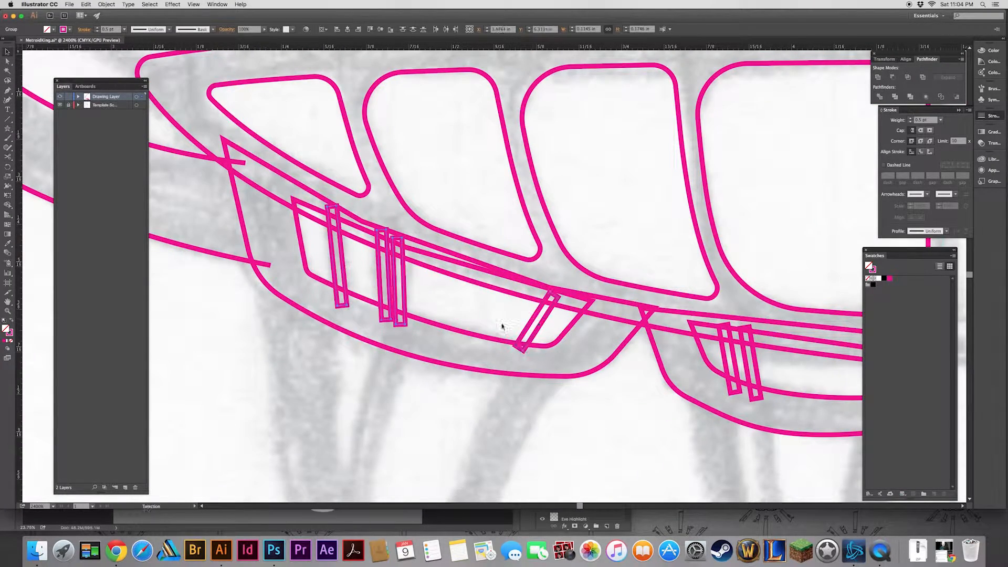
key(a)
drag(555, 293, 561, 282)
click(526, 391)
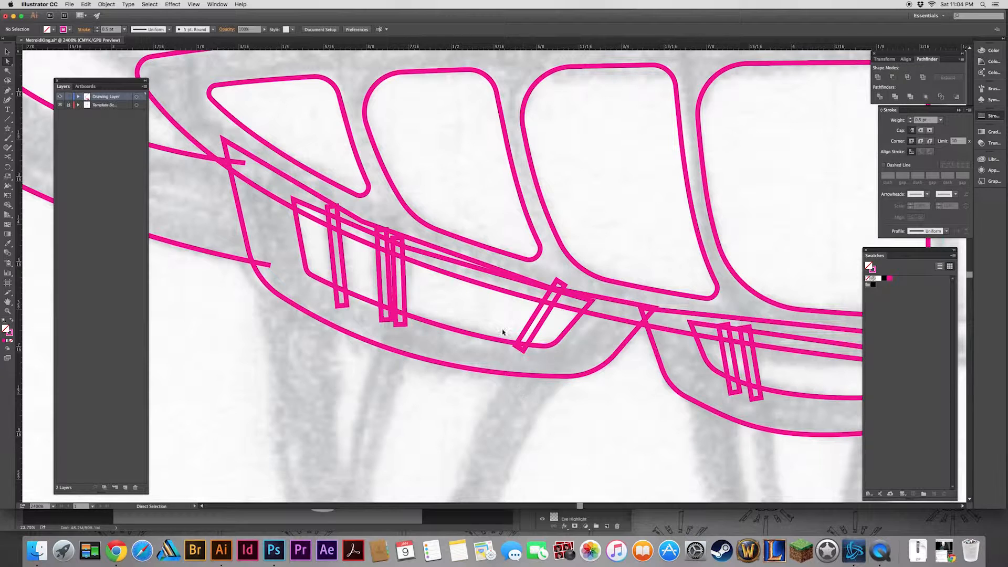
Widen the first of the two adjacent bars in the large gum by moving its outer edge outward
click(380, 320)
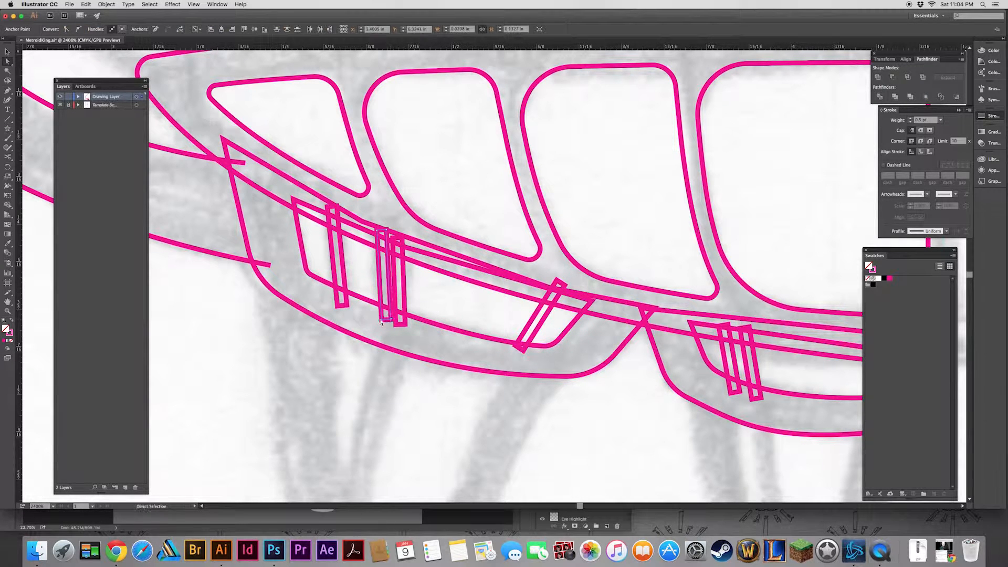
drag(380, 321, 375, 321)
click(362, 284)
drag(379, 230, 376, 228)
click(453, 317)
Subtract the bars from the inner shapes of the large and small gums
key(v)
click(471, 332)
shift+click(397, 296)
key(super+shift+a)
drag(702, 448, 424, 417)
click(471, 298)
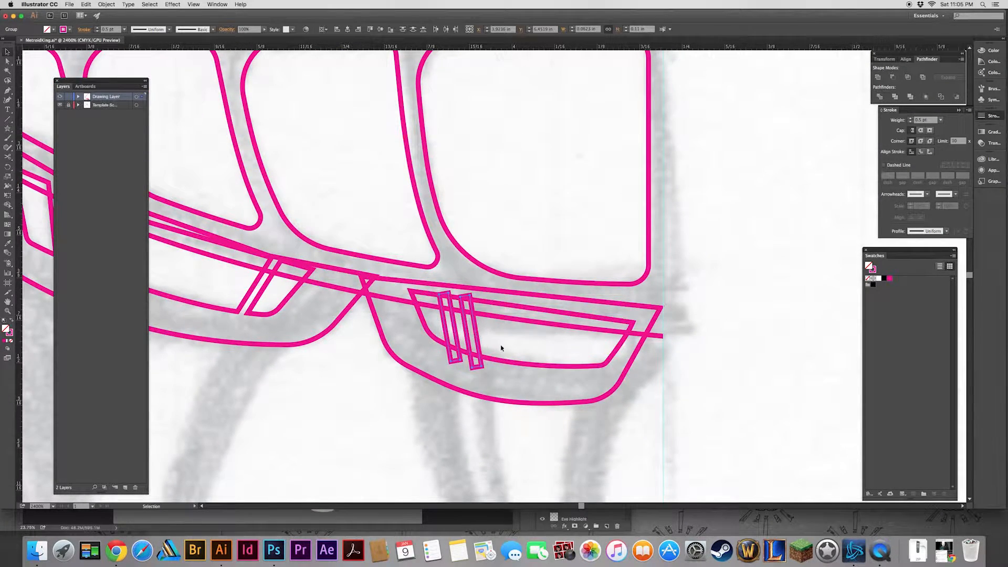
click(893, 77)
Join the lower ends of the inner and outer head outlines with a straight edge inside the large gum
drag(309, 326, 483, 420)
key(super+minus)
key(super+minus)
click(277, 393)
drag(277, 394, 361, 423)
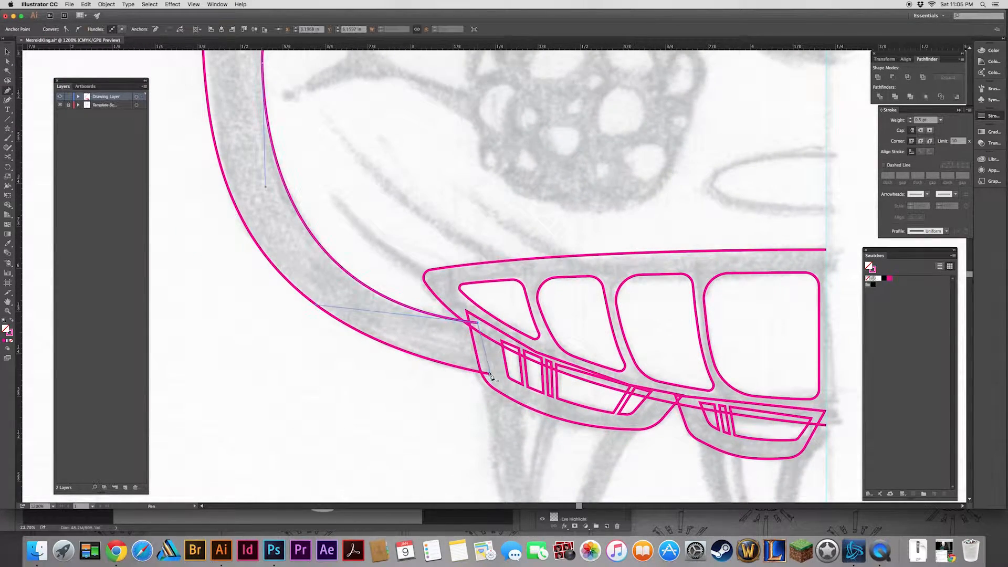
drag(478, 326, 528, 382)
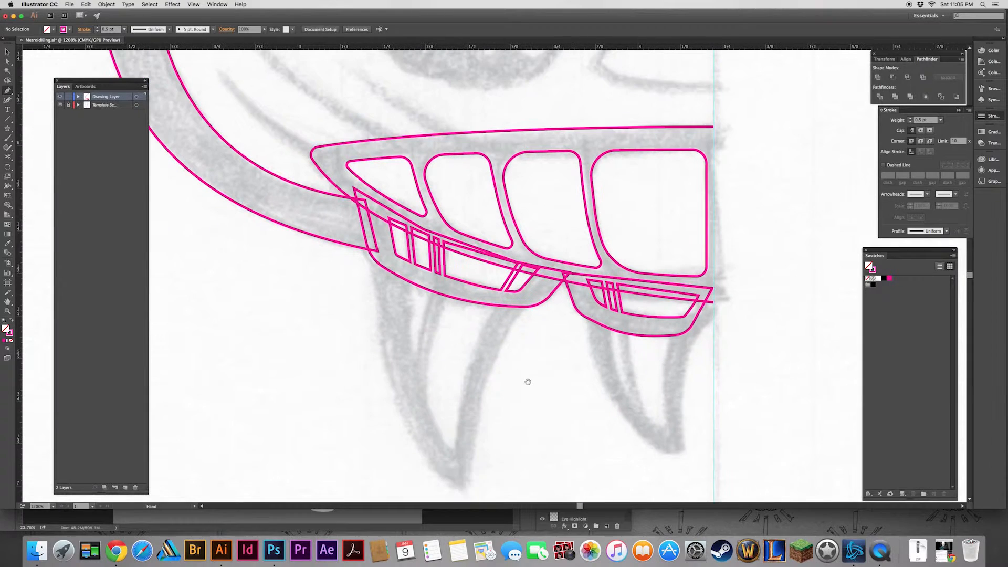
Trace the large fang's outer outline from the gum to the tip and back up, with a rounded tip
scroll(409, 326, down, 5)
drag(441, 369, 541, 433)
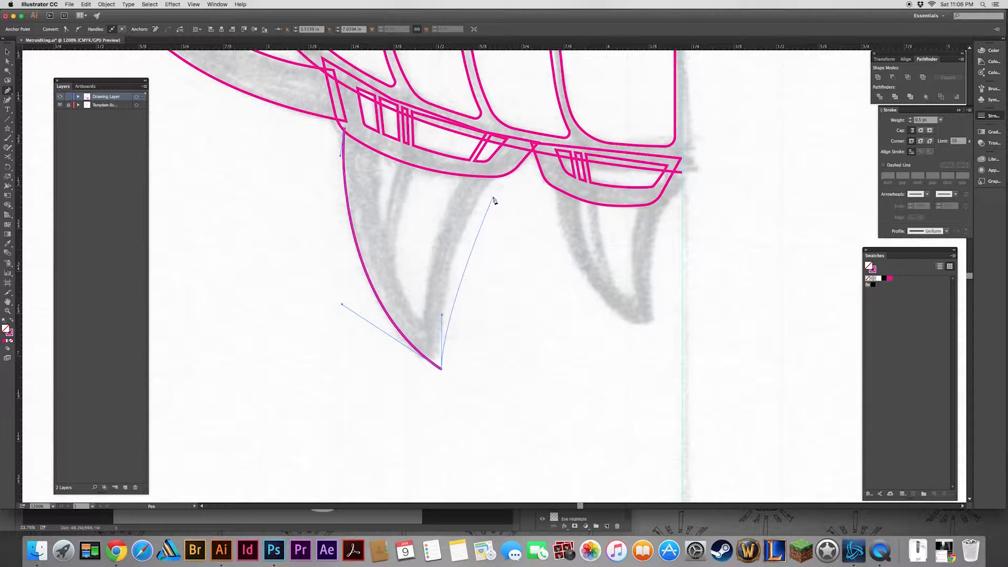
click(502, 177)
super+click(468, 291)
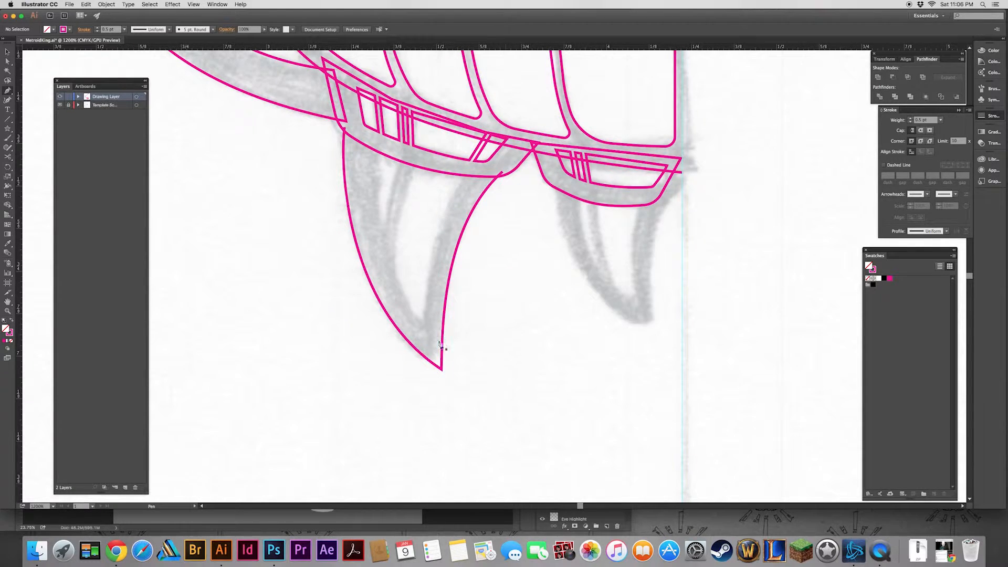
scroll(430, 305, up, 2)
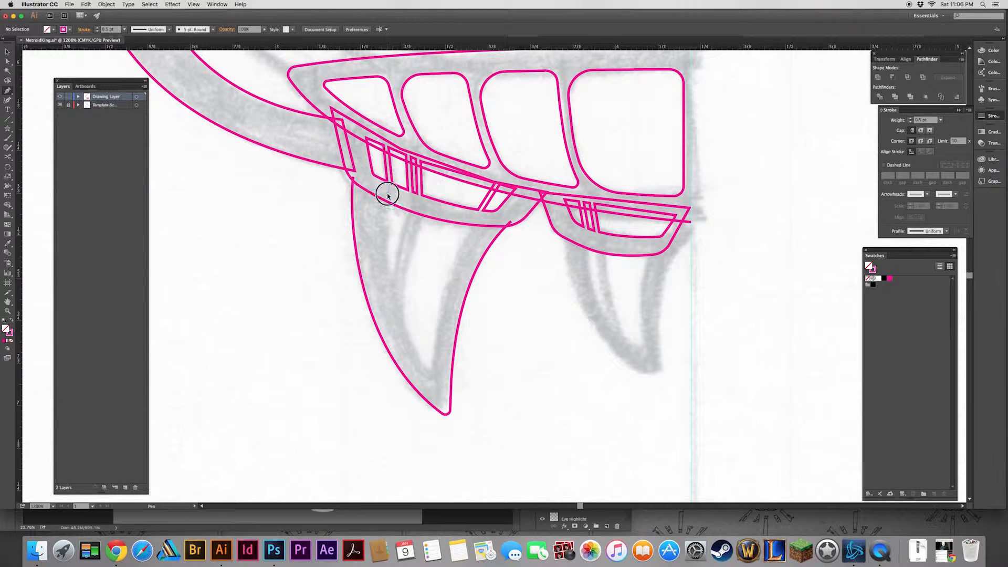
Trace a closed inner shape inside the large fang, following the sketch's light area
click(387, 194)
drag(432, 370, 436, 335)
drag(476, 219, 477, 222)
click(387, 194)
super+click(495, 306)
Round the inner shape's lower tip and close the top of the large fang's outer outline across the gum
key(a)
click(433, 370)
drag(431, 358, 430, 350)
click(422, 304)
scroll(421, 270, up, 3)
click(384, 251)
super+click(164, 115)
Draw two curved lines down the large fang's inner shape along the sketch's inner stripe
drag(445, 266, 437, 286)
key(super+z)
drag(426, 379, 424, 443)
key(super+z)
super+click(464, 314)
drag(454, 270, 448, 286)
drag(432, 408, 436, 466)
super+click(426, 291)
Thicken the two curved fang lines, expand them into shapes and apply the fang's magenta outline style
drag(427, 292, 453, 310)
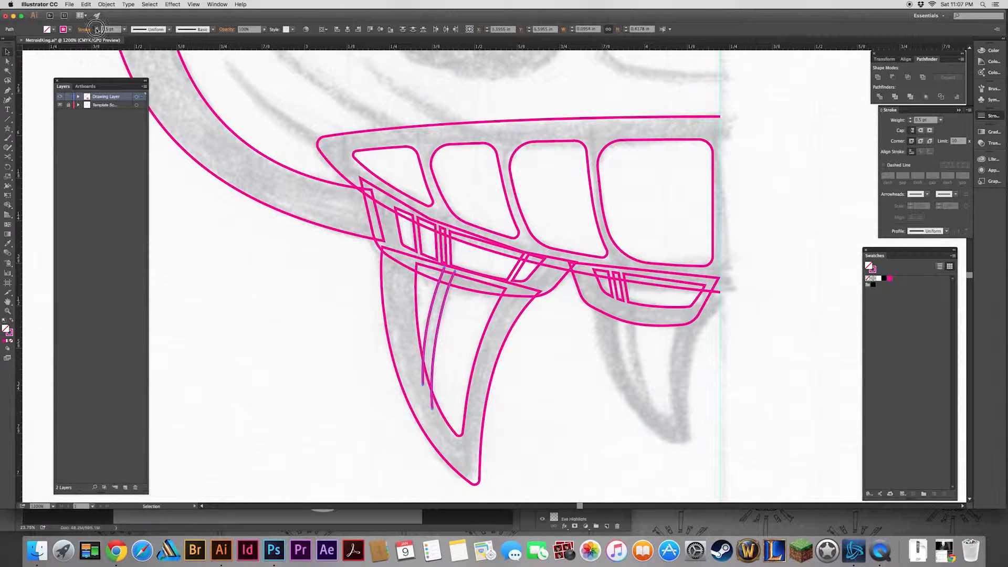
click(97, 27)
click(107, 4)
click(119, 84)
click(470, 259)
click(525, 334)
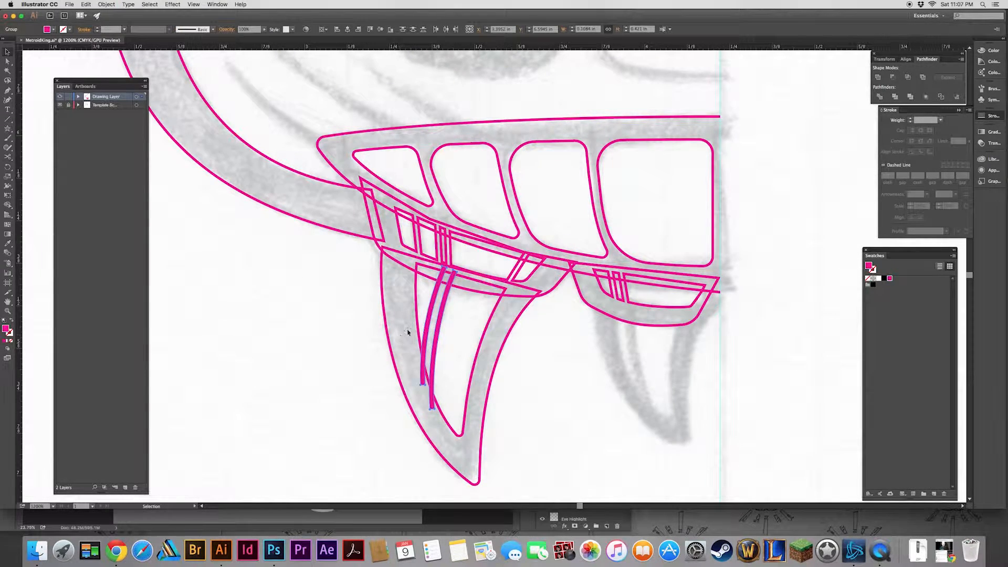
key(i)
click(388, 337)
Subtract the two expanded curved stripes from the large fang's inner shape
key(v)
drag(407, 338, 447, 360)
click(892, 77)
Trace the small fang's outer outline from the gum down to the tip and back up
scroll(477, 353, right, 10)
scroll(477, 353, down, 3)
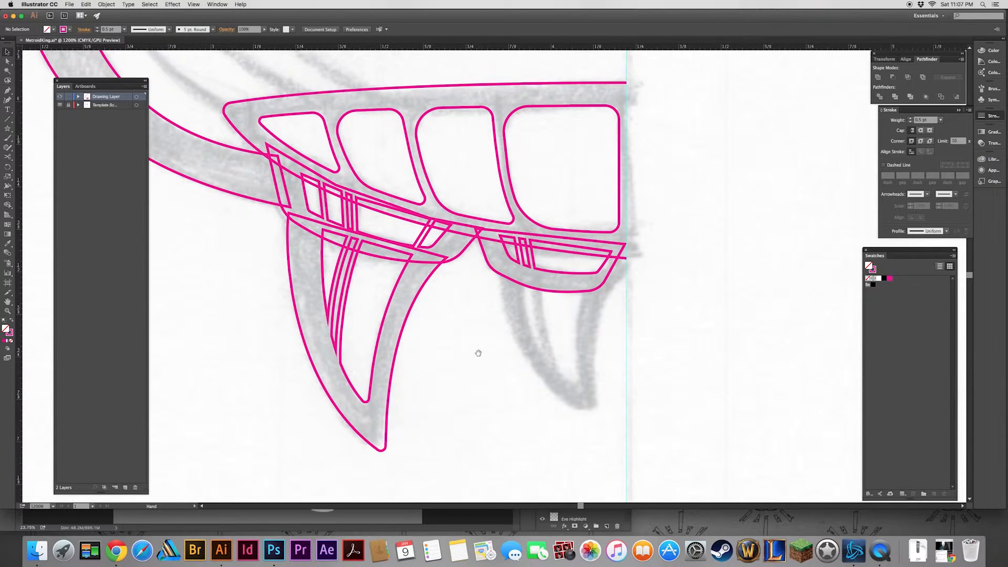
key(p)
drag(388, 251, 387, 278)
drag(488, 405, 578, 450)
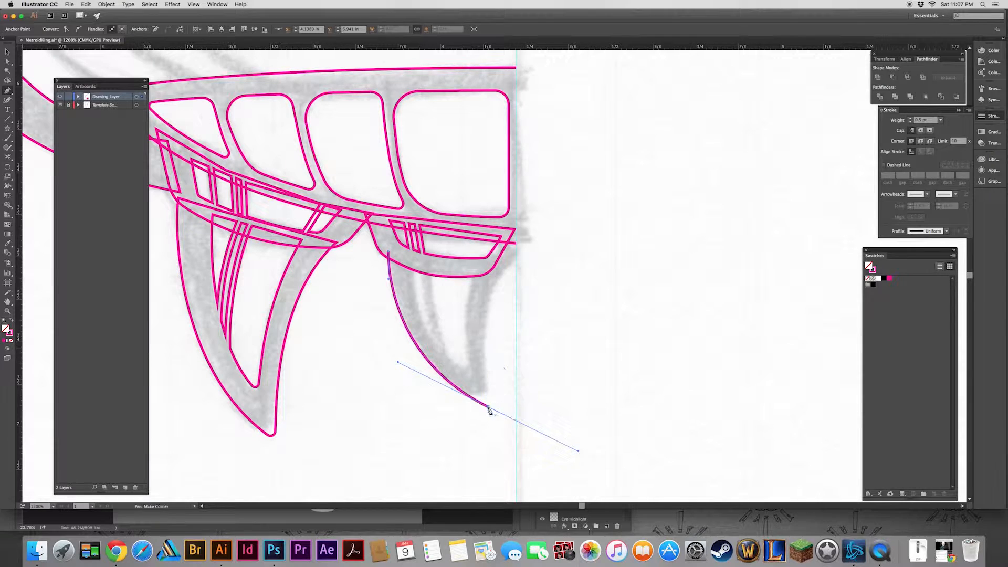
click(508, 227)
drag(505, 233, 505, 233)
super+click(507, 400)
Round the lower tip of the small fang's outer outline
key(a)
click(487, 405)
drag(481, 396, 474, 388)
click(515, 351)
Close the top of the small fang's outline with a bent edge across the gum shape
key(p)
click(491, 263)
click(437, 262)
click(389, 252)
super+click(474, 274)
Trace a closed inner shape inside the small fang and round its lower tip
drag(473, 376, 452, 368)
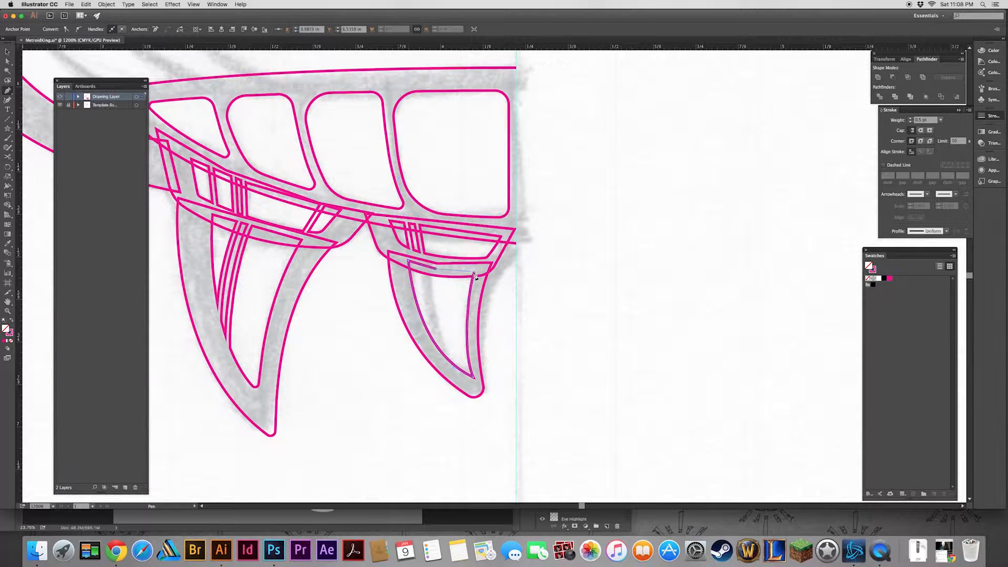
click(473, 274)
ctrl+click(393, 355)
click(473, 377)
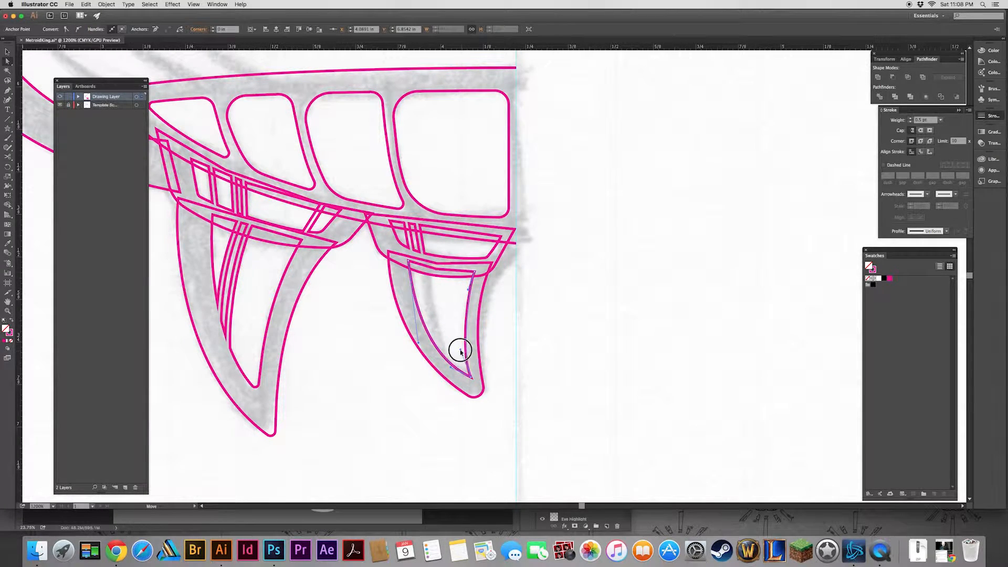
drag(465, 371, 442, 356)
click(395, 416)
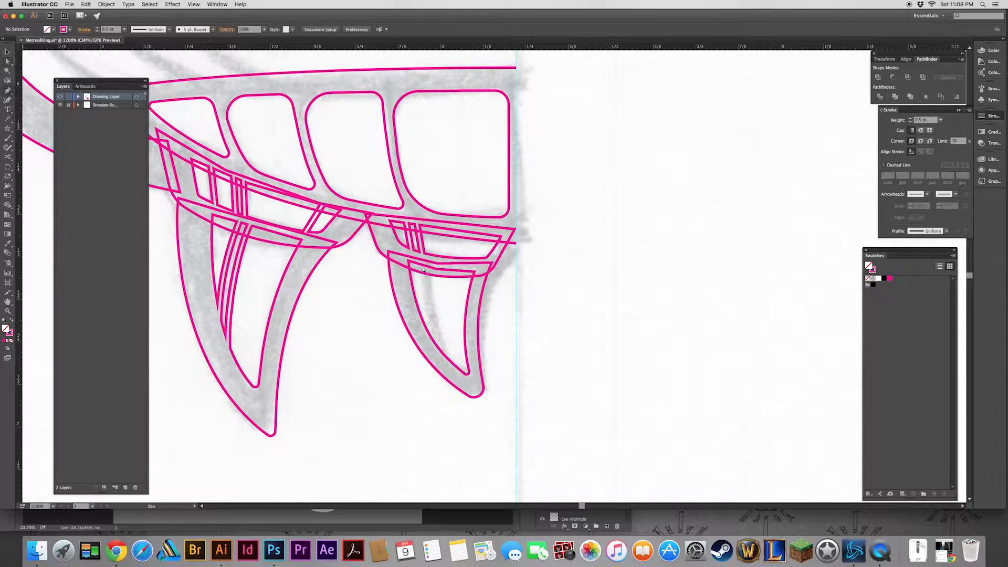
Draw a curved line down the small fang's inner shape, thicken and expand it, and apply the magenta outline style
click(425, 264)
click(446, 362)
key(v)
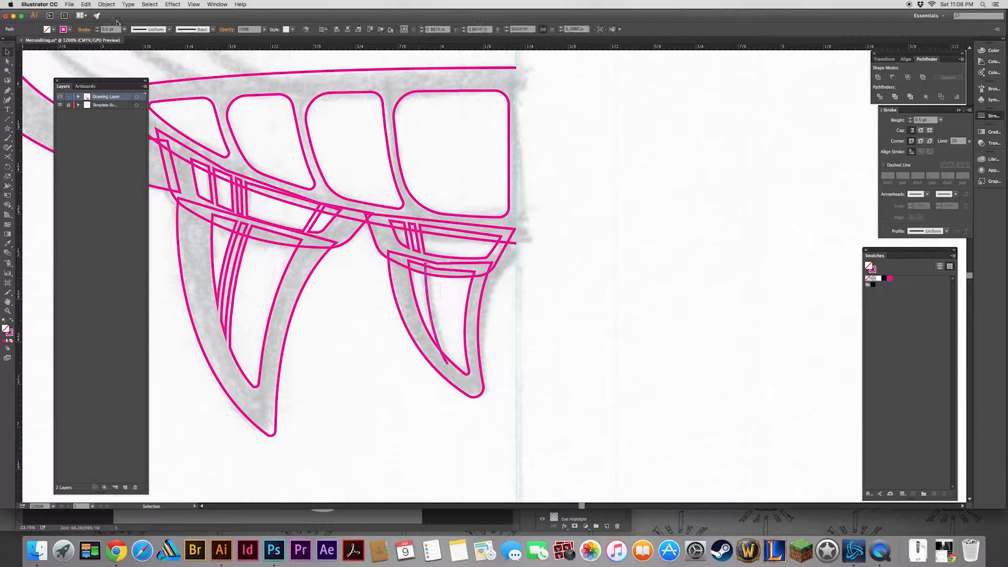
click(97, 30)
click(106, 5)
click(115, 79)
click(526, 332)
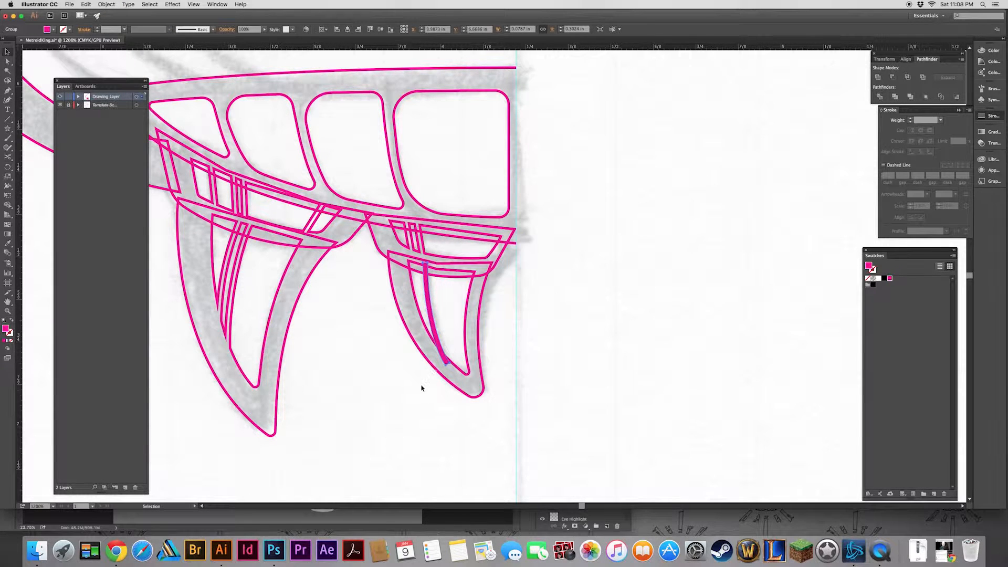
key(i)
click(417, 316)
Subtract the expanded curved stripe from the small fang's inner shape
key(v)
shift+click(425, 334)
click(573, 312)
Round the pointed lower tip of the narrow piece inside the small fang
click(446, 357)
drag(450, 351, 430, 324)
click(525, 336)
click(438, 351)
Round the pointed lower tips of the narrow pieces inside the large fang
click(341, 339)
key(space)
drag(341, 339, 444, 385)
click(331, 366)
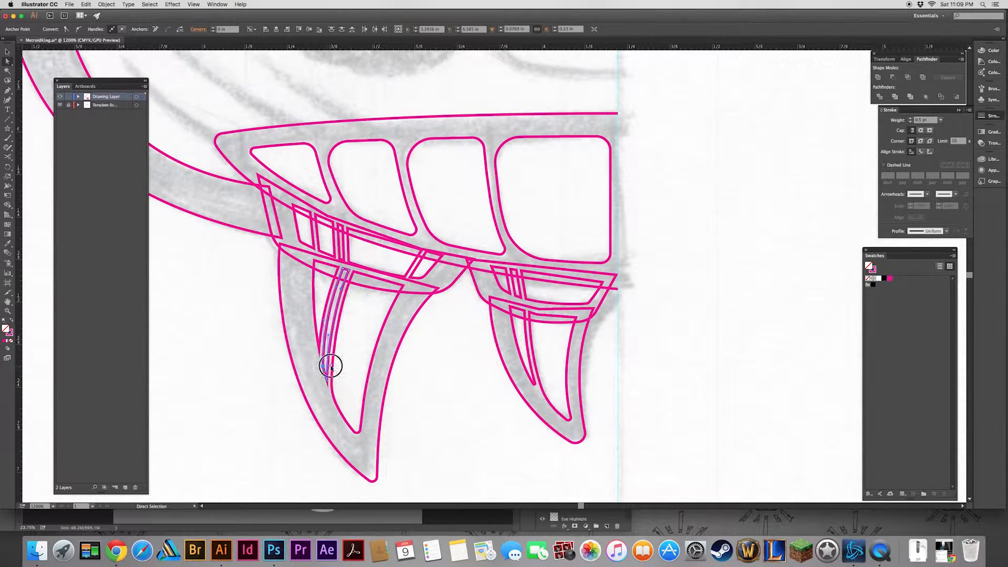
click(328, 381)
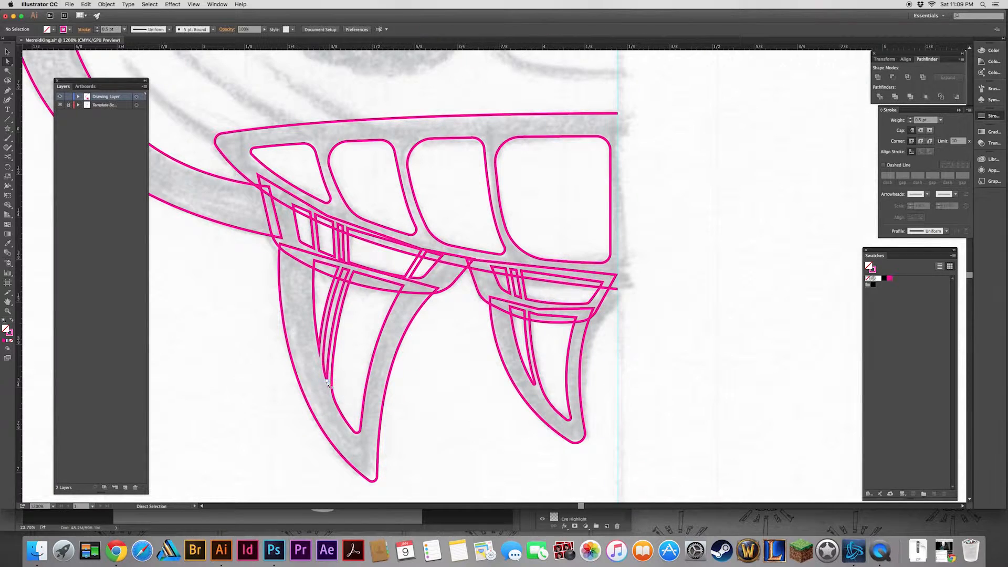
click(316, 338)
click(282, 395)
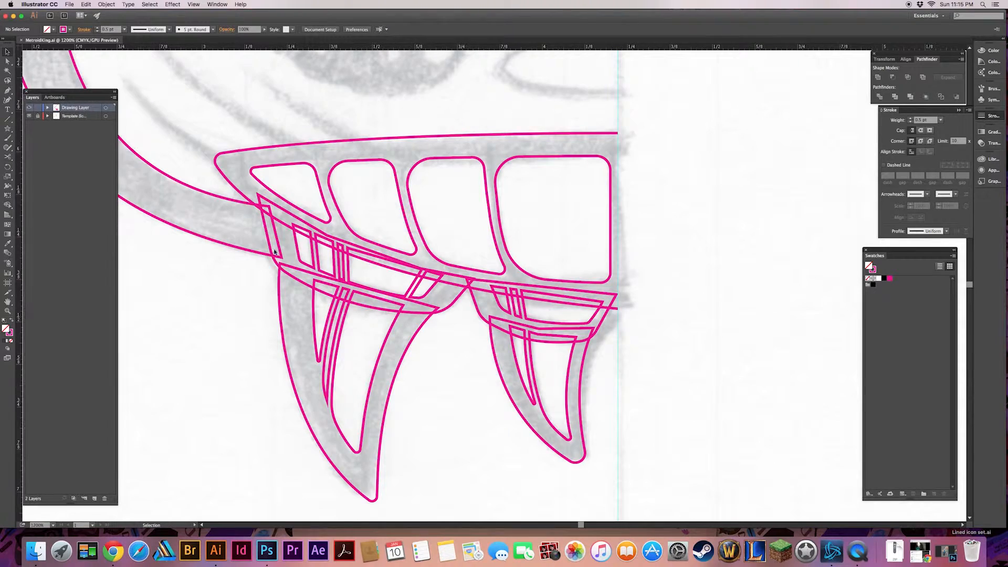
Trace the long tapered cheek line running down to the upper mouth edge as a closed sliver with the Pen tool
drag(247, 53, 292, 156)
scroll(293, 156, up, 5)
scroll(461, 218, left, 3)
scroll(462, 218, down, 3)
scroll(405, 248, left, 1)
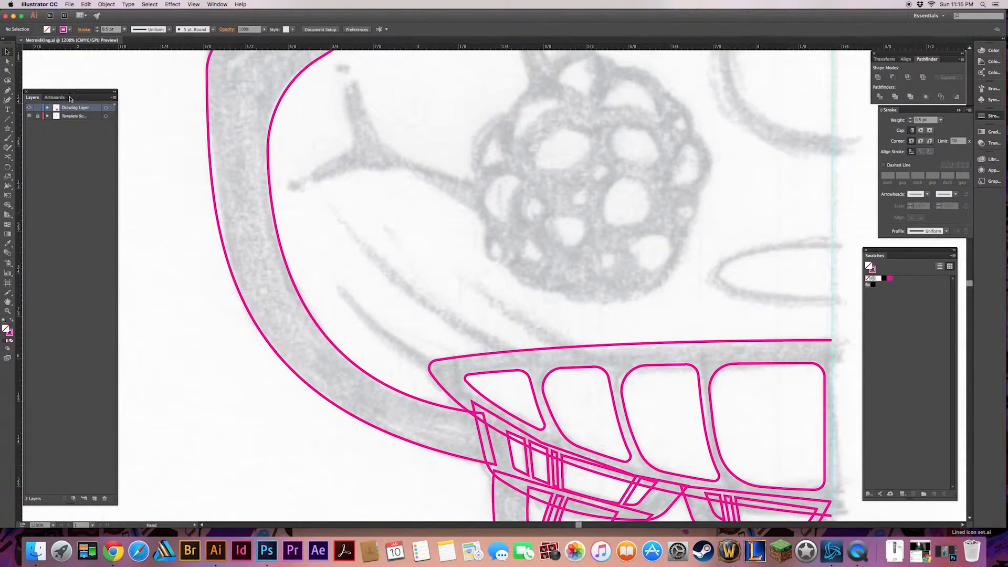
key(p)
drag(331, 206, 357, 248)
drag(502, 359, 576, 398)
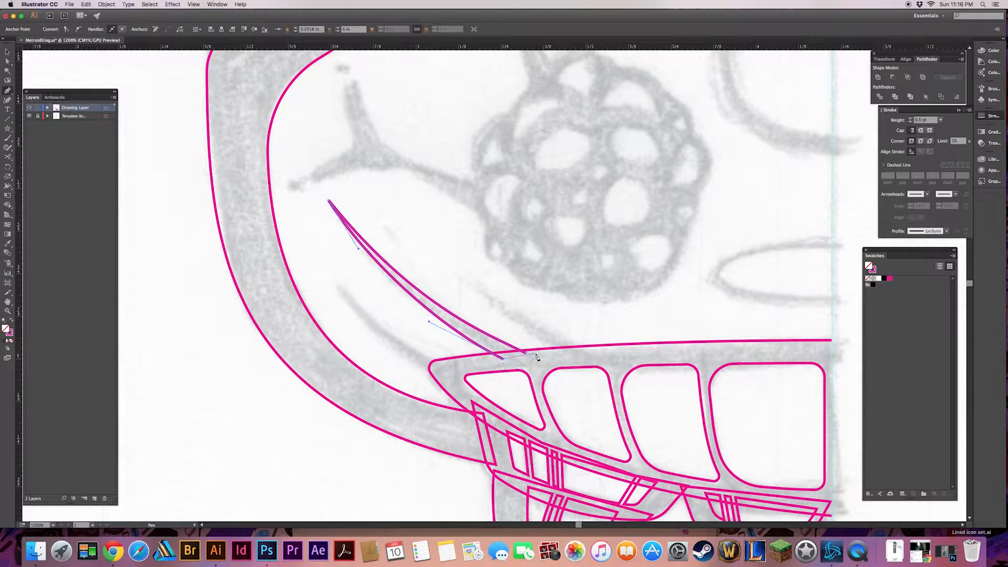
click(526, 352)
super+click(514, 307)
click(329, 202)
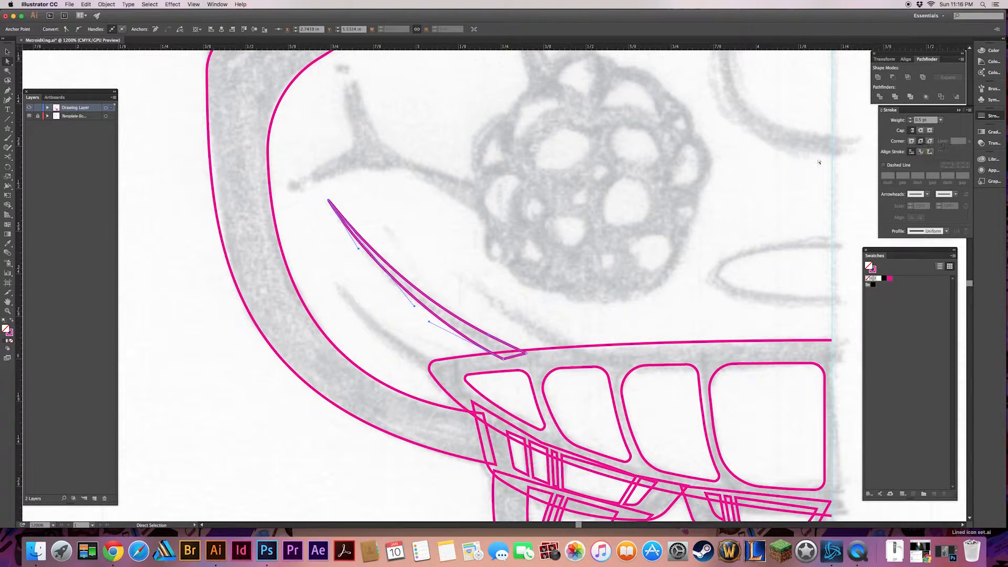
Trace the short tapered cheek line nearest the bubble cluster as a closed sliver ending at the upper mouth edge
click(352, 193)
drag(549, 328, 548, 328)
drag(462, 274, 488, 298)
drag(571, 353, 584, 359)
click(590, 353)
super+click(447, 349)
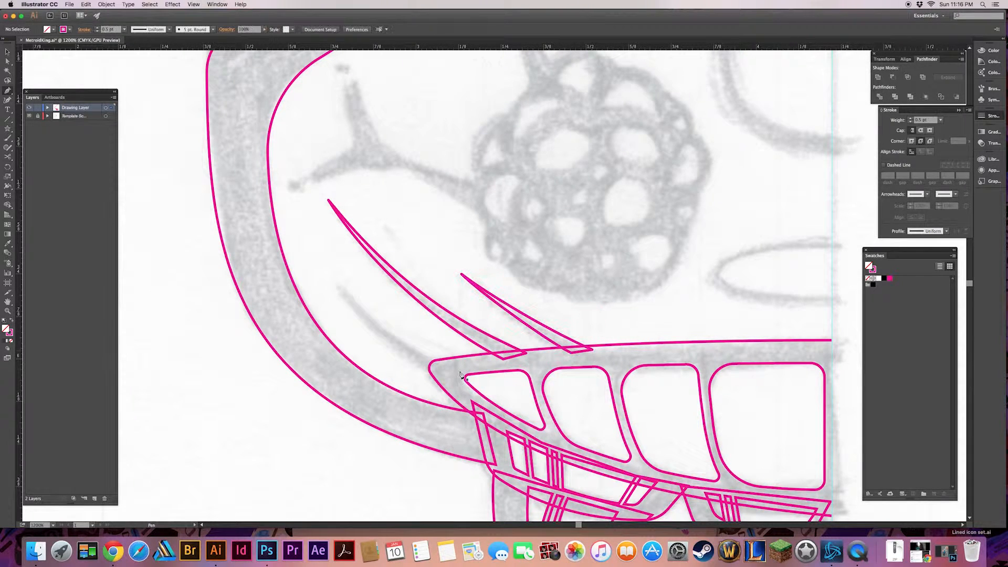
Trace the outermost tapered cheek line as a closed sliver ending at the corner of the mouth
drag(431, 361, 416, 347)
mouse_move(339, 283)
mouse_down()
mouse_move(313, 244)
mouse_move(363, 320)
mouse_up()
drag(438, 372, 489, 394)
click(447, 362)
super+click(422, 318)
scroll(448, 333, right, 5)
scroll(448, 333, up, 2)
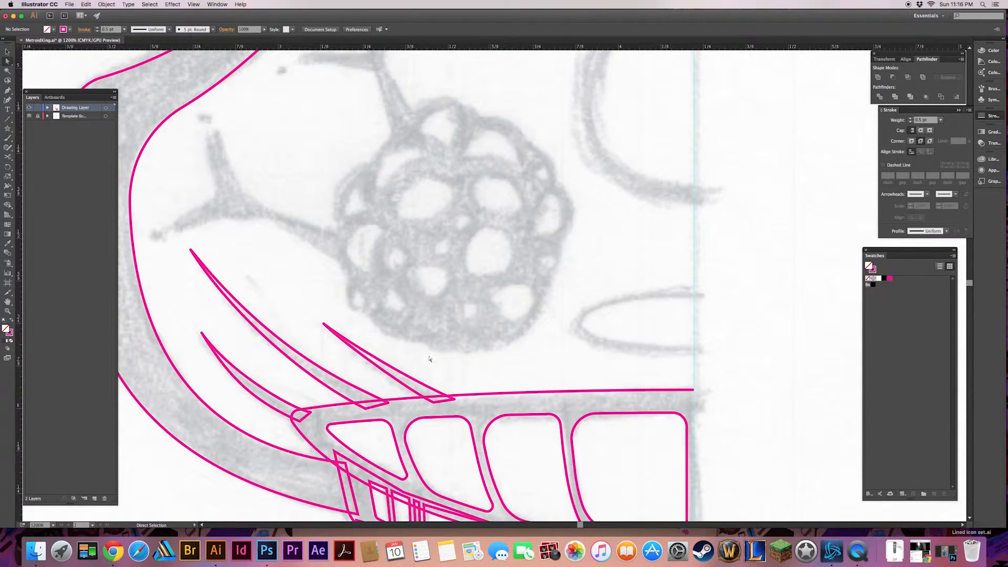
Draw a large circle over the sketched bubble cluster and a smaller circle over its left edge bump
key(a)
click(385, 370)
mouse_move(418, 397)
mouse_down()
mouse_move(400, 388)
mouse_move(406, 380)
mouse_up()
click(434, 352)
drag(458, 302, 452, 389)
key(l)
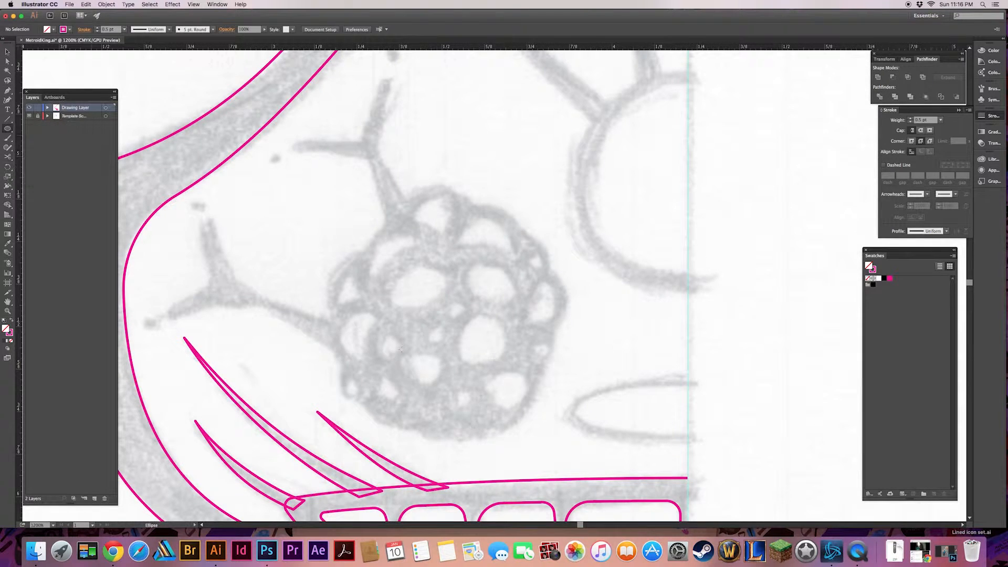
drag(443, 314, 499, 430)
key(a)
super+click(294, 236)
drag(425, 291, 407, 318)
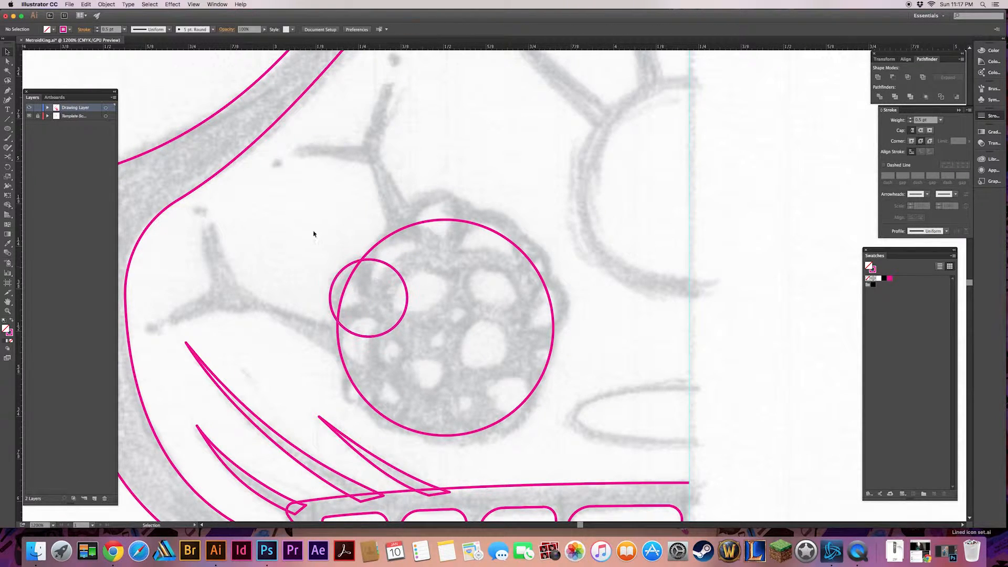
Copy circles onto the bumps along the cluster's top, upper right, right side and lower right
scroll(313, 232, up, 2)
scroll(313, 232, right, 3)
mouse_move(381, 272)
mouse_down()
mouse_move(415, 239)
mouse_move(398, 241)
mouse_up()
super+click(413, 221)
drag(428, 287, 462, 254)
drag(473, 347, 477, 381)
drag(444, 435, 449, 470)
Resize and copy circles to fit the sketched bubbles at the cluster's lower left and centre
drag(315, 380, 326, 418)
key(e)
key(v)
click(375, 392)
drag(354, 342, 404, 331)
click(369, 405)
drag(331, 410, 447, 364)
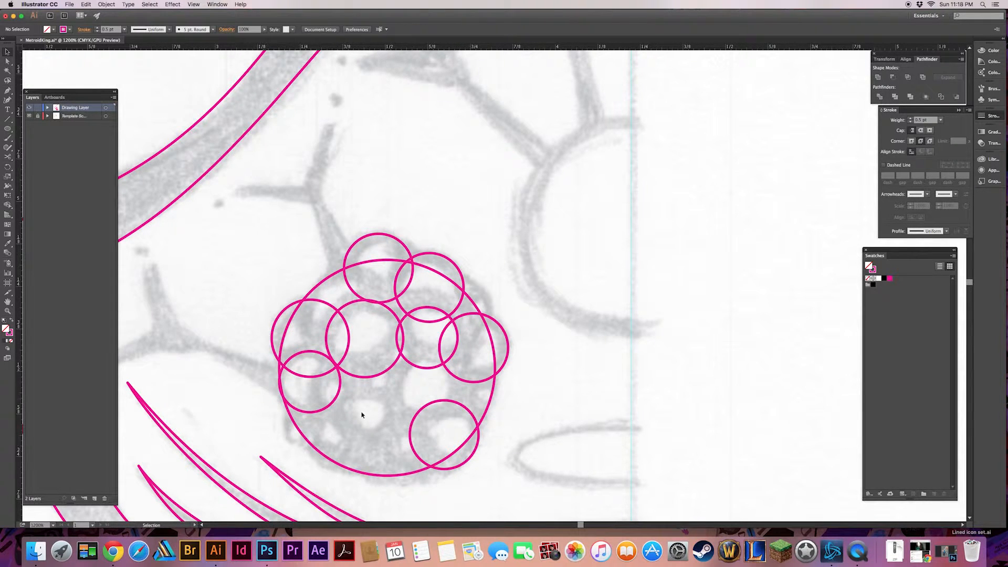
Add a large circle at the cluster's upper left and three smaller circles over its lower-left bubbles
drag(383, 376, 361, 348)
drag(293, 410, 298, 451)
key(e)
key(v)
click(339, 434)
drag(346, 392, 382, 420)
click(334, 440)
drag(382, 420, 352, 397)
drag(353, 397, 392, 380)
Shrink a circle copy to fit the tiny bubbles and place copies along the cluster's right edge
key(e)
drag(378, 421, 488, 408)
key(v)
click(430, 428)
drag(489, 406, 478, 315)
click(522, 342)
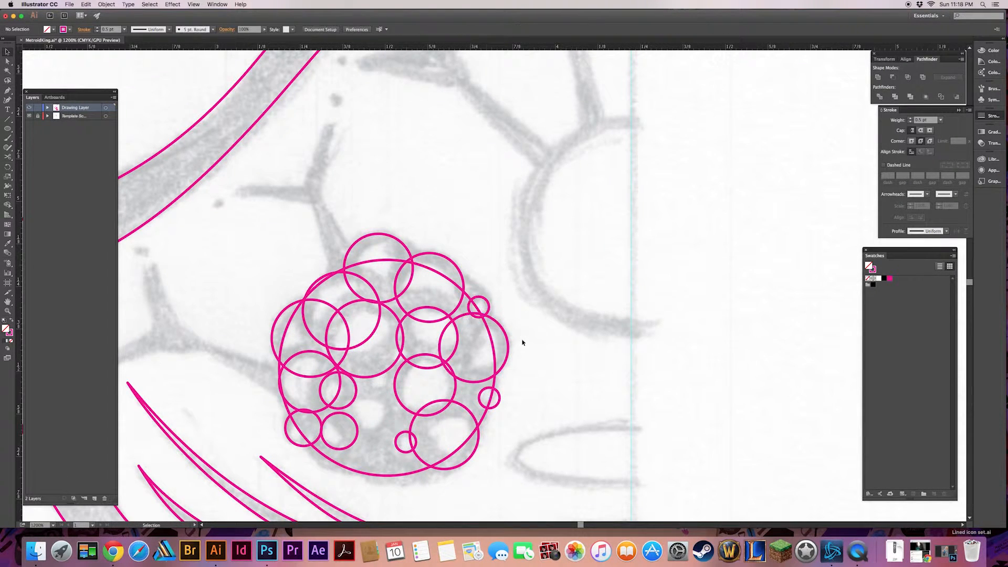
Add circles for the remaining small central bubbles and a second tiny bubble on the upper-right edge
drag(390, 394, 379, 380)
click(353, 408)
drag(372, 420, 371, 416)
scroll(378, 367, left, 3)
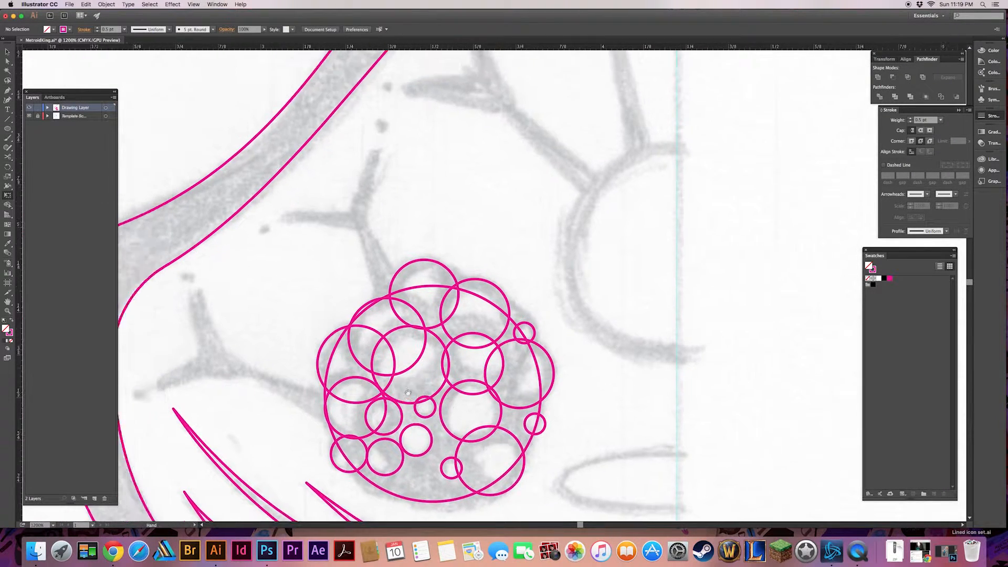
scroll(383, 342, down, 4)
drag(504, 271, 493, 254)
click(499, 227)
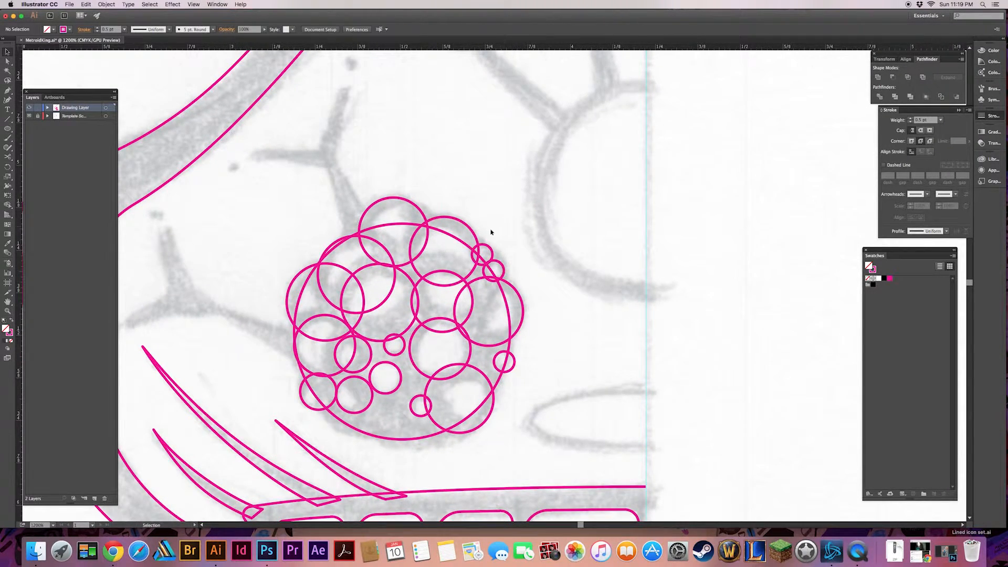
Fill the large base circle of the cluster with magenta
scroll(499, 228, down, 3)
scroll(499, 227, left, 1)
click(493, 203)
click(53, 29)
click(27, 43)
click(169, 142)
Fill all the small bubble circles with white and move the whole cluster beside the sketch across the centre guide
drag(296, 149, 553, 366)
click(53, 29)
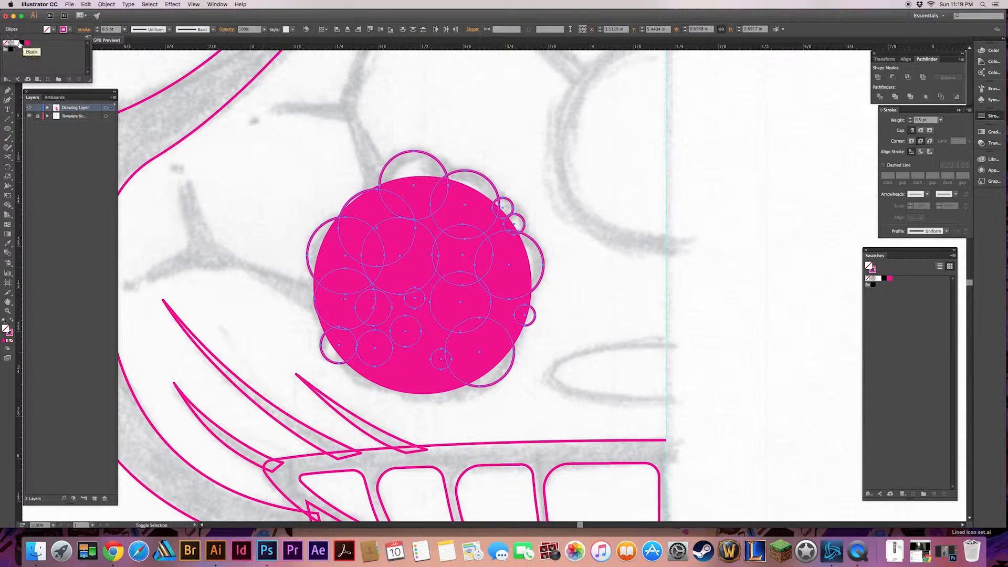
click(17, 43)
click(271, 130)
drag(271, 129, 577, 371)
drag(405, 366, 657, 355)
click(717, 417)
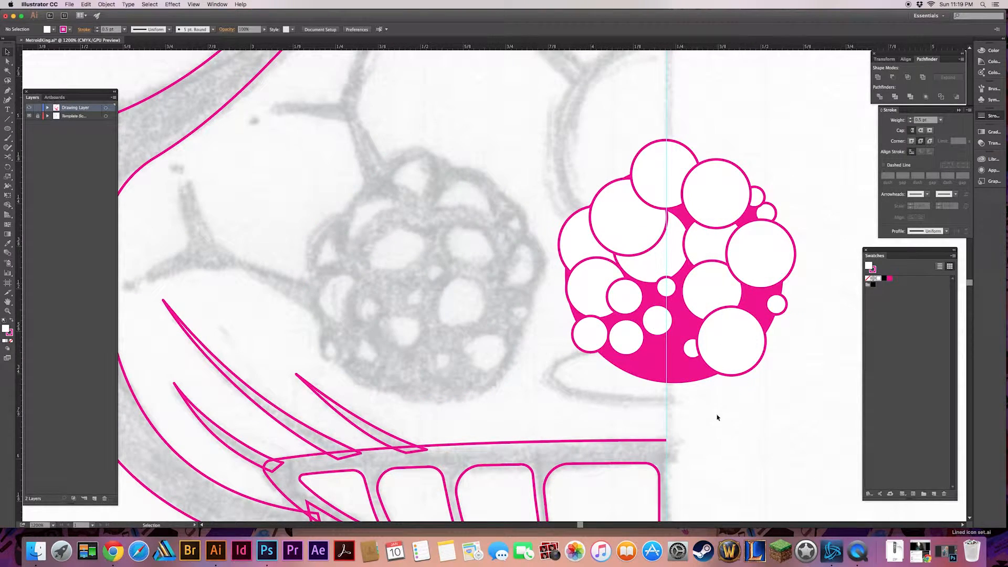
Set the outline weight of all the white bubble circles to 2 pt and nudge the upper-left bubble
drag(558, 146, 787, 388)
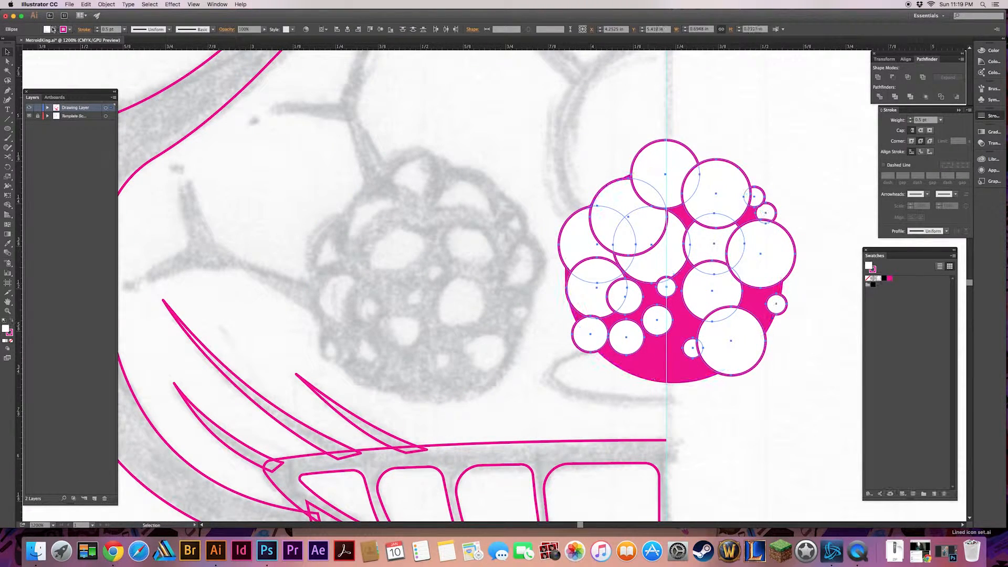
click(96, 28)
click(96, 28)
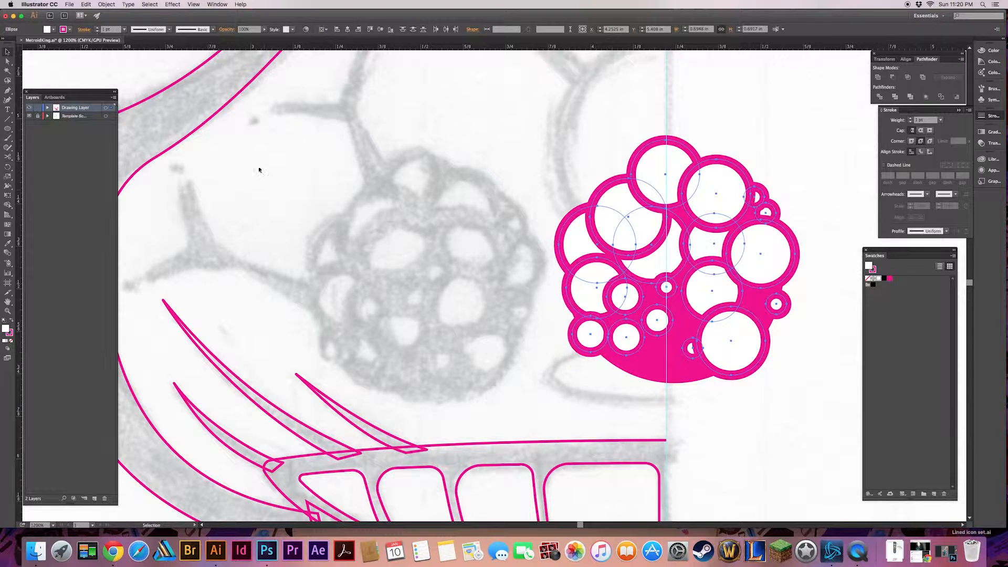
key(super+shift+a)
drag(597, 241, 596, 246)
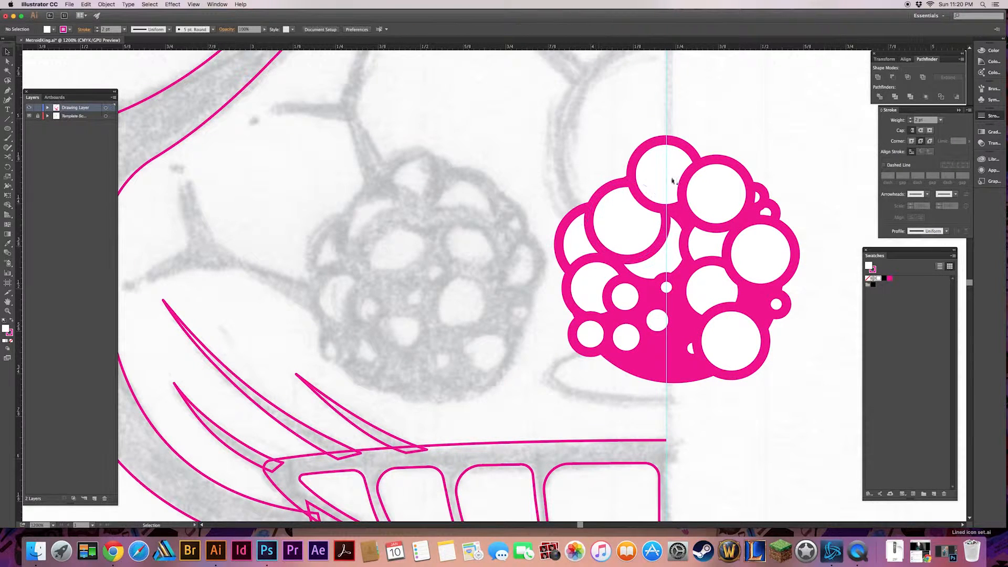
Send the top bubble behind its neighbours, just above the base circle, and enlarge the upper-left bubble
click(647, 203)
click(659, 349)
key(super+shift+bracketleft)
click(652, 153)
drag(656, 154, 674, 173)
click(651, 192)
key(e)
super+click(572, 137)
drag(571, 137, 552, 117)
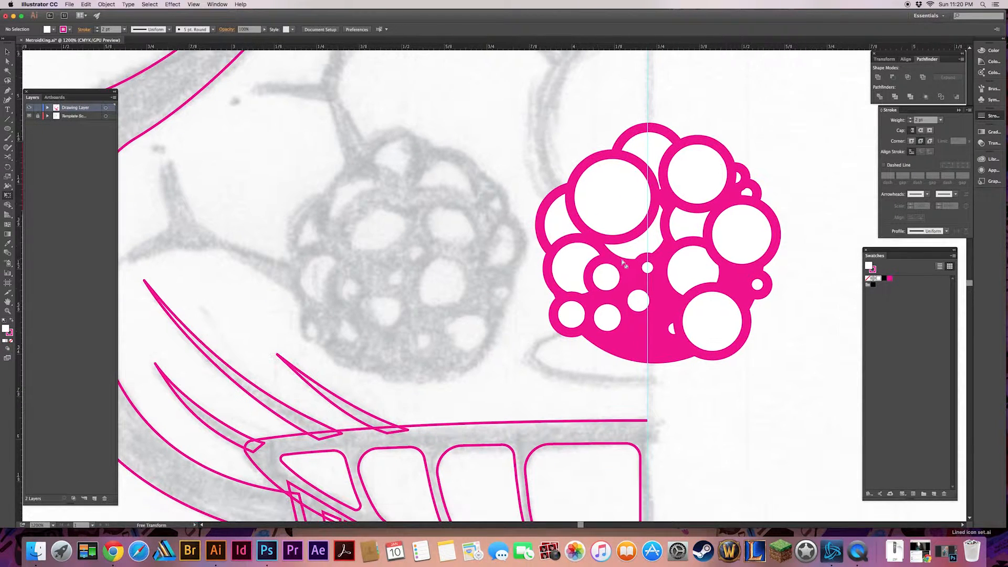
Bring the two central bubbles and the tiny bubbles to the front and nudge them to match the sketch
key(v)
click(622, 261)
key(super+shift+bracketright)
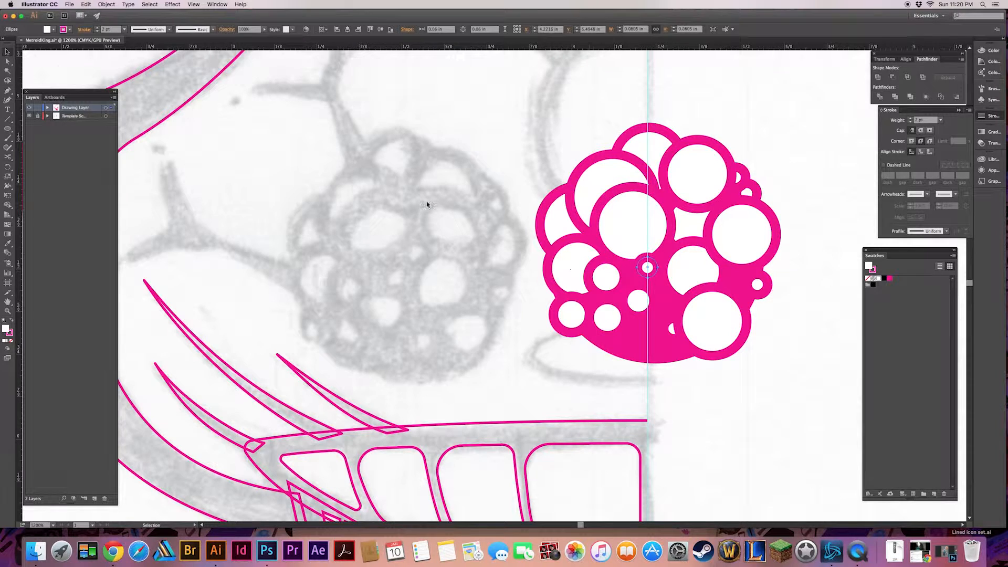
click(427, 205)
click(679, 221)
key(super+shift+bracketright)
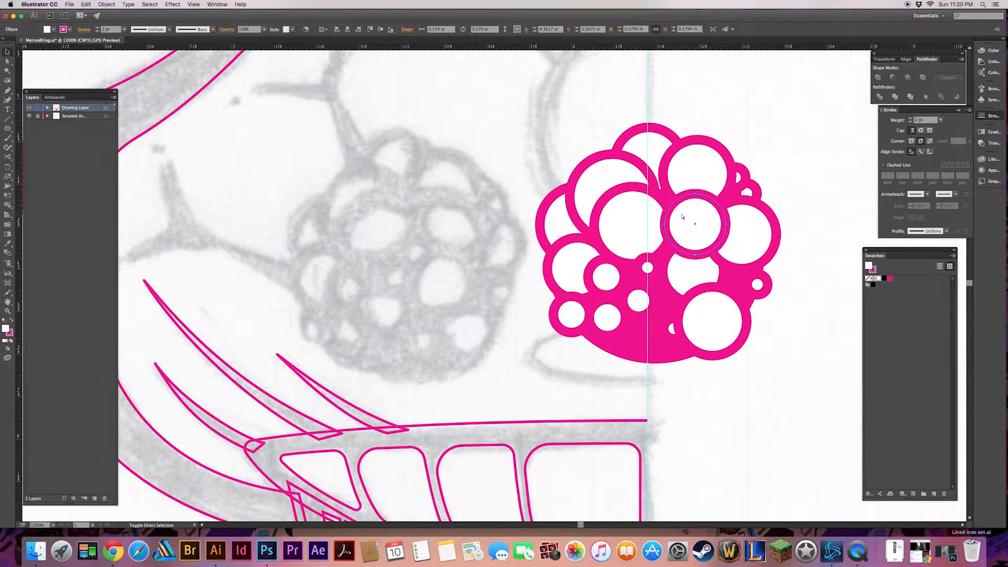
drag(684, 218, 691, 224)
click(526, 169)
drag(745, 175, 748, 174)
click(759, 181)
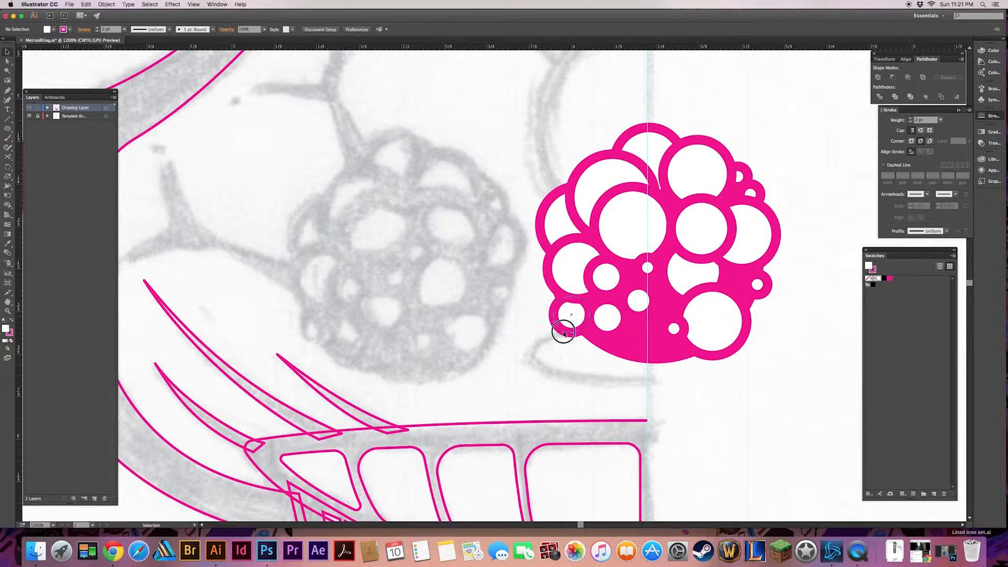
Place a copy of the tiny central bubble between the two central bubbles and fine-tune the lower-right bubble
scroll(518, 308, right, 2)
scroll(518, 308, up, 1)
click(647, 268)
click(416, 231)
drag(475, 209, 417, 242)
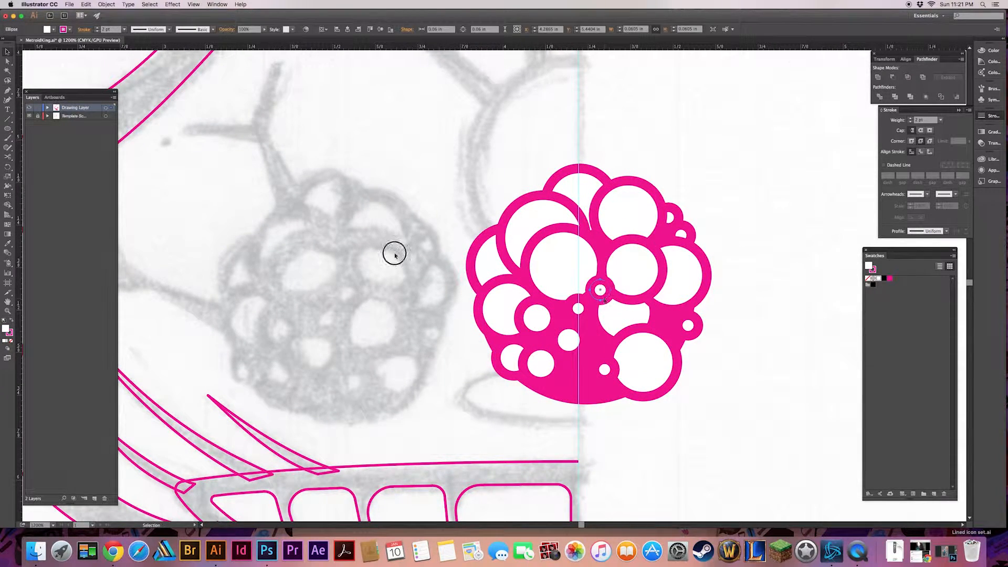
scroll(378, 292, right, 3)
scroll(378, 293, up, 2)
click(625, 401)
key(e)
key(v)
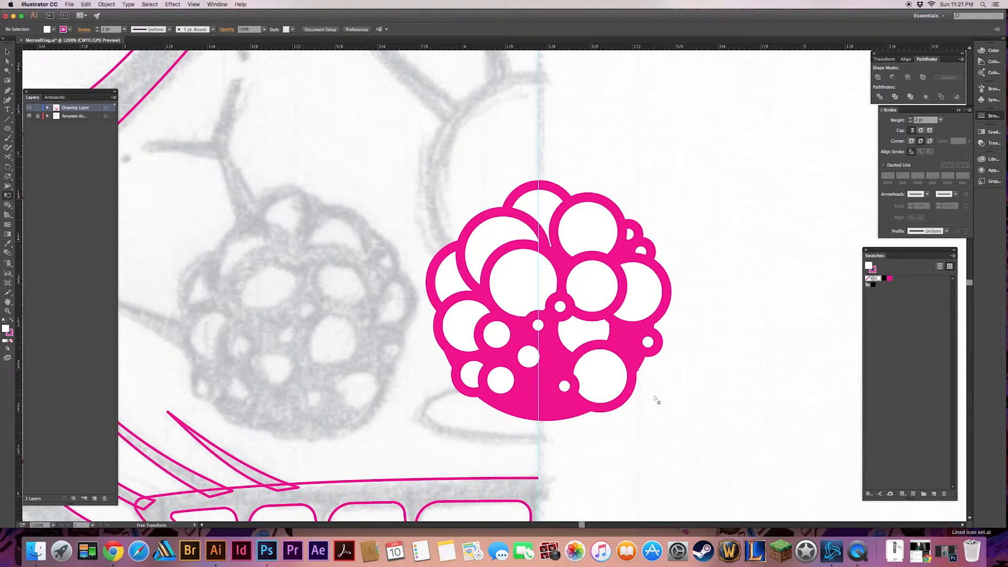
click(551, 310)
click(107, 4)
click(118, 84)
click(525, 330)
Select all bubble circles that match the lower-right one and expand their fills and strokes into shapes
click(632, 386)
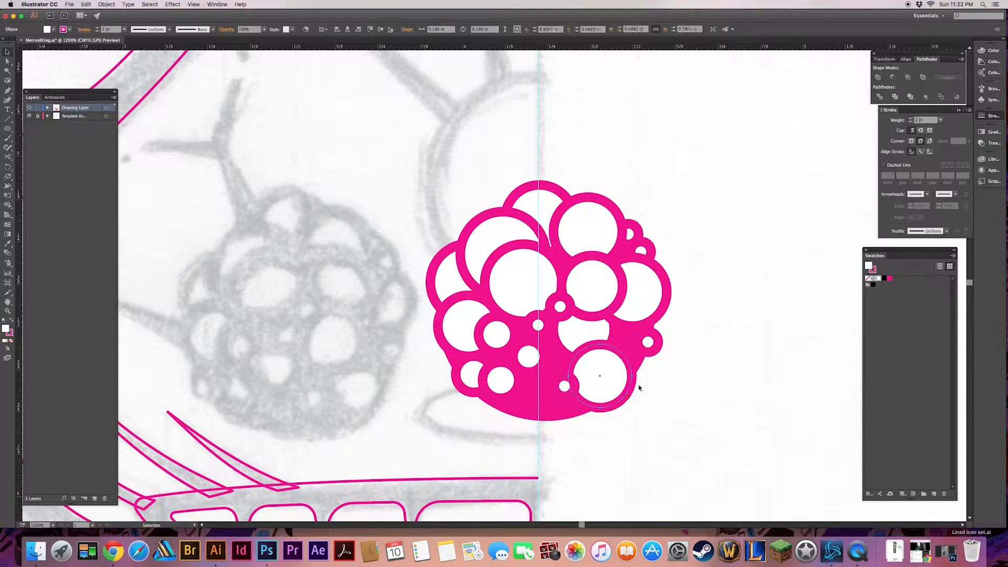
click(150, 5)
mouse_move(157, 74)
click(255, 105)
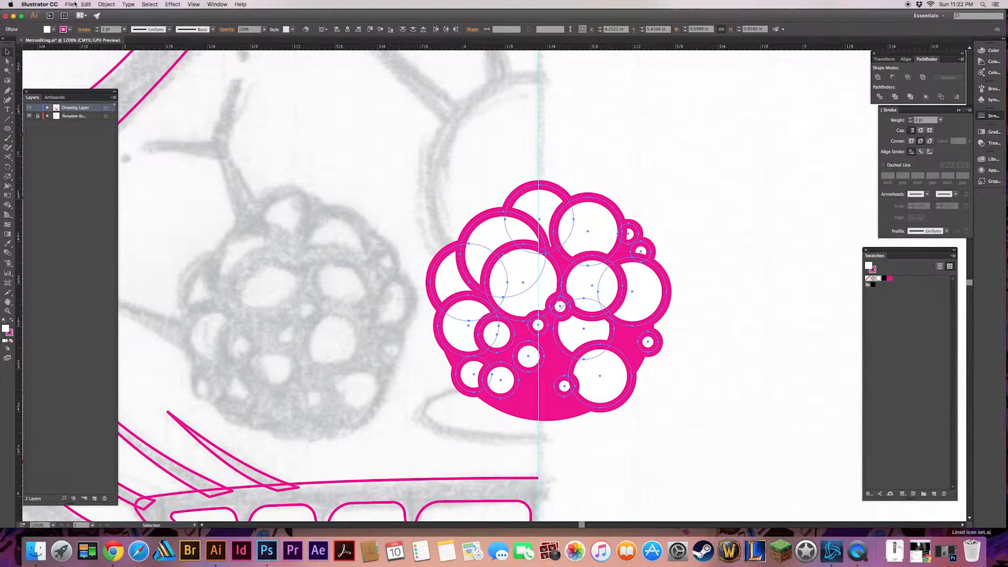
click(106, 4)
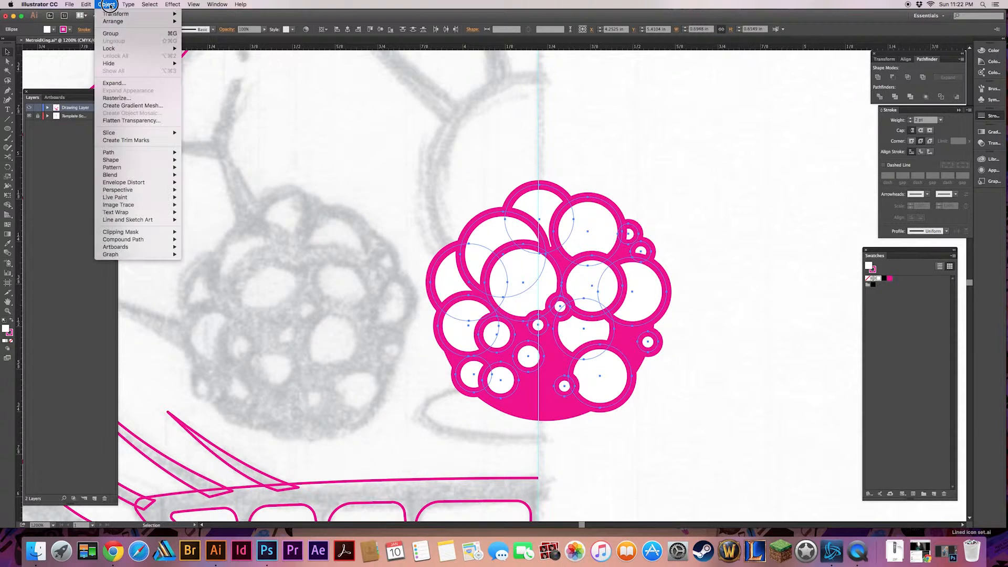
click(126, 81)
key(Return)
click(488, 215)
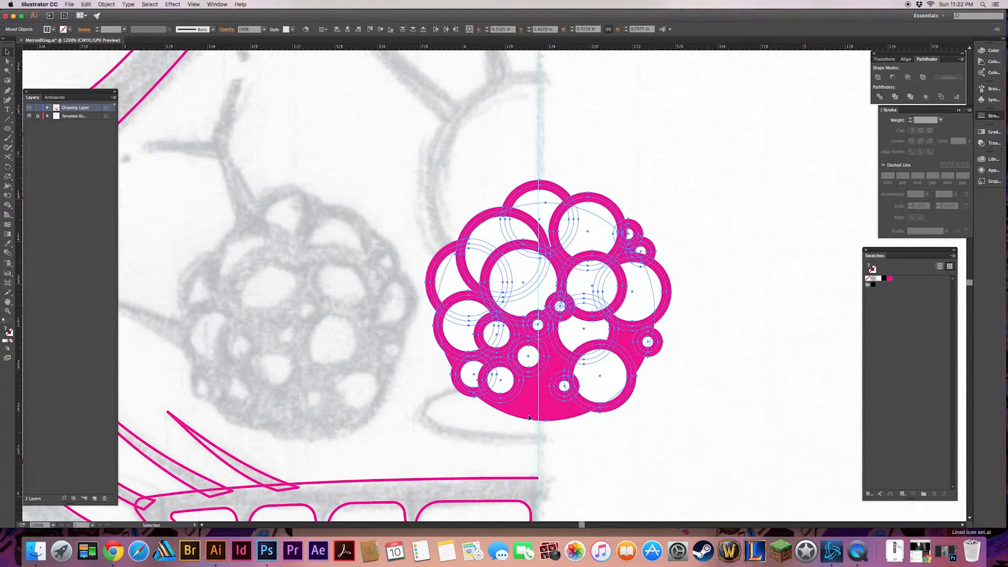
click(375, 202)
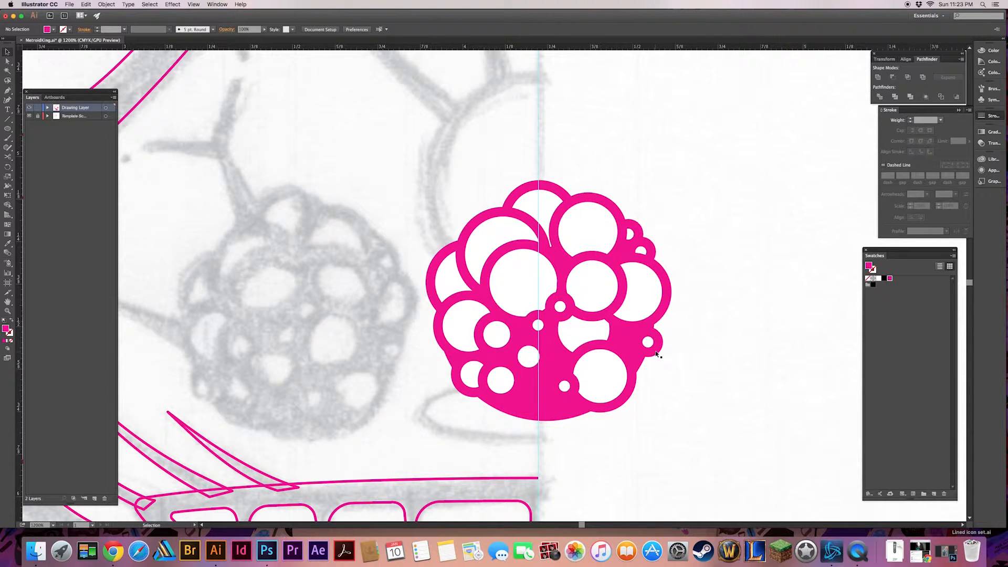
Try to unite the leftmost bubble's ring with the large base circle and send the result to the back
click(510, 289)
click(150, 5)
mouse_move(165, 77)
click(251, 104)
click(443, 252)
shift+click(517, 408)
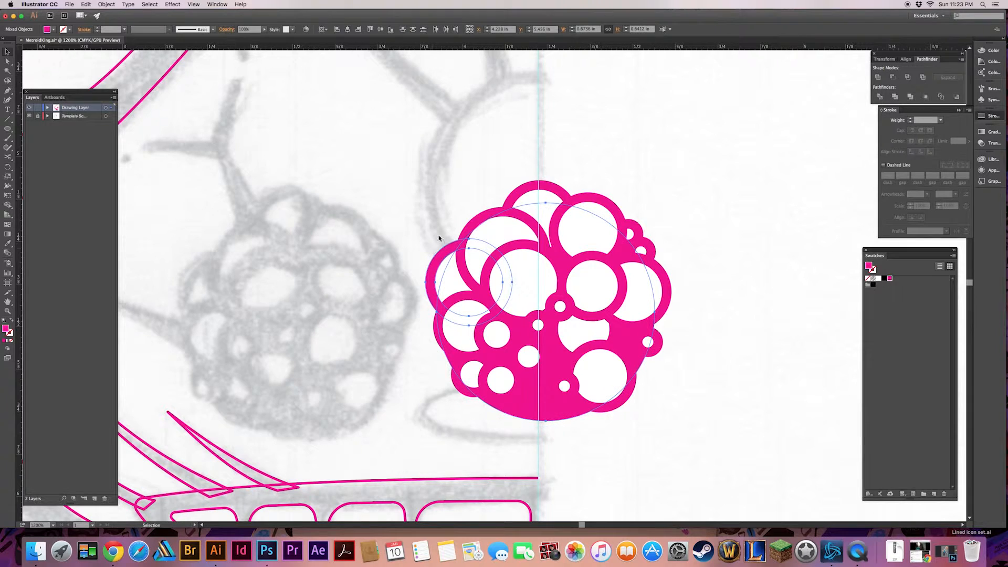
click(877, 77)
key(super+shift+[)
click(440, 195)
key(super+z)
key(super+z)
click(450, 269)
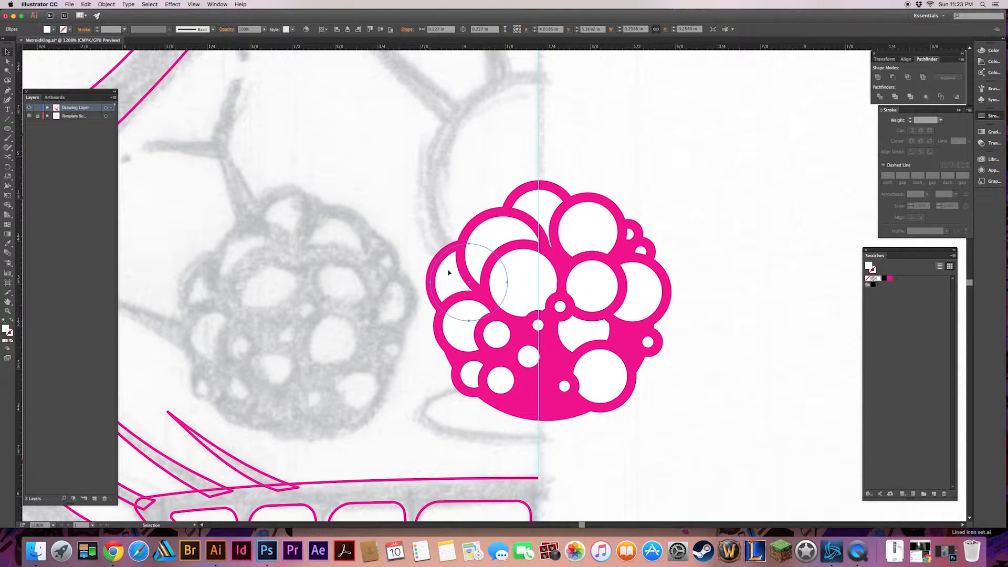
click(559, 166)
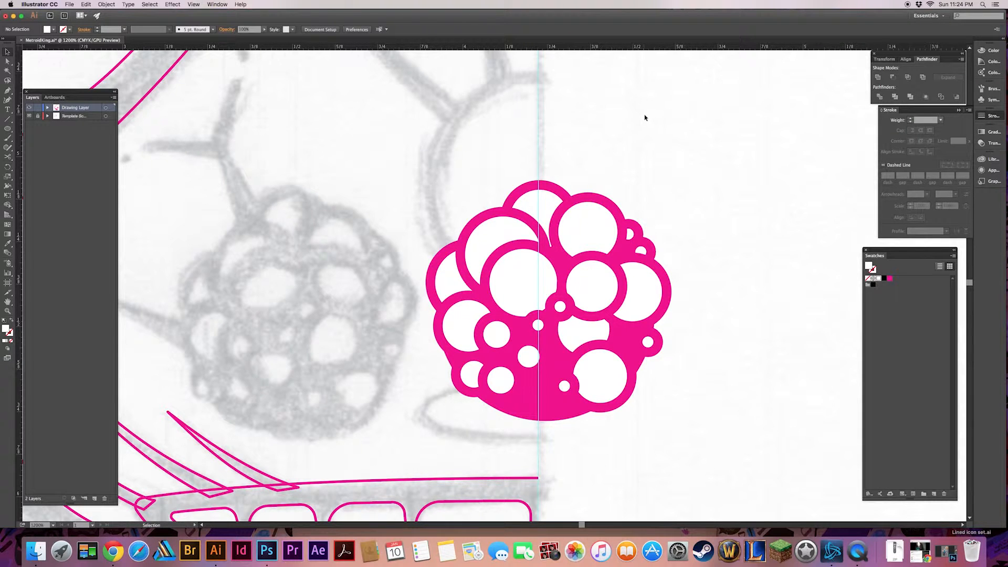
Duplicate the entire expanded bubble cluster to the right of the original
drag(645, 413, 647, 415)
drag(531, 414, 789, 415)
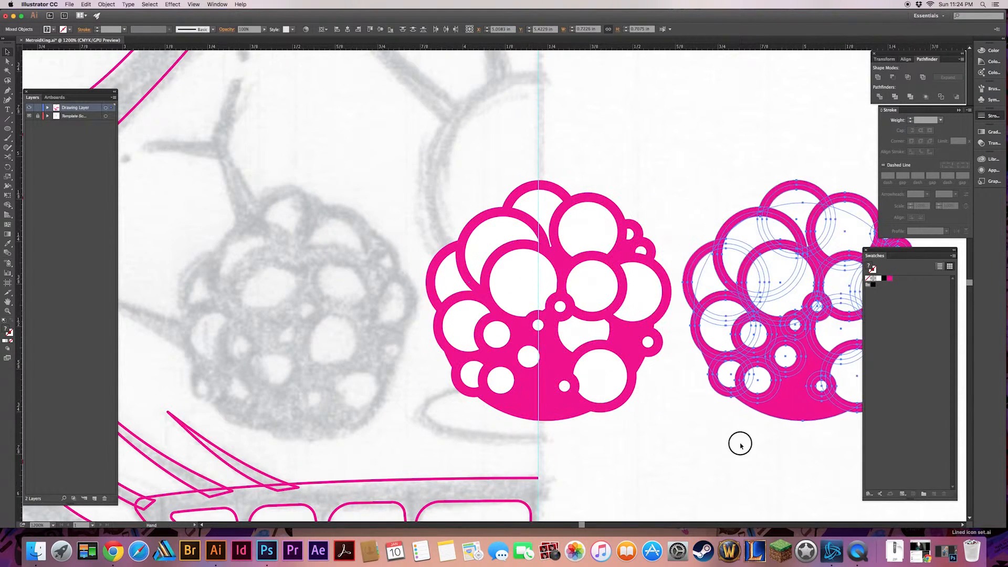
click(740, 444)
drag(719, 429, 569, 433)
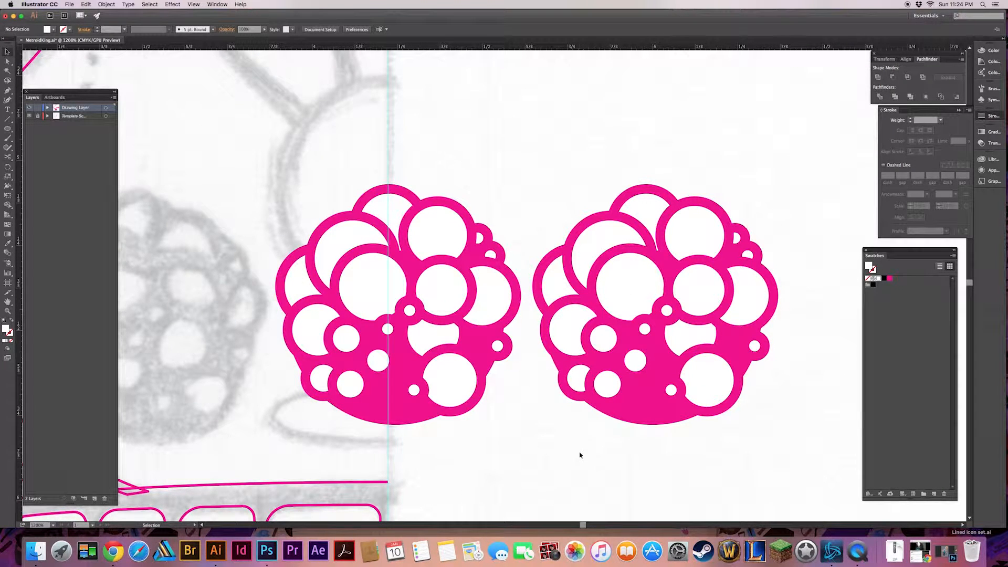
Split the original cluster's overlapping shapes into separate pieces with Pathfinder and select one of the resulting ring pieces
drag(495, 417, 496, 419)
click(895, 97)
click(501, 127)
click(458, 385)
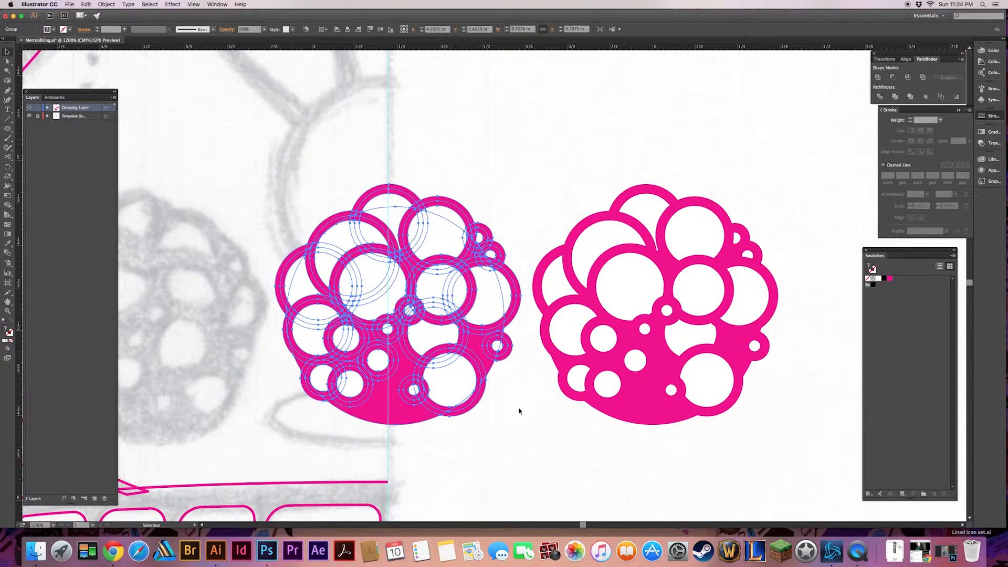
click(292, 158)
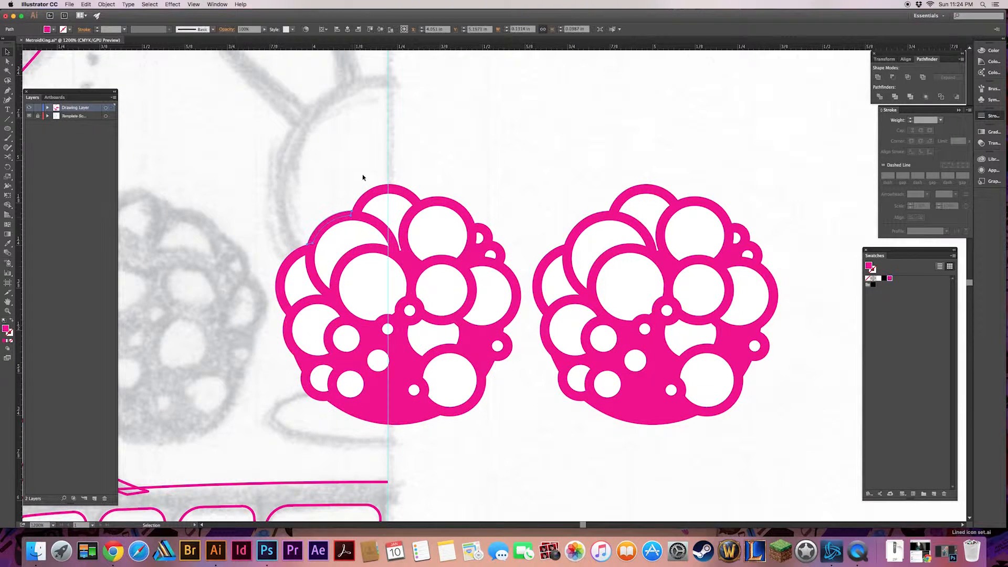
Undo the Pathfinder split, place an intact bubble cluster over the sketched left cluster, and delete the spare copy
key(super+z)
drag(287, 343, 480, 296)
click(408, 266)
drag(445, 121, 706, 407)
drag(598, 374, 349, 388)
click(511, 364)
drag(510, 364, 377, 404)
drag(569, 161, 828, 453)
key(Delete)
Duplicate the left bubble cluster onto the sketched middle cluster at the vertical centre guide
key(super+minus)
key(super+minus)
drag(389, 394, 509, 303)
click(564, 346)
click(540, 323)
Ungroup the middle bubble cluster so its individual bubbles can be selected
right_click(508, 319)
click(575, 371)
drag(574, 371, 537, 398)
click(507, 330)
key(super+shift+g)
click(573, 319)
click(506, 321)
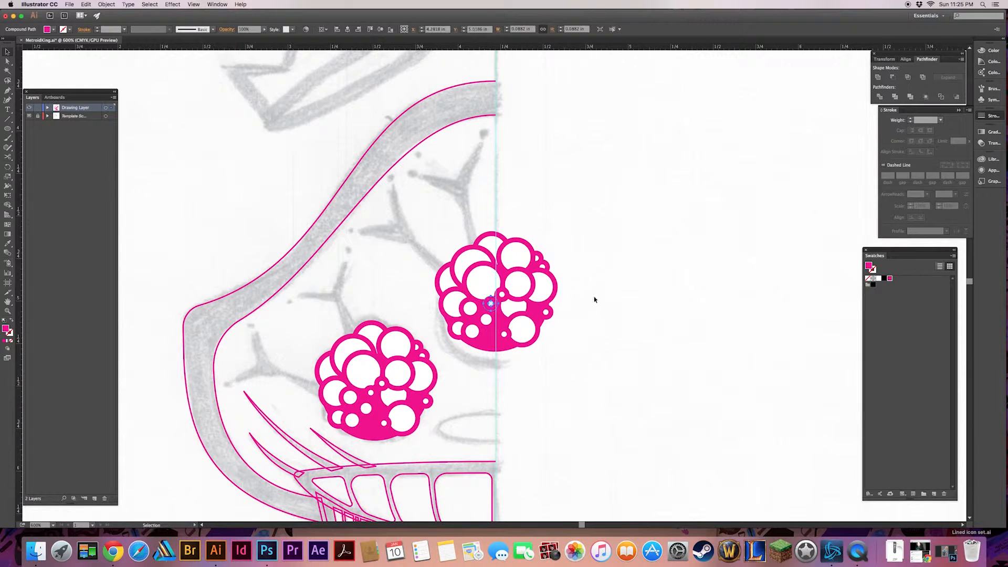
Reposition the middle cluster's large central bubble and the small bubbles around it to vary the arrangement
click(501, 297)
shift+click(499, 301)
shift+click(492, 298)
shift+click(486, 288)
drag(486, 289, 490, 298)
click(572, 294)
click(547, 312)
shift+click(549, 315)
click(566, 300)
Shrink the middle cluster's upper-right bubble with Free Transform and move it outward to the cluster's edge
click(531, 263)
click(519, 257)
shift+click(531, 250)
key(e)
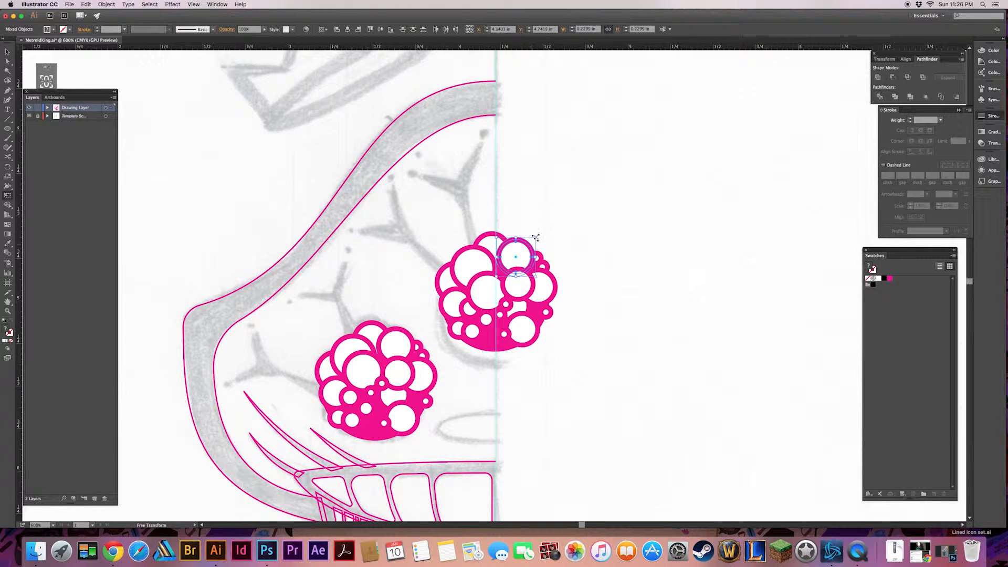
drag(535, 237, 528, 244)
super+click(559, 235)
drag(590, 221, 599, 243)
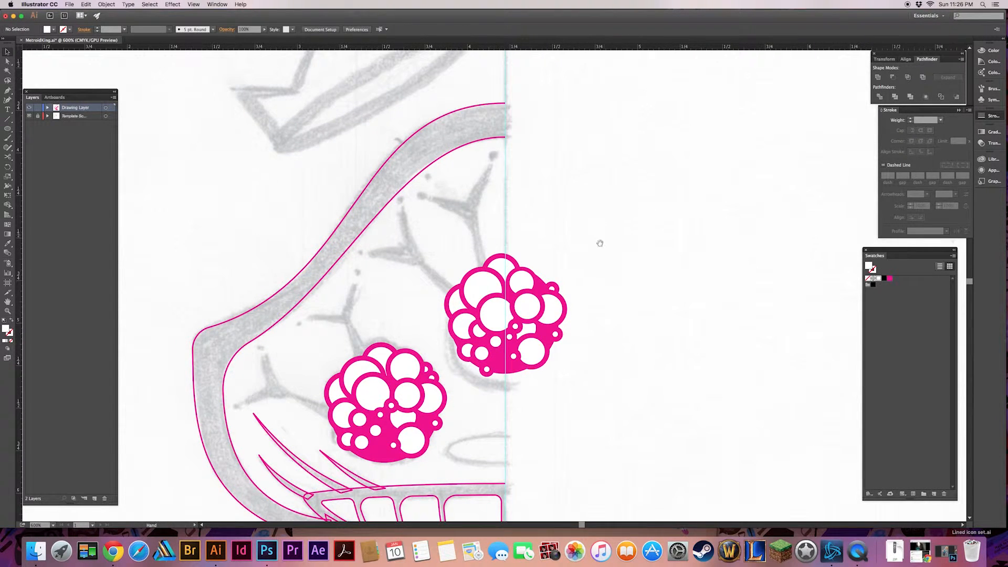
drag(533, 275, 549, 268)
click(575, 251)
drag(544, 233, 524, 203)
Scale down the middle cluster's upper-left bubble with Free Transform and reposition it beside the central bubble
click(474, 241)
shift+click(458, 254)
key(e)
drag(440, 235, 454, 247)
key(v)
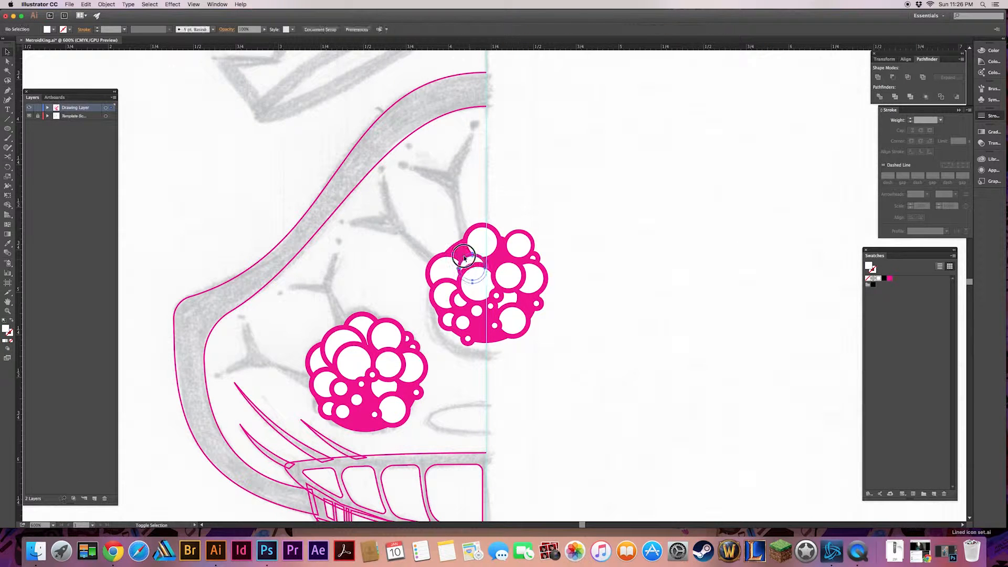
click(441, 234)
scroll(410, 233, down, 2)
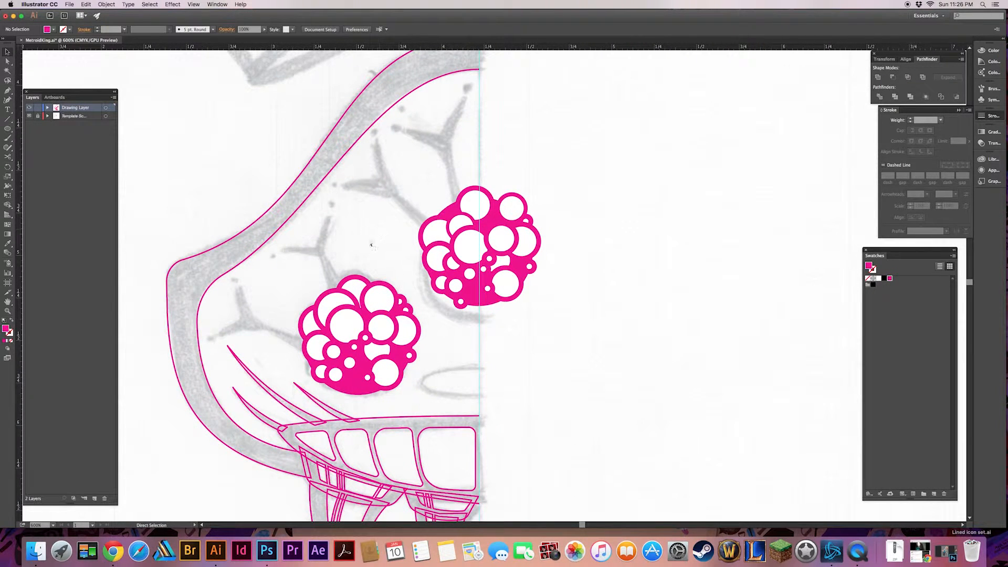
drag(405, 251, 442, 285)
click(378, 365)
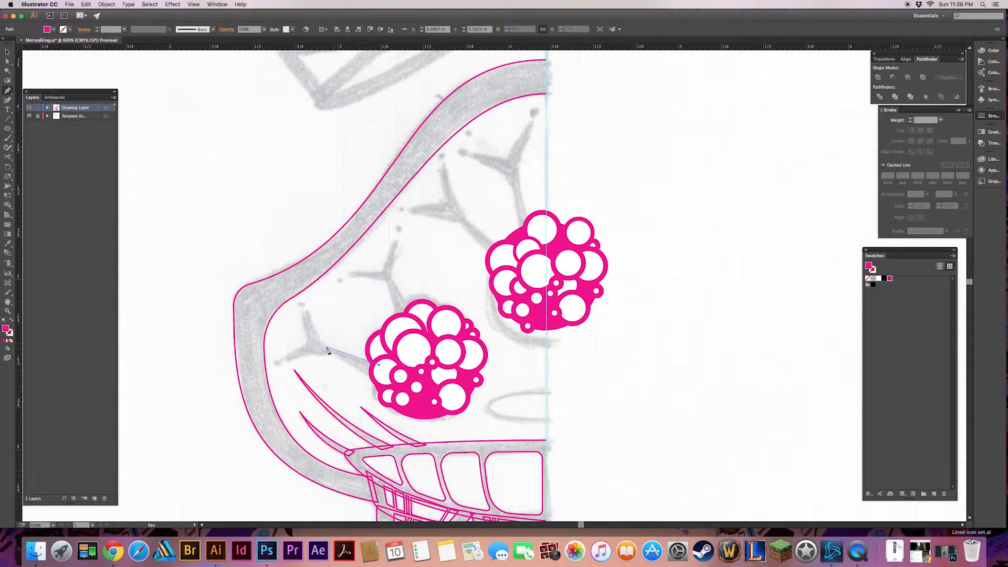
click(319, 344)
key(v)
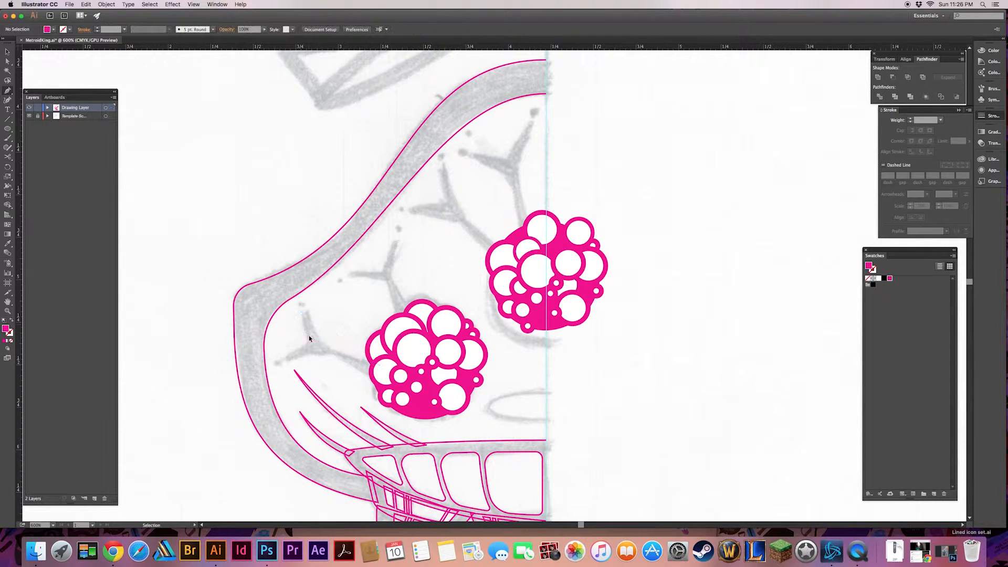
click(457, 444)
key(super+equal)
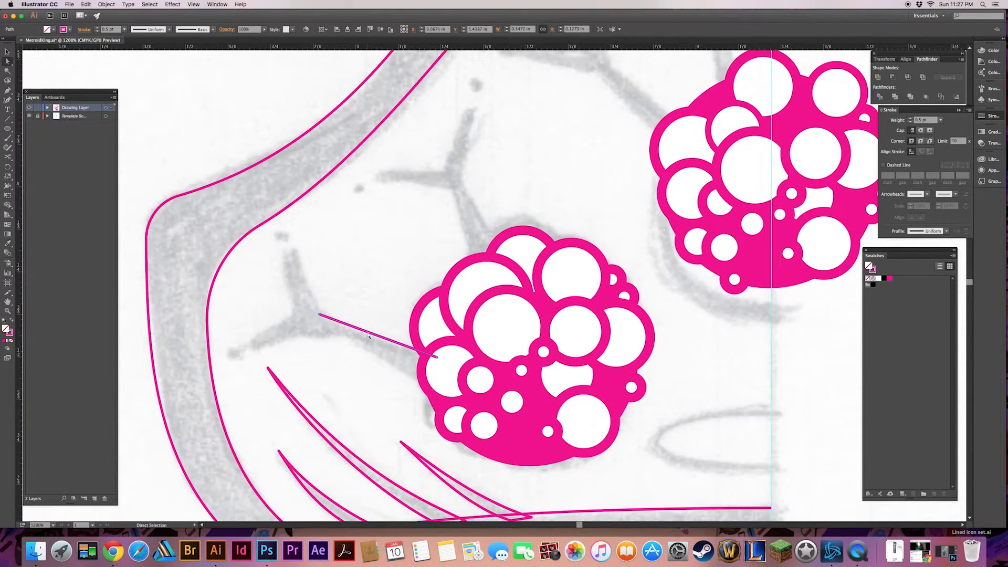
key(Delete)
Trace the lowest Y-shaped vein beside the left cluster as a closed Pen path and adjust its fork anchor points
key(p)
click(324, 314)
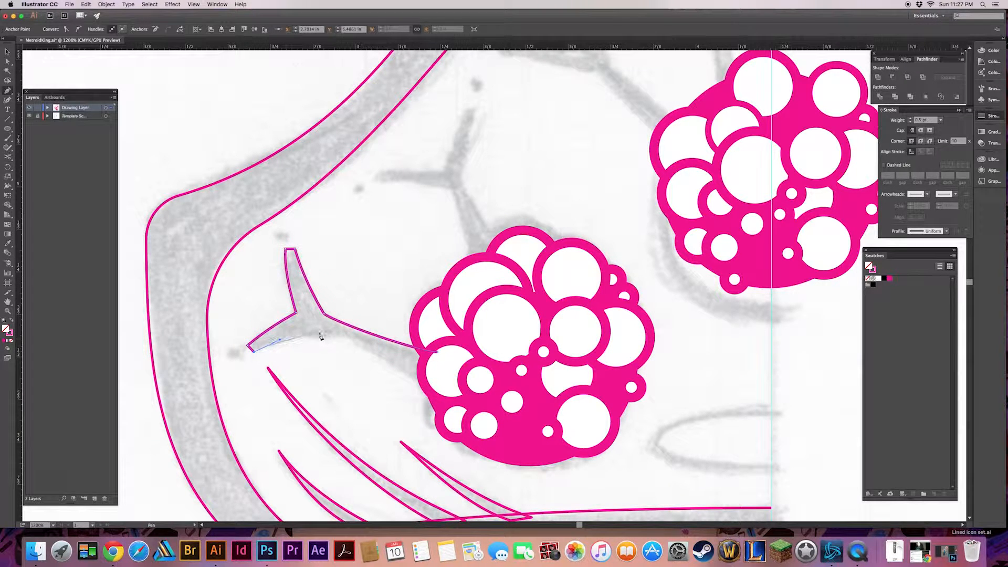
click(426, 386)
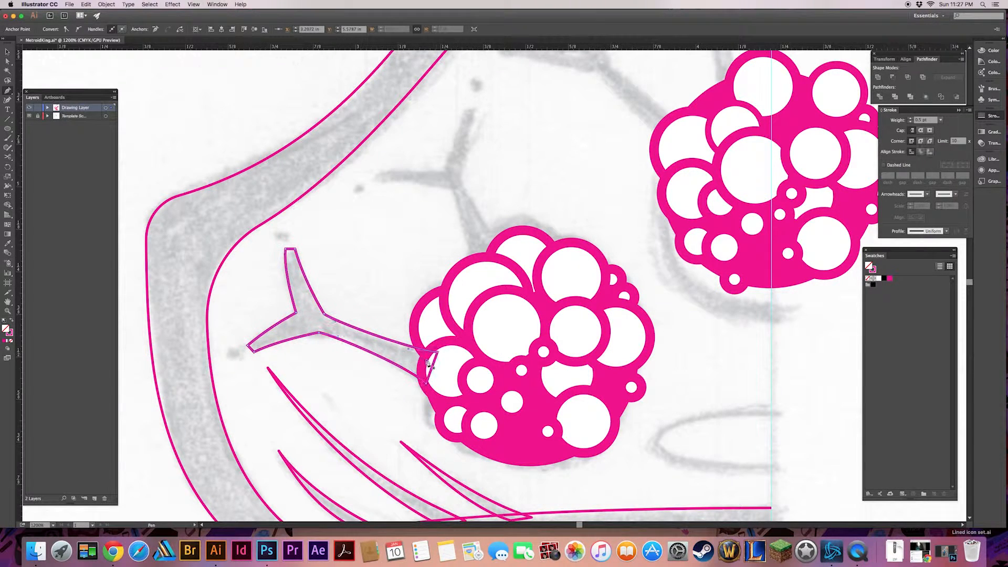
click(439, 356)
super+click(320, 338)
drag(316, 331, 316, 330)
drag(297, 313, 301, 316)
click(344, 367)
click(354, 334)
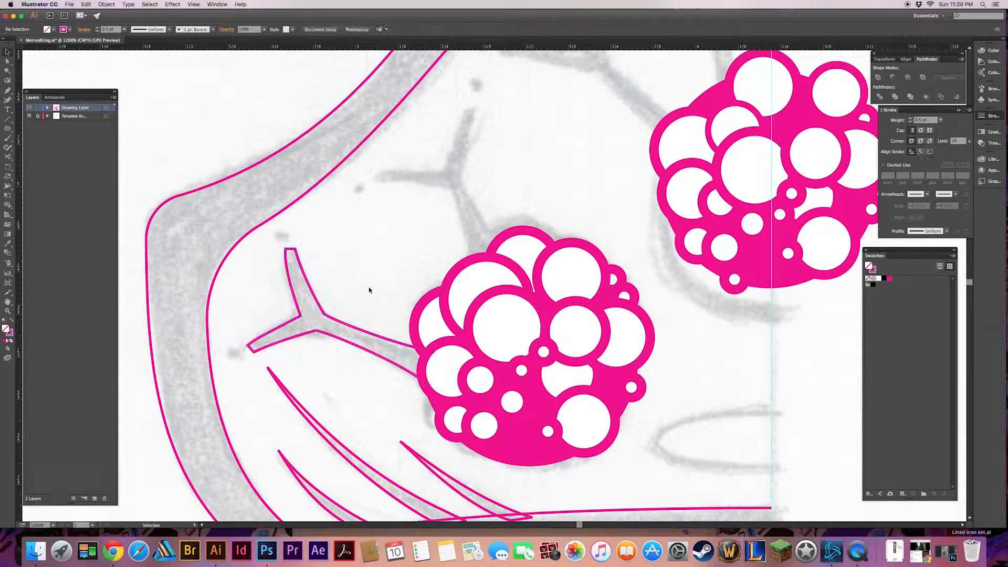
Try duplicating the traced vein over the next sketched vein and rotating the copy to fit, undoing the changes
scroll(398, 335, up, 3)
drag(360, 390, 522, 254)
drag(633, 178, 604, 257)
click(537, 272)
drag(537, 272, 518, 290)
drag(626, 243, 623, 270)
click(546, 268)
drag(512, 286, 509, 305)
scroll(509, 305, right, 2)
key(super+z)
key(super+z)
key(super+z)
key(super+z)
key(super+z)
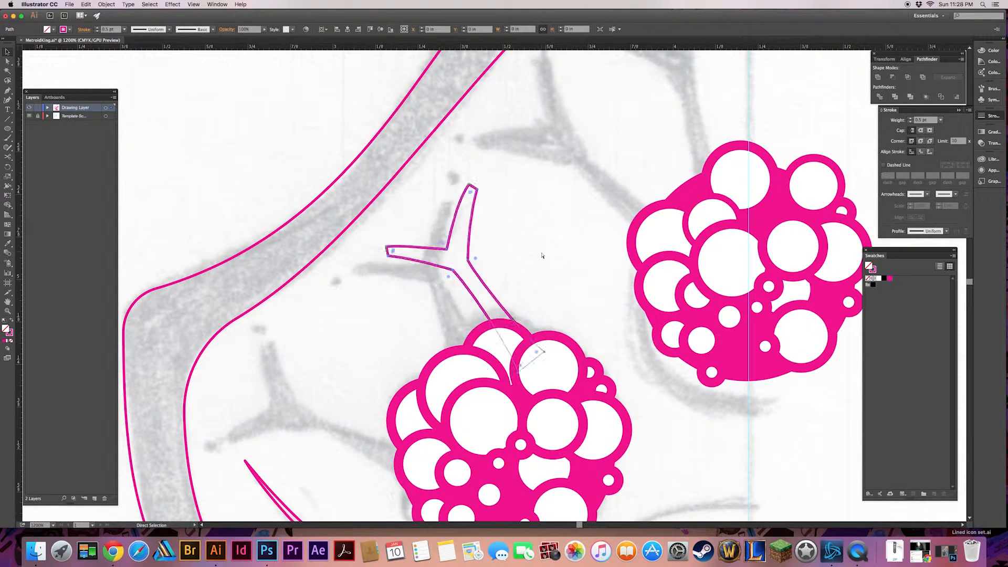
Duplicate the traced vein onto the sketched vein above the left cluster, rotating and moving the copy to fit
drag(340, 424, 469, 306)
key(e)
drag(549, 214, 540, 293)
click(529, 240)
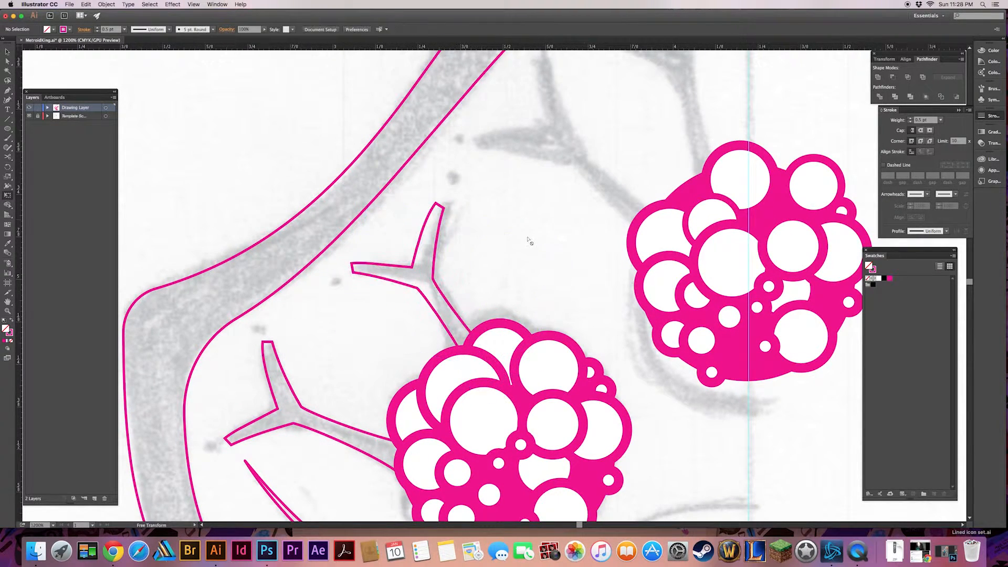
drag(471, 330, 472, 331)
click(544, 252)
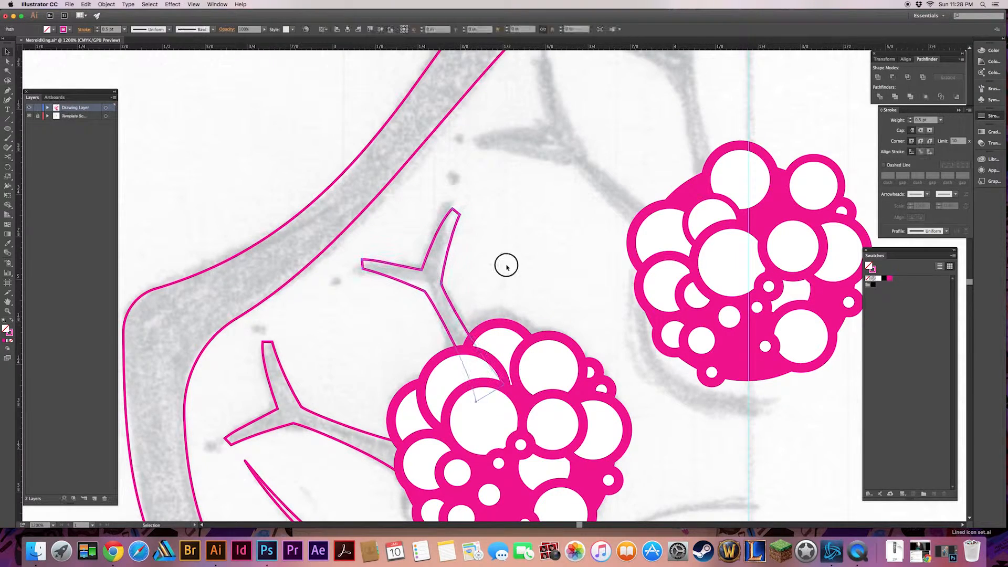
Duplicate the lowest vein onto the sketched vein left of the middle cluster, rotating and moving the copy into place
scroll(506, 263, up, 3)
scroll(506, 263, right, 2)
key(a)
scroll(297, 385, down, 3)
scroll(298, 386, left, 2)
drag(360, 332, 329, 403)
key(super+minus)
key(super+minus)
key(v)
alt+drag(399, 391, 530, 252)
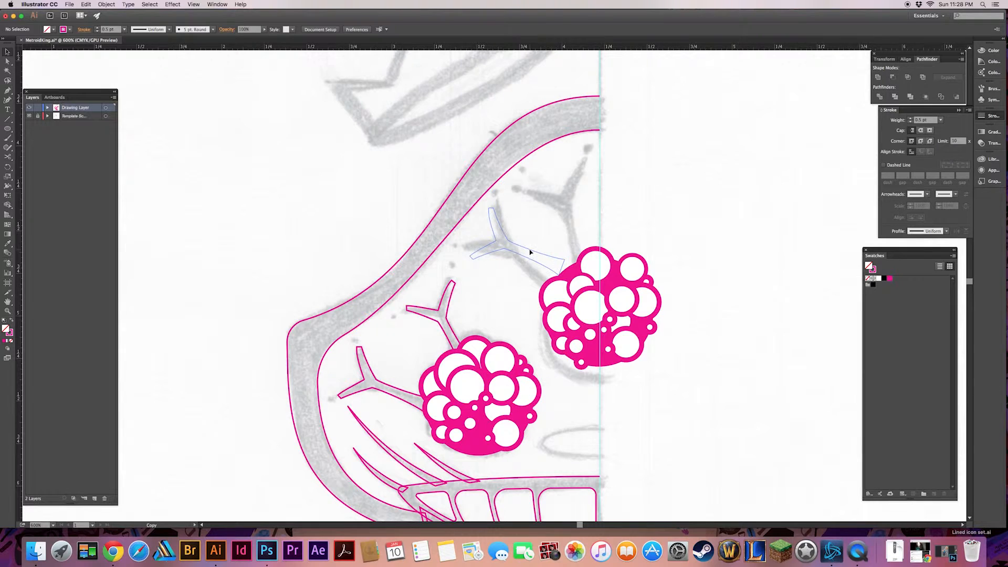
drag(568, 209, 571, 230)
drag(531, 257, 543, 277)
key(super+shift+a)
click(551, 224)
Duplicate the second vein onto the sketched vein above the middle cluster, then rotate and resize it with Free Transform
alt+drag(449, 323, 576, 203)
drag(642, 211, 578, 236)
click(563, 232)
key(e)
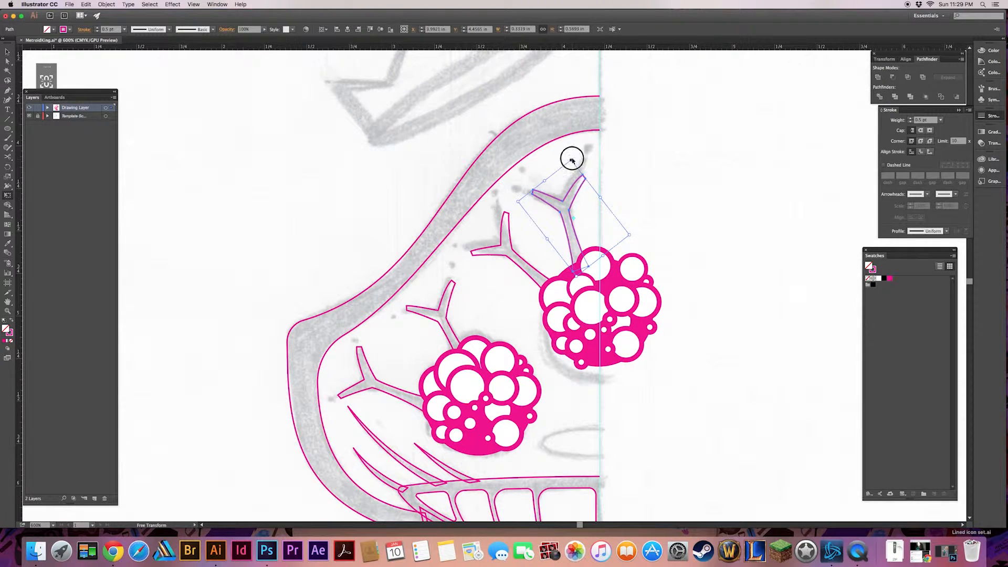
shift+drag(571, 159, 569, 147)
key(super+shift+a)
Draw small outlined circles at the tips of the four Y-shaped veins with the Ellipse tool
scroll(577, 239, up, 2)
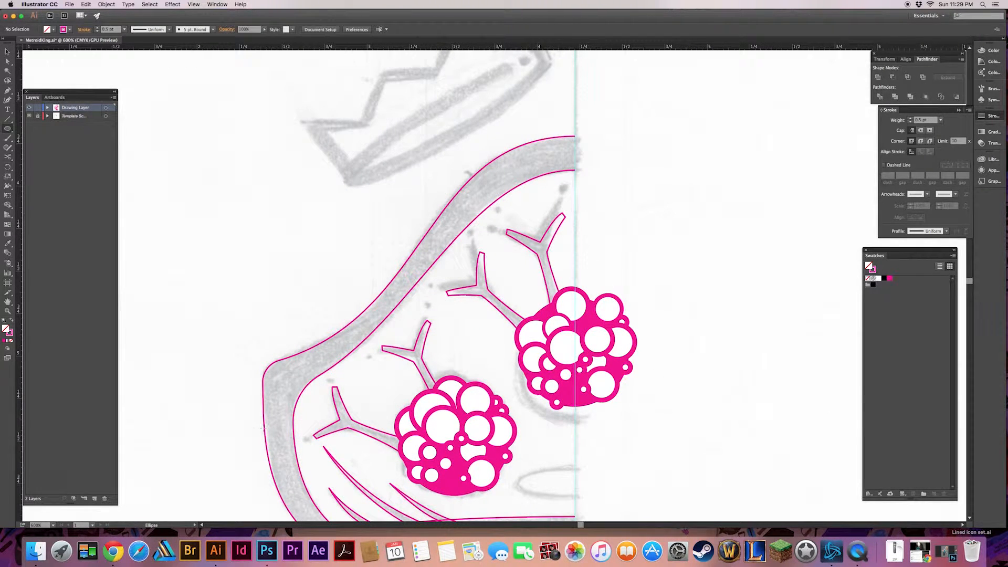
key(v)
drag(331, 375, 337, 382)
mouse_move(432, 313)
mouse_down()
mouse_move(435, 330)
mouse_move(460, 314)
mouse_move(447, 366)
mouse_up()
scroll(433, 319, up, 2)
scroll(440, 323, up, 2)
drag(431, 341, 438, 347)
drag(475, 315, 440, 354)
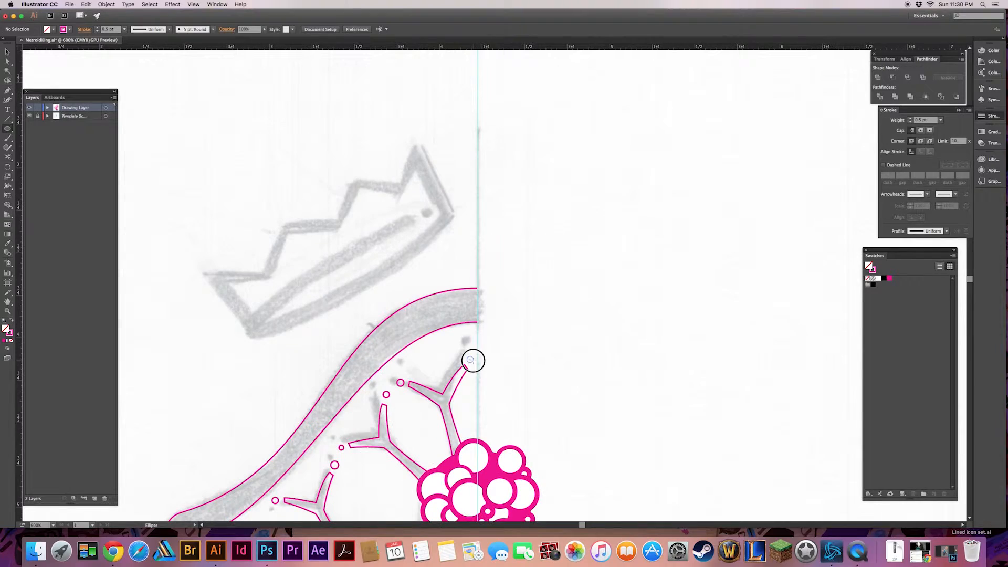
Trace the left half of the sketched oval below the middle cluster with the Pen tool and adjust its curve
key(p)
scroll(473, 362, down, 5)
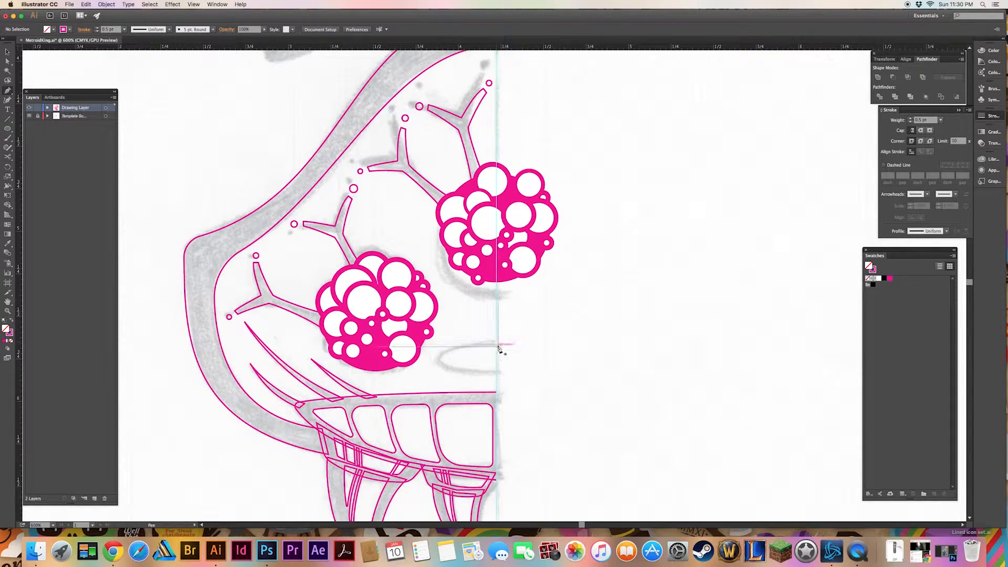
drag(497, 344, 466, 344)
click(440, 359)
key(super+z)
key(a)
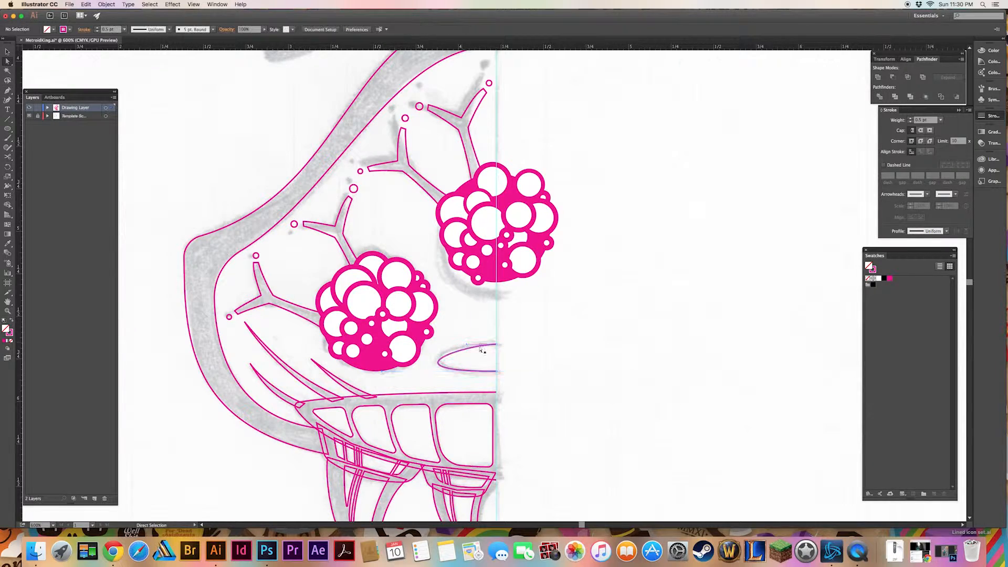
drag(466, 344, 456, 342)
key(super+shift+a)
Reflect a copy of the half oval across the centre guide and join both halves into one closed shape
mouse_move(323, 204)
mouse_down()
mouse_move(282, 94)
mouse_move(349, 262)
mouse_move(384, 253)
mouse_move(323, 213)
mouse_up()
click(513, 388)
alt+click(495, 358)
click(541, 409)
key(a)
drag(487, 347, 548, 363)
key(super+j)
key(super+j)
key(v)
click(535, 412)
Select all bubbles of the middle cluster and group them
drag(666, 94, 577, 186)
key(super+minus)
click(583, 482)
click(493, 311)
click(522, 319)
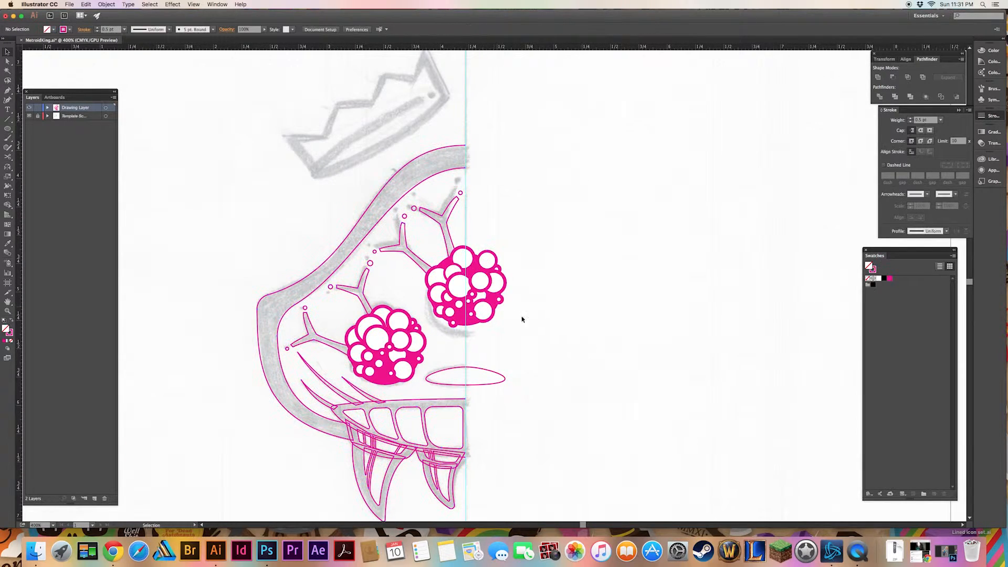
click(460, 292)
shift+click(433, 273)
key(super+g)
click(530, 272)
click(414, 375)
click(389, 387)
Reflect a copy of all artwork except the middle cluster and the oval across the vertical centre guide
key(super+a)
shift+click(460, 317)
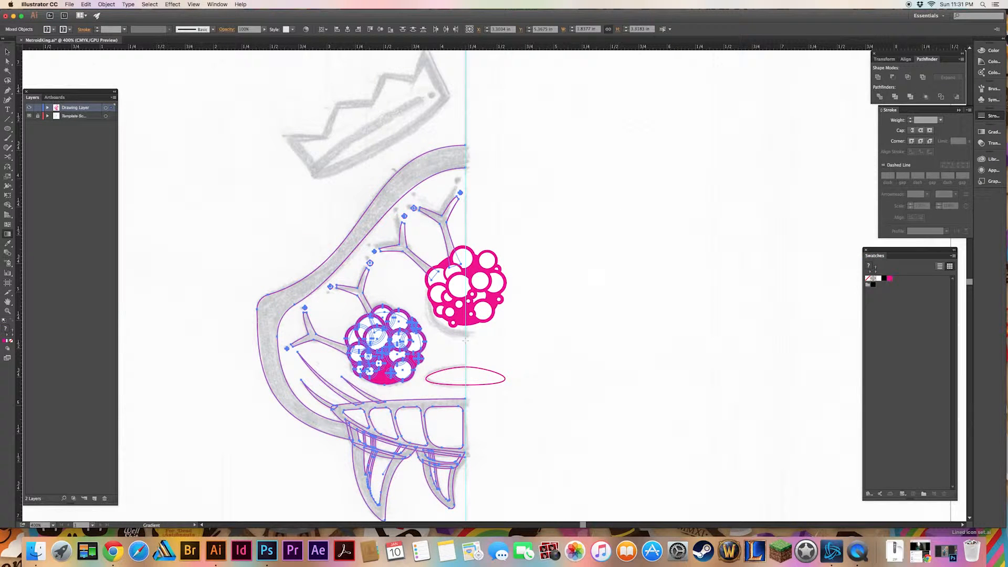
alt+click(466, 399)
click(521, 422)
super+click(679, 225)
Join the mirrored head outline halves where their endpoints meet at the top on the centre guide
scroll(679, 225, up, 3)
key(a)
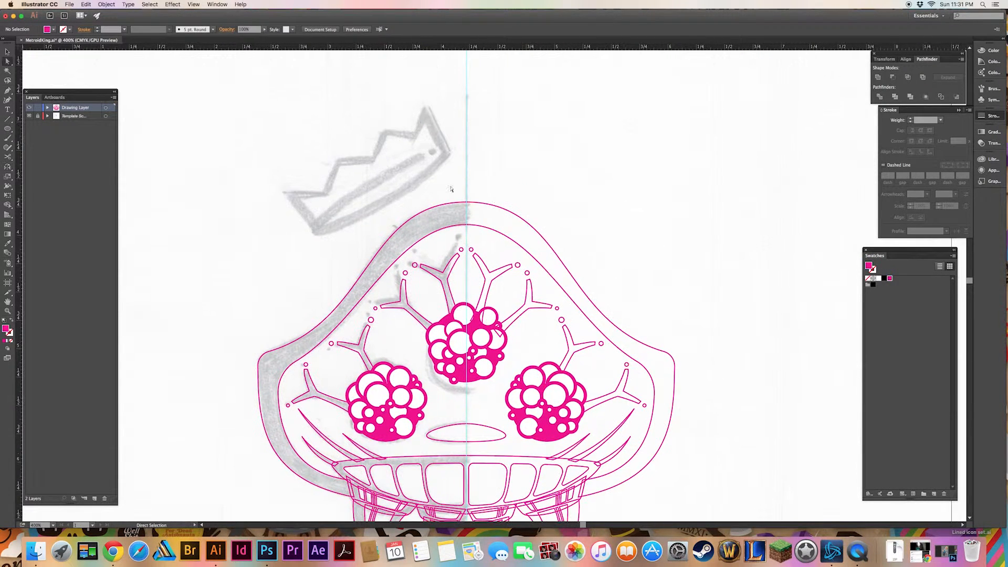
drag(458, 191, 474, 209)
scroll(473, 210, down, 5)
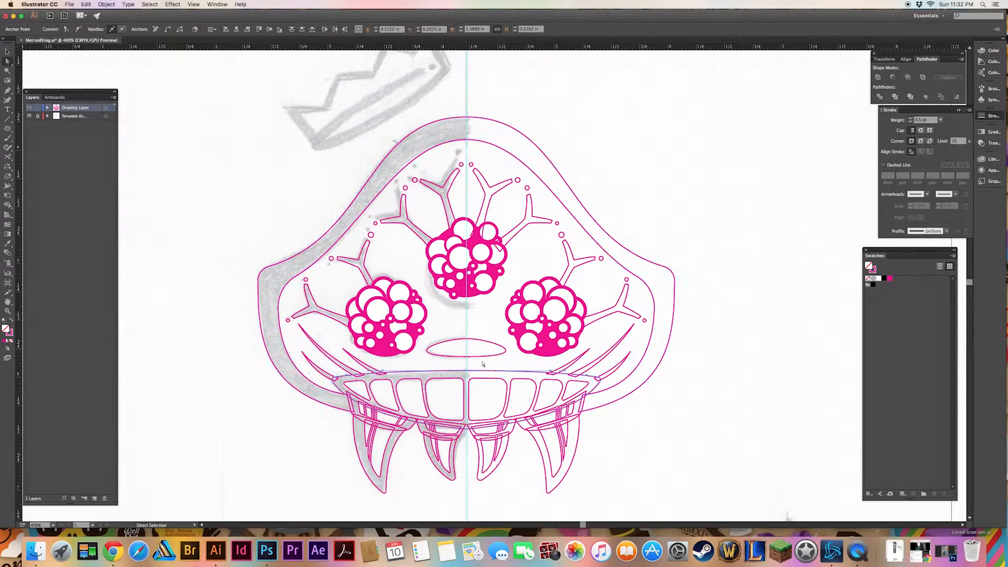
Join the mirrored mouth outline halves at their endpoints on the centre guide
drag(457, 341, 491, 366)
key(super+equal)
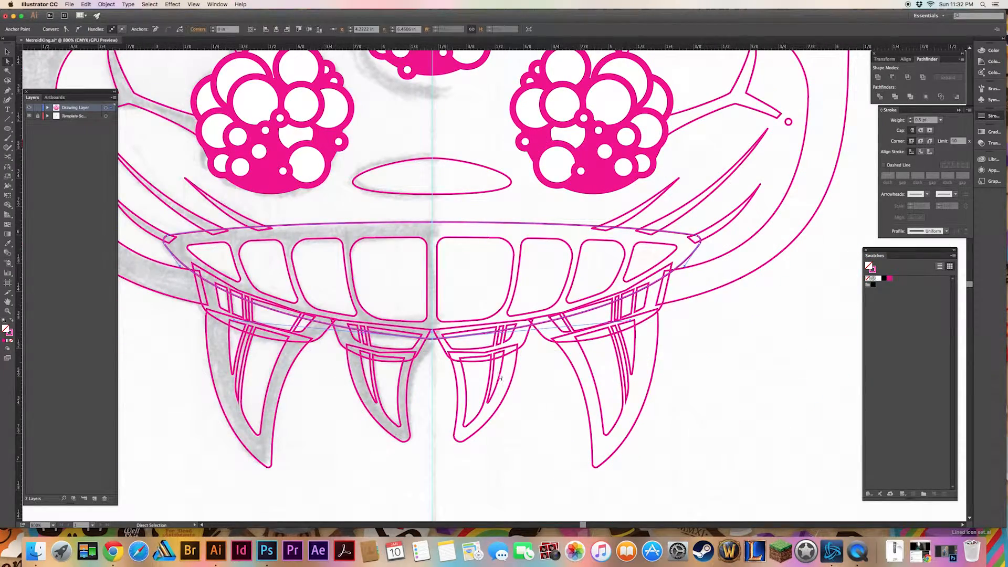
drag(430, 220, 430, 220)
click(380, 337)
scroll(380, 337, up, 6)
key(super+minus)
key(super+minus)
key(super+minus)
key(super+minus)
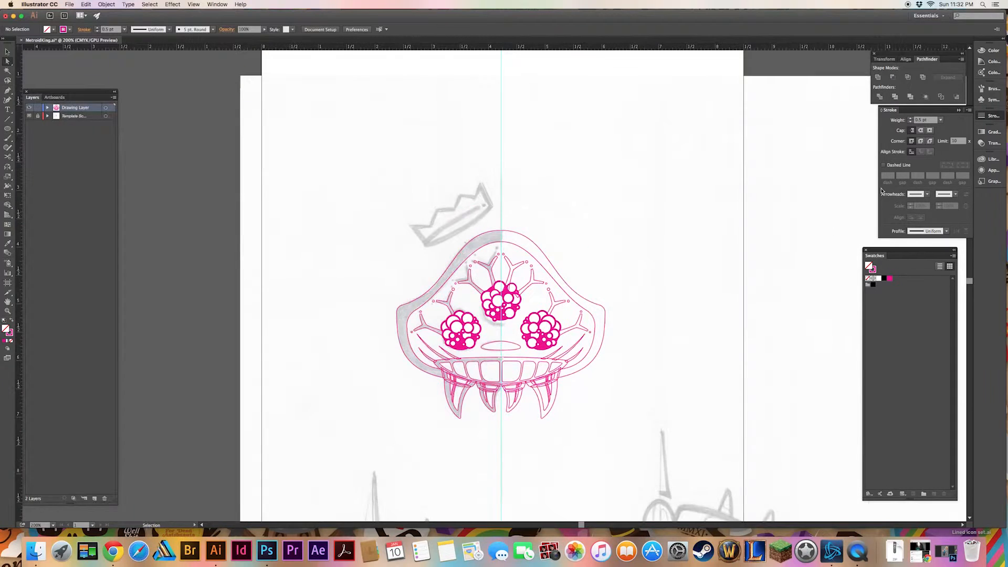
Hide the template layer so only the magenta creature artwork is shown
click(30, 116)
scroll(261, 234, down, 3)
key(super+equal)
scroll(260, 234, up, 2)
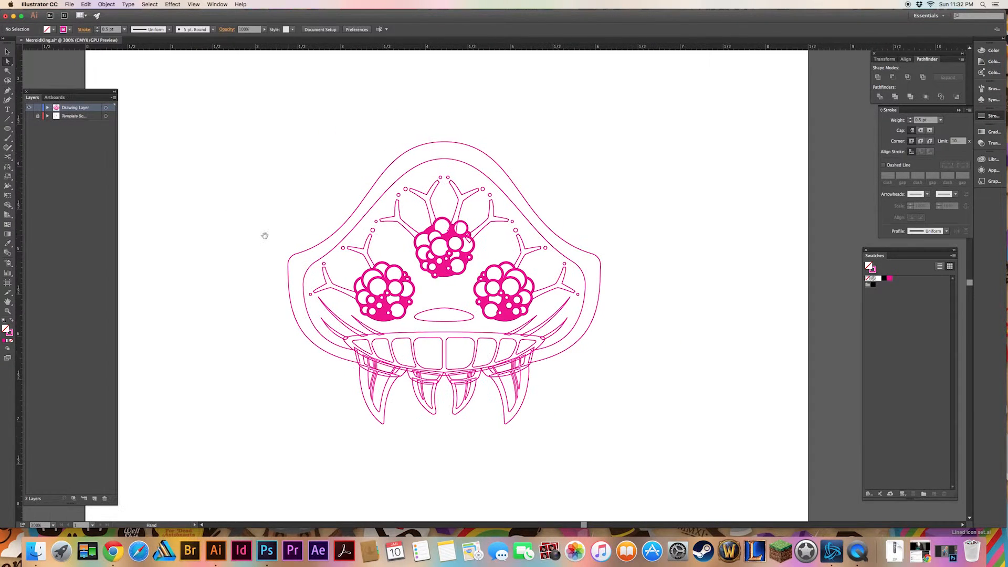
Draw a closed straight-segment outline with the Pen tool between the inner and outer head outlines
key(p)
click(440, 151)
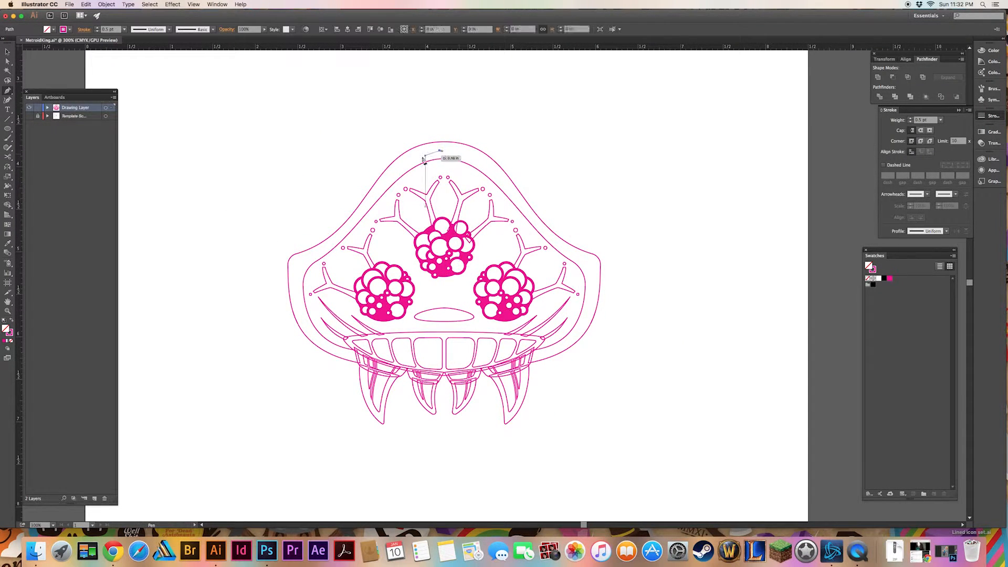
click(406, 159)
click(373, 193)
click(501, 357)
click(545, 353)
click(577, 336)
click(592, 295)
click(592, 264)
click(551, 240)
click(515, 200)
click(481, 157)
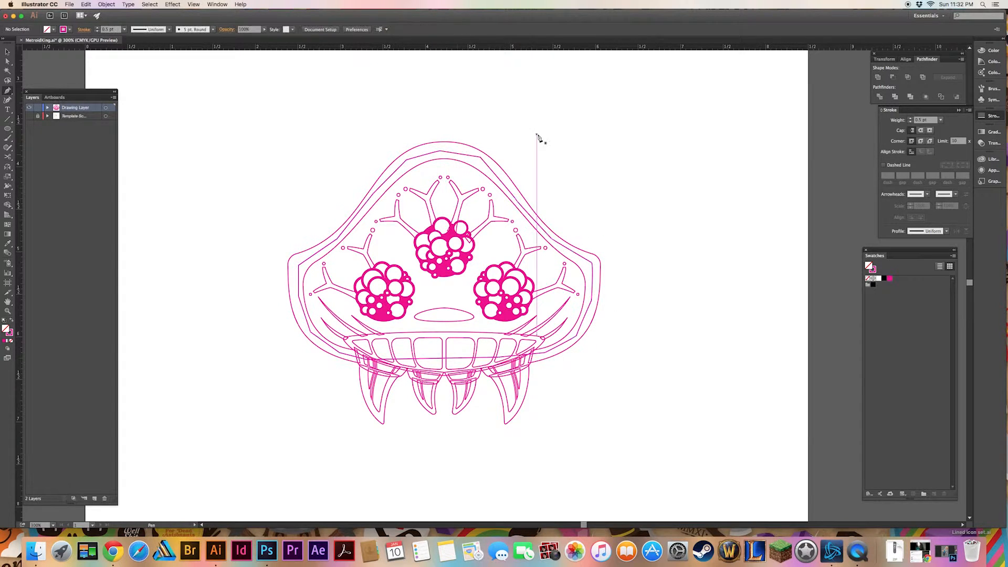
Try to adjust the anchors along the top of the angular outline between the head outlines
scroll(669, 235, up, 3)
key(v)
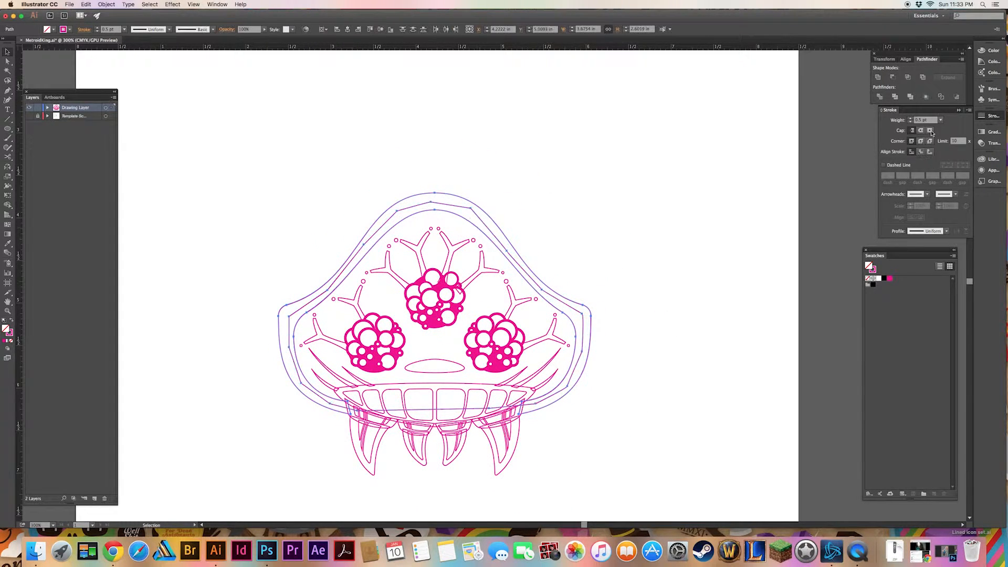
key(a)
click(470, 209)
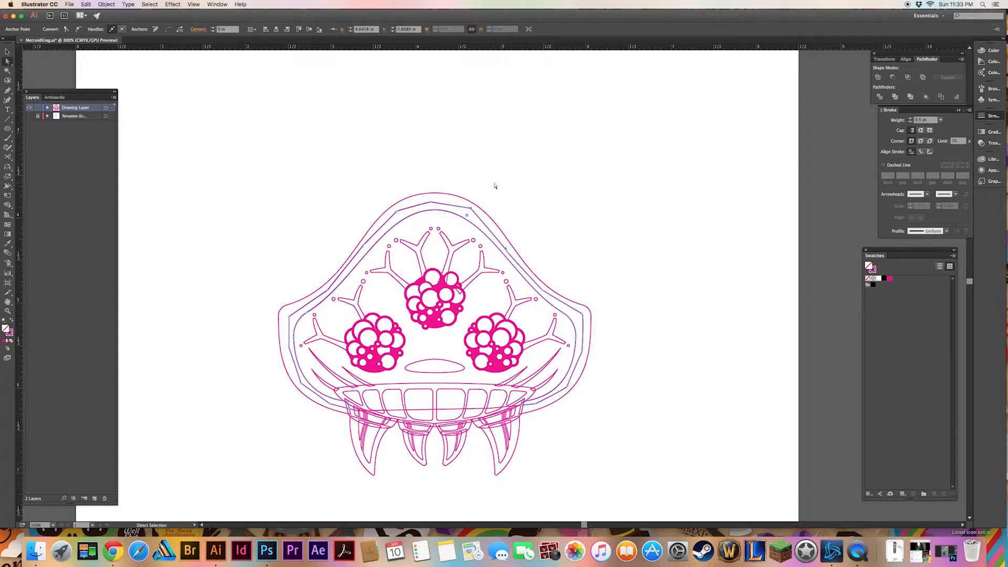
click(495, 186)
drag(430, 202, 499, 171)
Undo the right-side segments of the angular outline and redraw them from the mouth up to the apex
key(super+z)
key(super+z)
key(super+z)
key(super+z)
key(super+z)
key(super+z)
key(p)
click(531, 405)
click(569, 388)
click(582, 318)
click(549, 292)
click(504, 245)
click(456, 208)
click(430, 202)
Try to delete the anchors at the top of the angular outline, and undo the deletion
key(a)
mouse_move(430, 202)
mouse_down()
mouse_move(450, 194)
mouse_move(431, 202)
mouse_up()
click(508, 173)
key(v)
click(452, 208)
click(576, 195)
key(a)
click(430, 203)
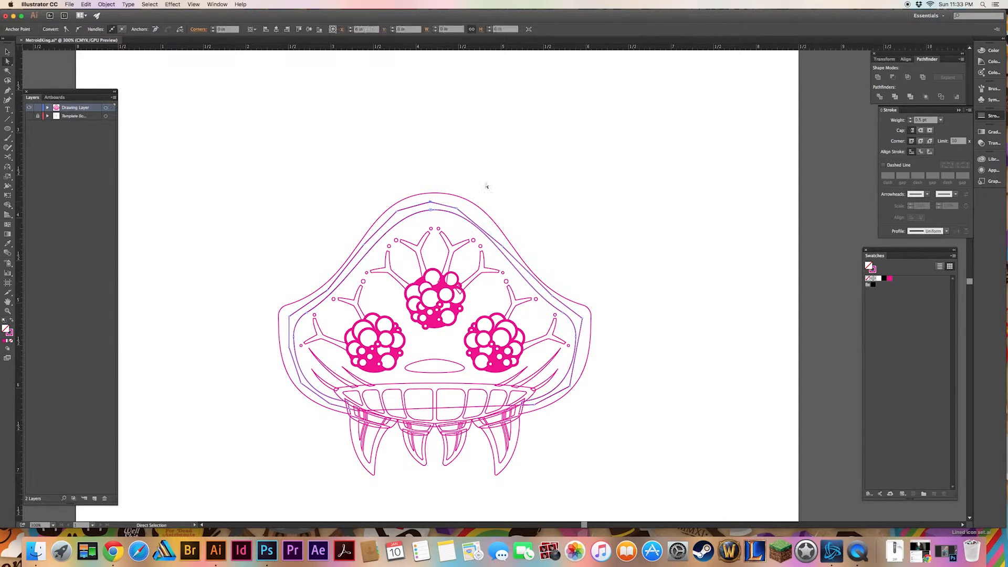
click(527, 179)
drag(528, 178, 456, 209)
key(Delete)
key(Delete)
key(super+z)
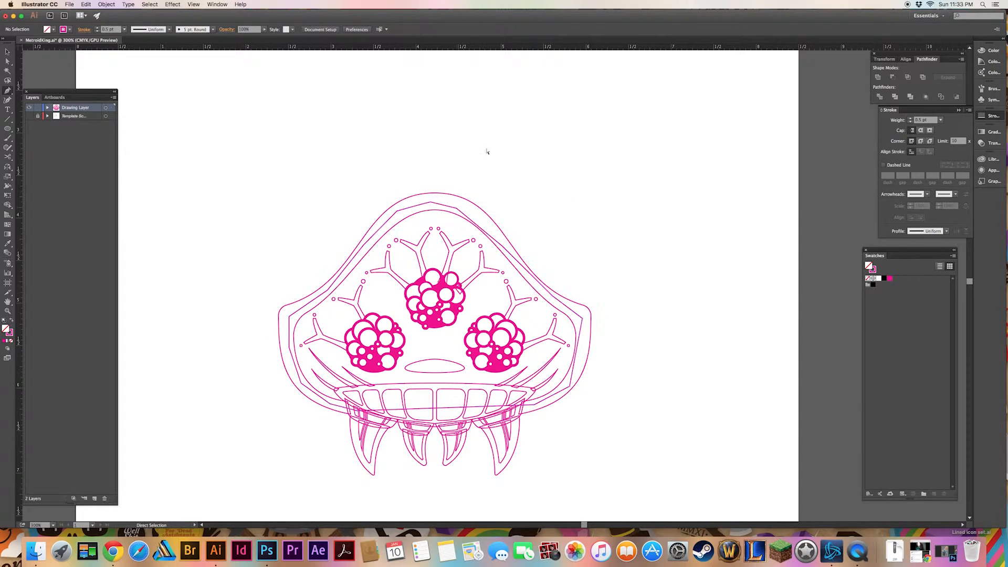
Draw a path across the mouth with the Pen tool to close off the open lower ends of the head outlines
super+click(486, 151)
scroll(450, 179, left, 3)
scroll(450, 179, up, 2)
scroll(403, 205, right, 2)
key(v)
click(455, 250)
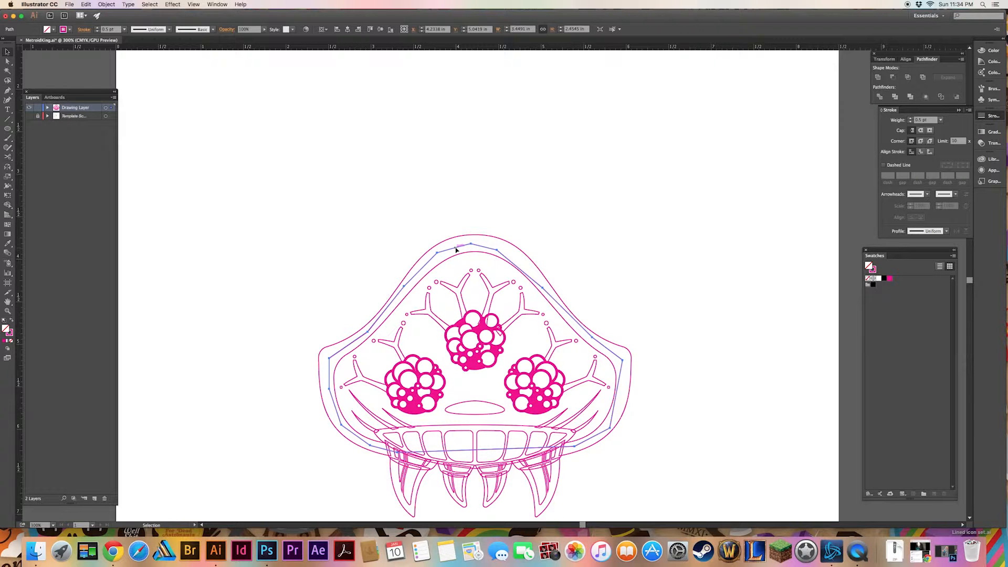
click(566, 443)
click(386, 443)
click(384, 454)
click(391, 456)
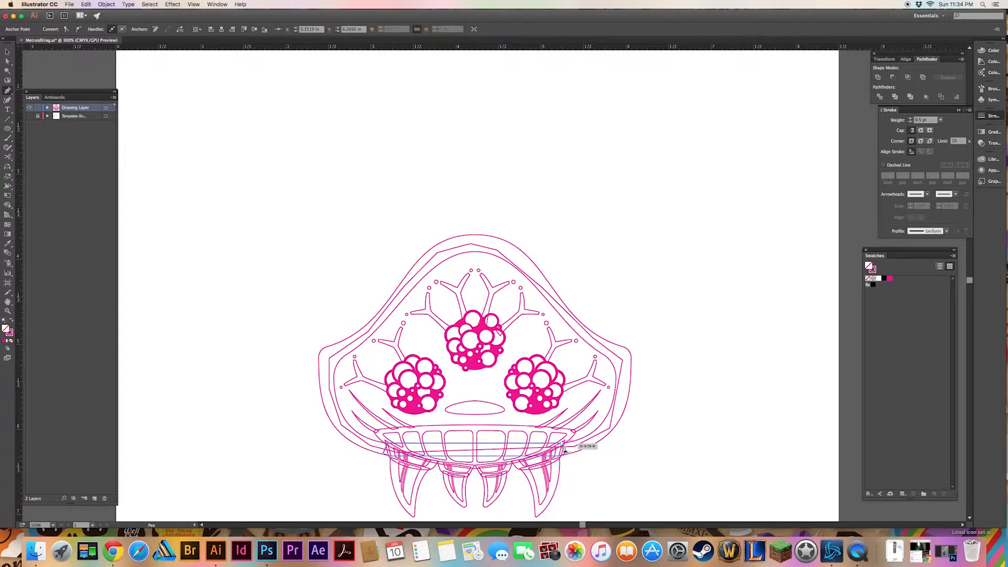
click(563, 445)
Remove the angular outline between the inner and outer head outlines
key(v)
click(665, 196)
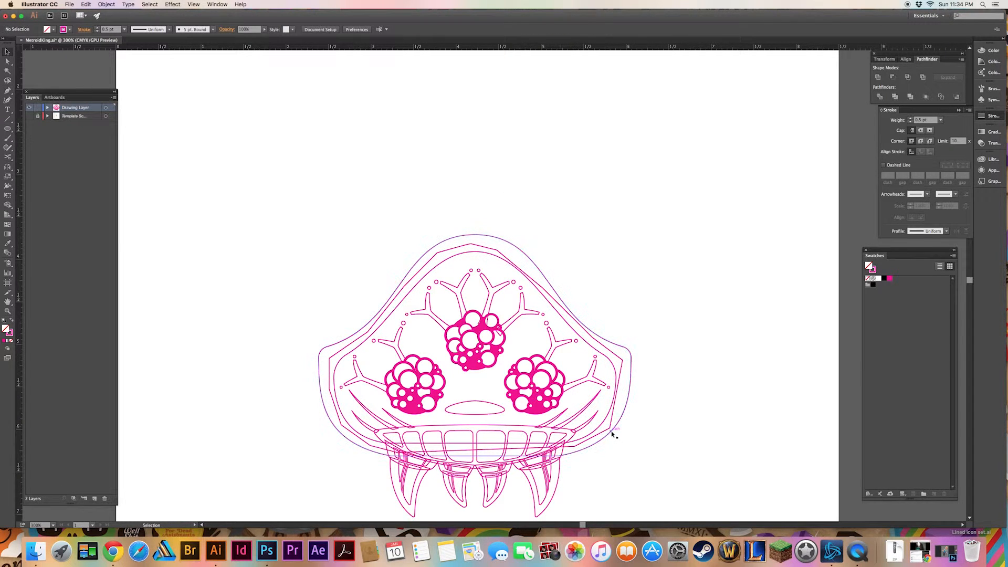
click(630, 348)
click(701, 342)
key(space)
drag(682, 340, 647, 269)
click(456, 230)
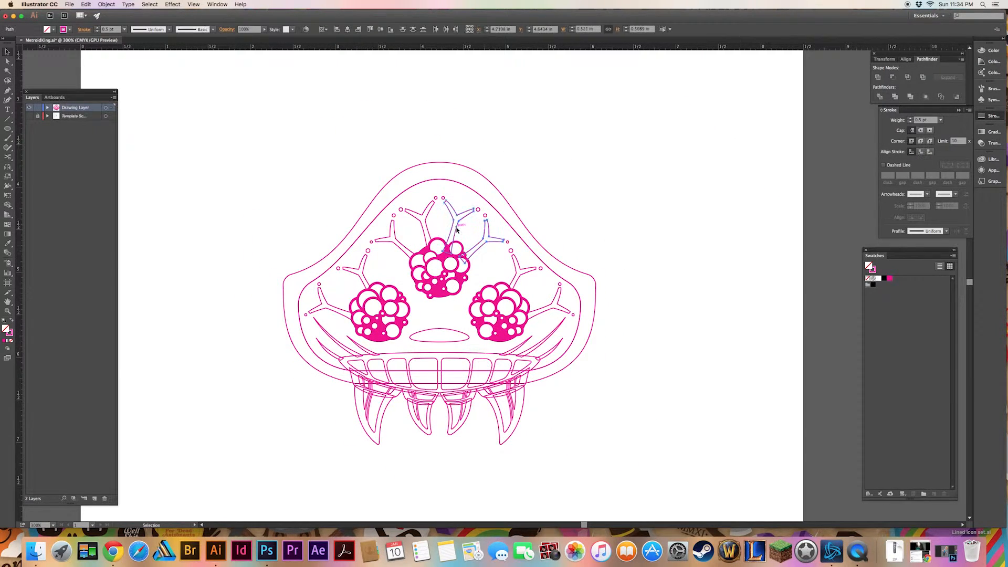
click(604, 196)
Scale all the creature artwork up proportionally to about 7.16 in wide and 6.47 in high
scroll(595, 189, up, 2)
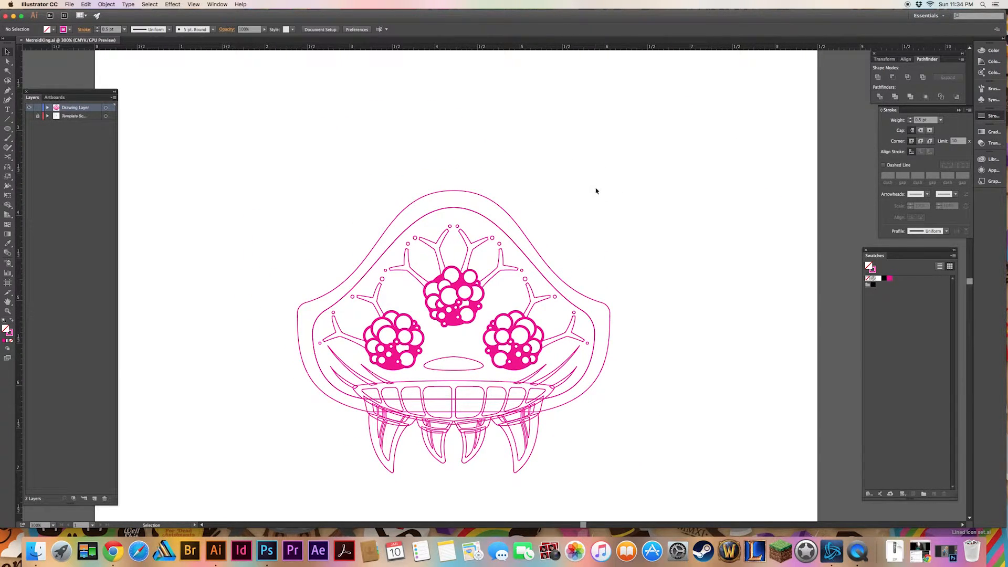
key(super+minus)
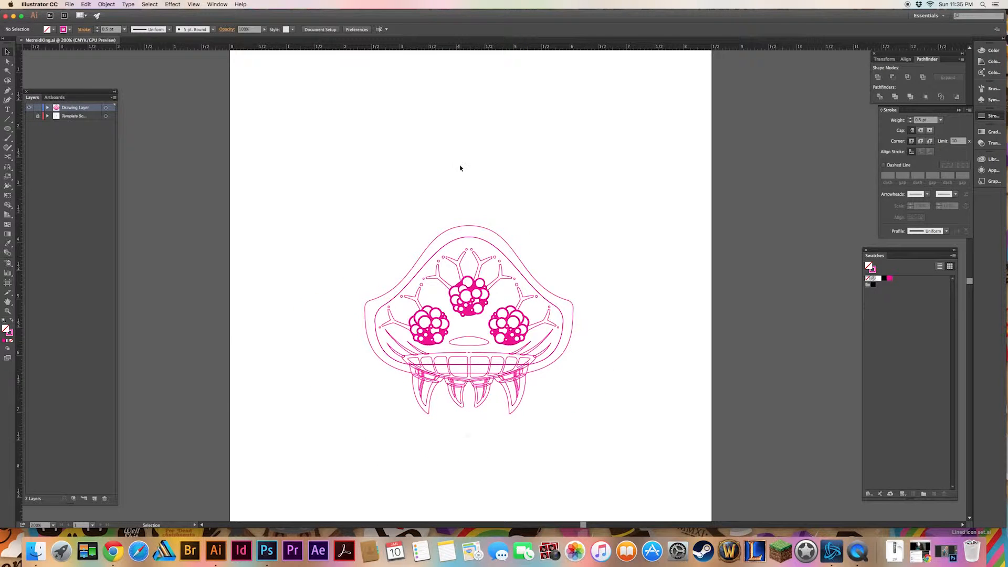
key(super+minus)
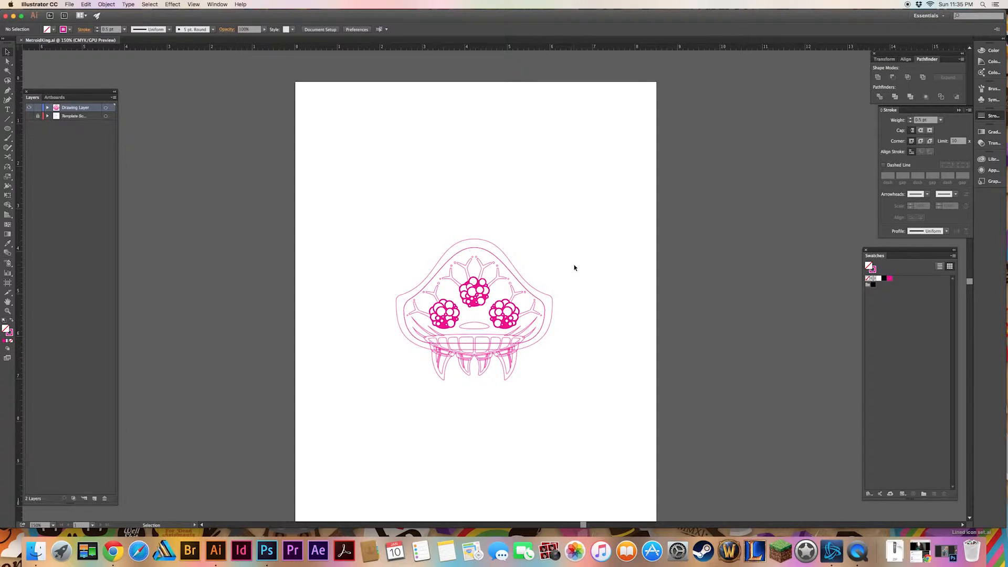
key(super+a)
key(e)
drag(558, 236, 626, 226)
drag(580, 375, 484, 379)
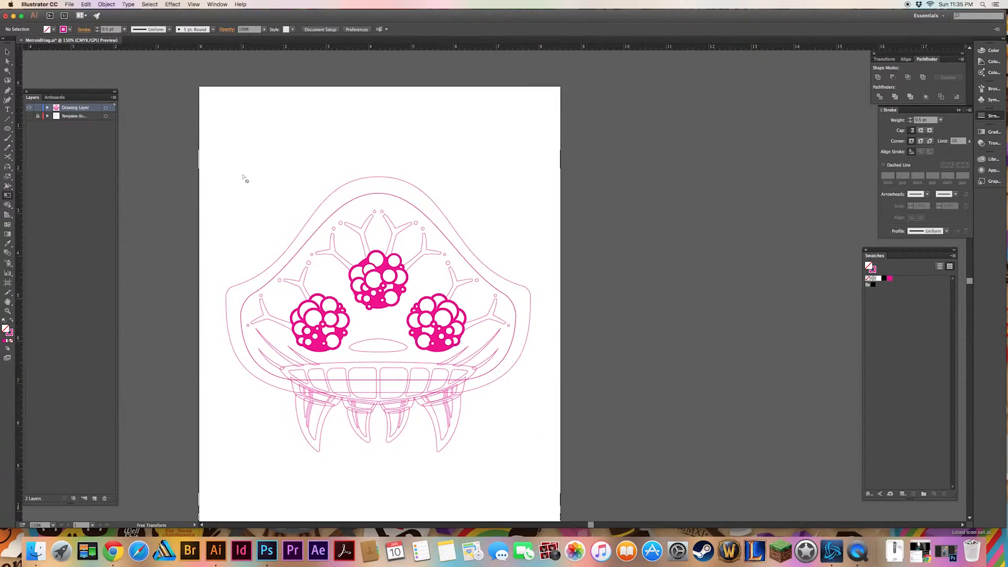
Group all the creature artwork and centre it horizontally and vertically on the artboard
key(v)
click(348, 30)
key(super+z)
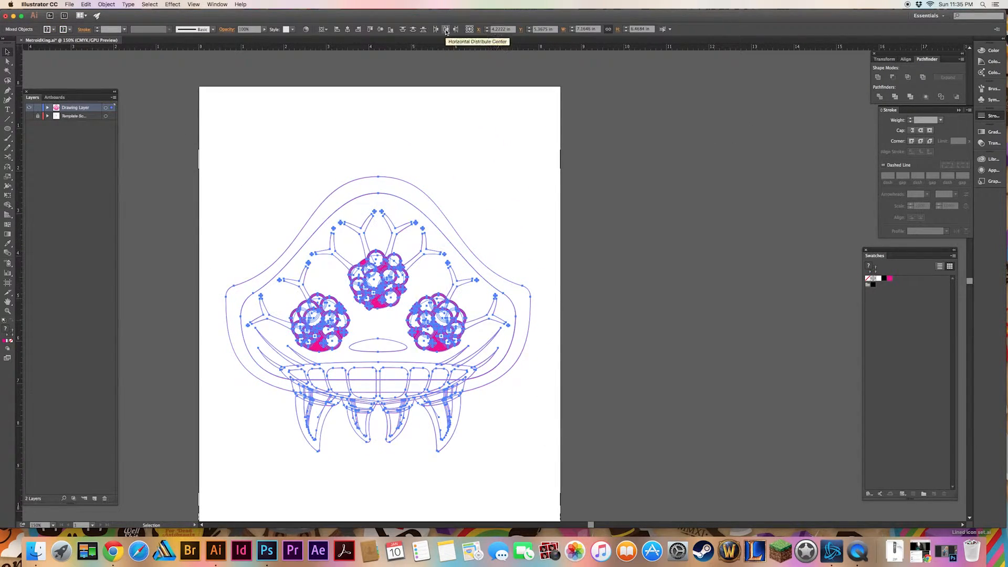
key(super+g)
click(378, 30)
click(348, 30)
click(441, 121)
drag(527, 481, 503, 407)
key(super+a)
click(475, 130)
drag(475, 130, 526, 178)
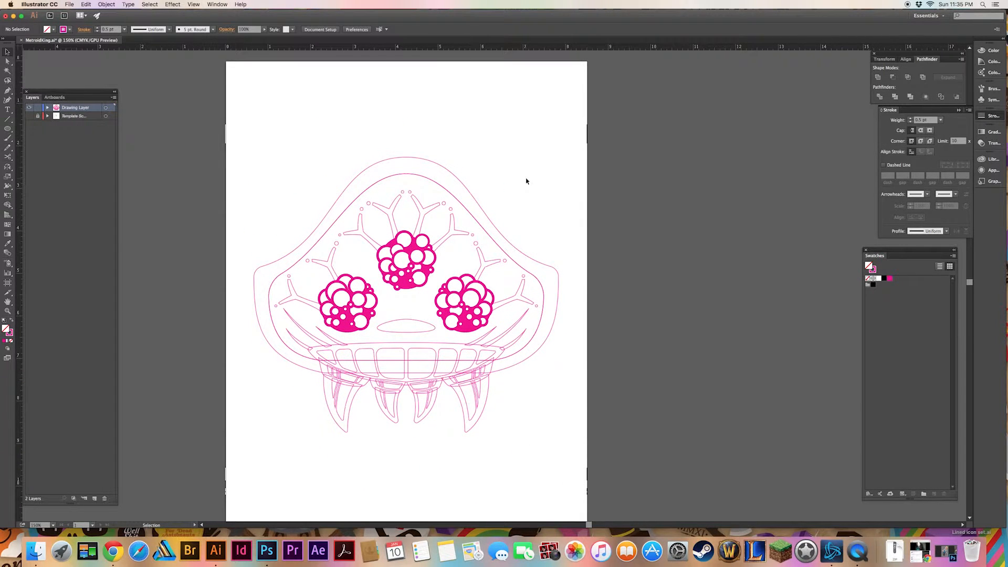
Show the template sketch instead of the Drawing Layer and add a new layer named Crown
click(29, 116)
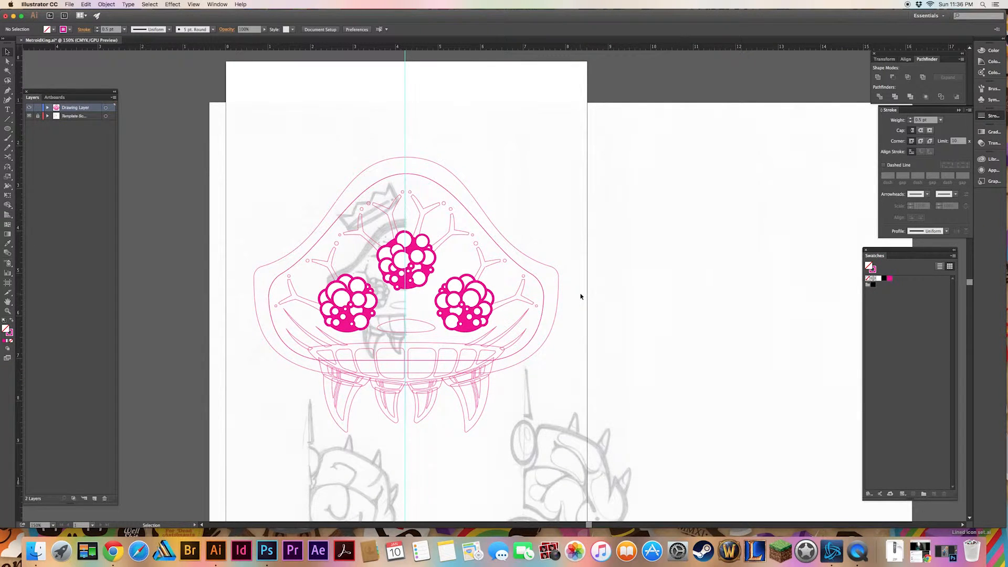
click(29, 108)
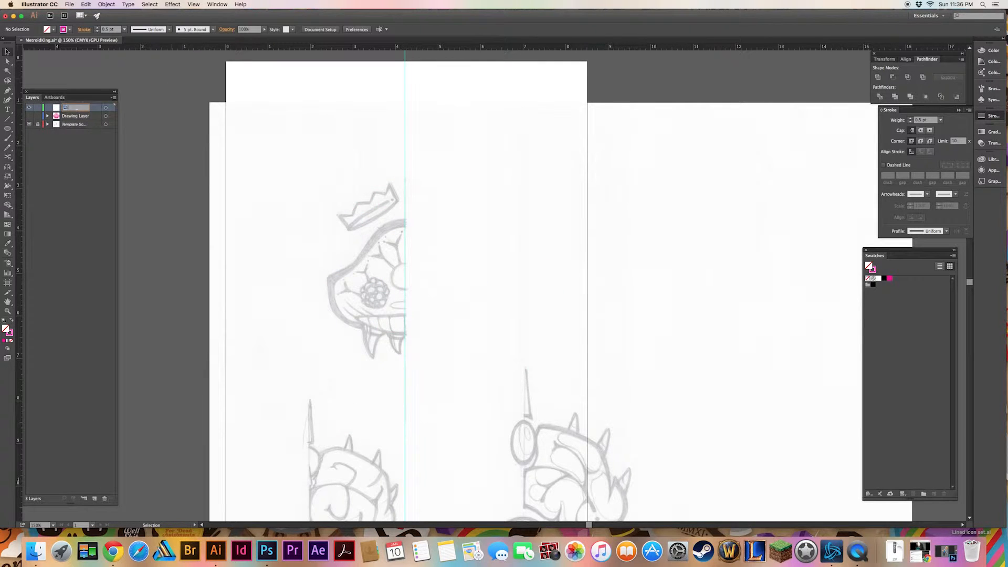
double_click(79, 108)
text(Crown)
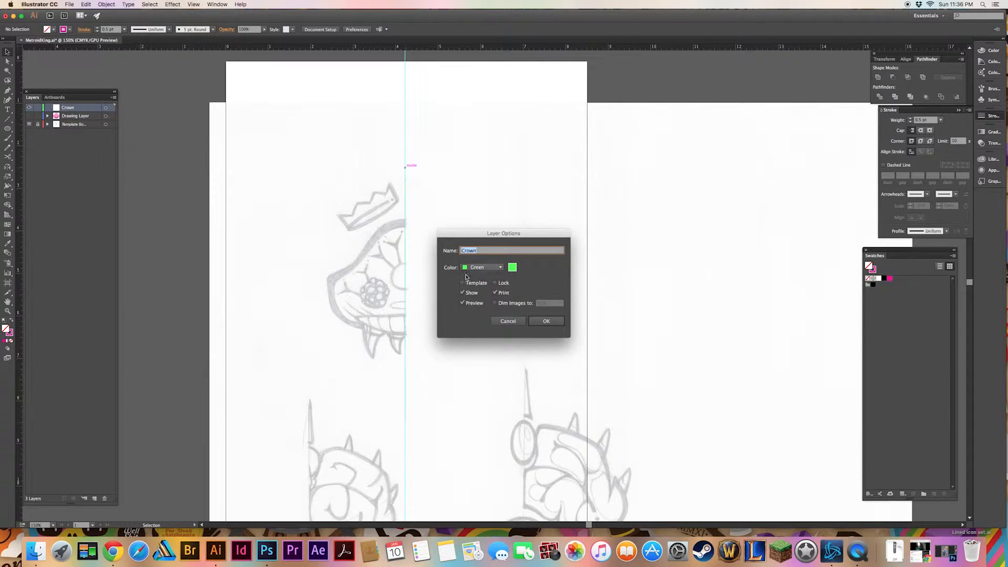
key(Return)
Trace the sketched crown's outer contour as a closed path with the Pen tool
key(super+equal)
key(super+equal)
key(super+equal)
key(super+equal)
drag(122, 57, 480, 317)
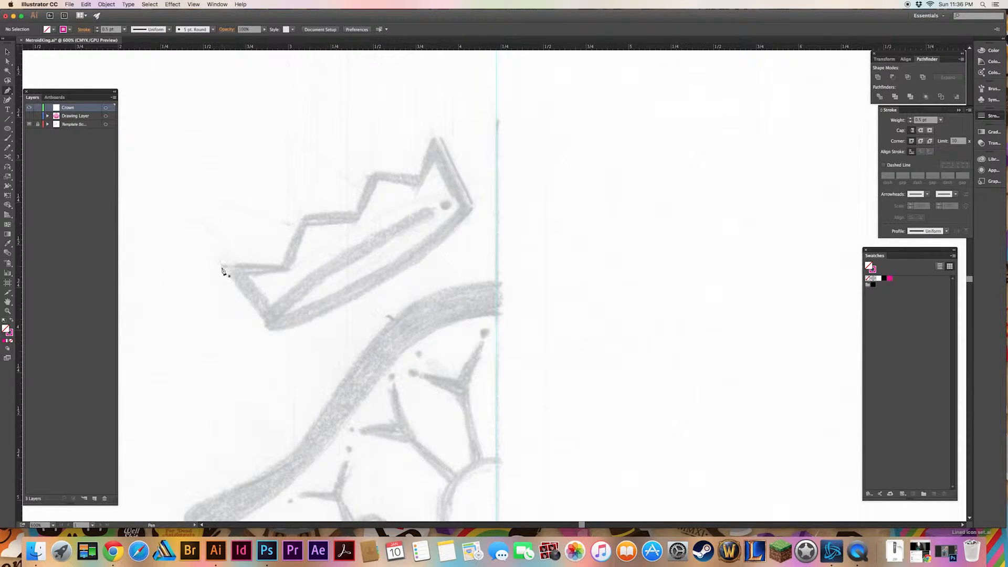
click(220, 267)
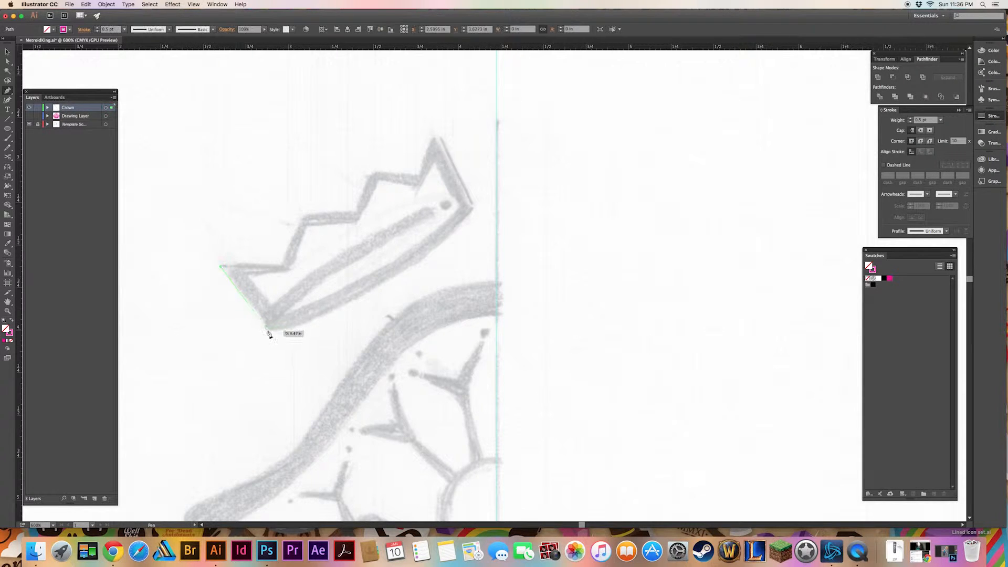
click(267, 329)
drag(500, 152, 499, 153)
click(438, 131)
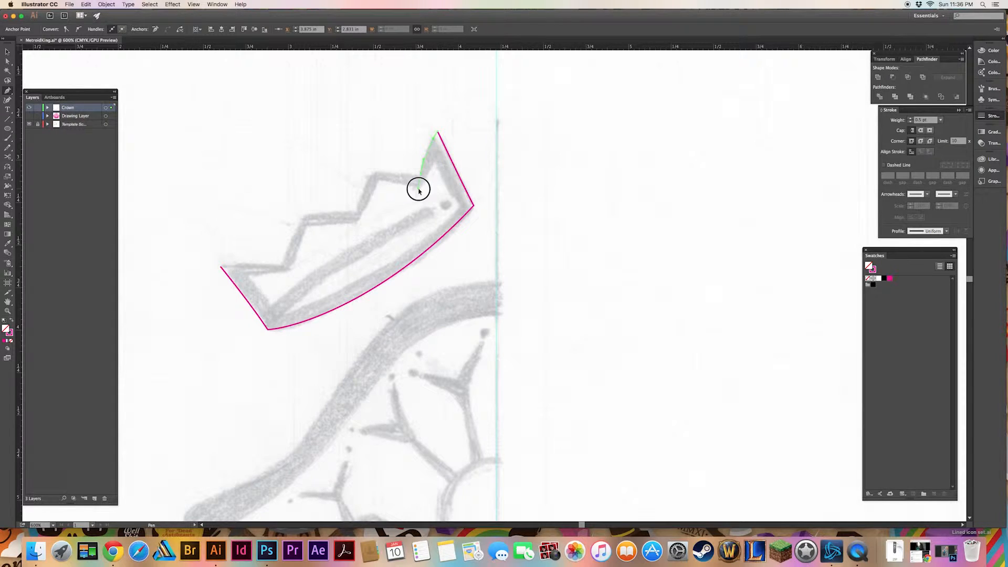
drag(399, 174, 373, 174)
click(356, 212)
click(303, 214)
click(284, 265)
super+click(245, 212)
Reposition the spike tips and notches along the crown's upper edge to even out the outline
key(a)
drag(304, 214, 350, 216)
drag(371, 171, 416, 178)
click(402, 144)
drag(437, 130, 435, 125)
click(393, 141)
drag(350, 217, 347, 220)
click(336, 153)
drag(366, 174, 362, 174)
click(340, 161)
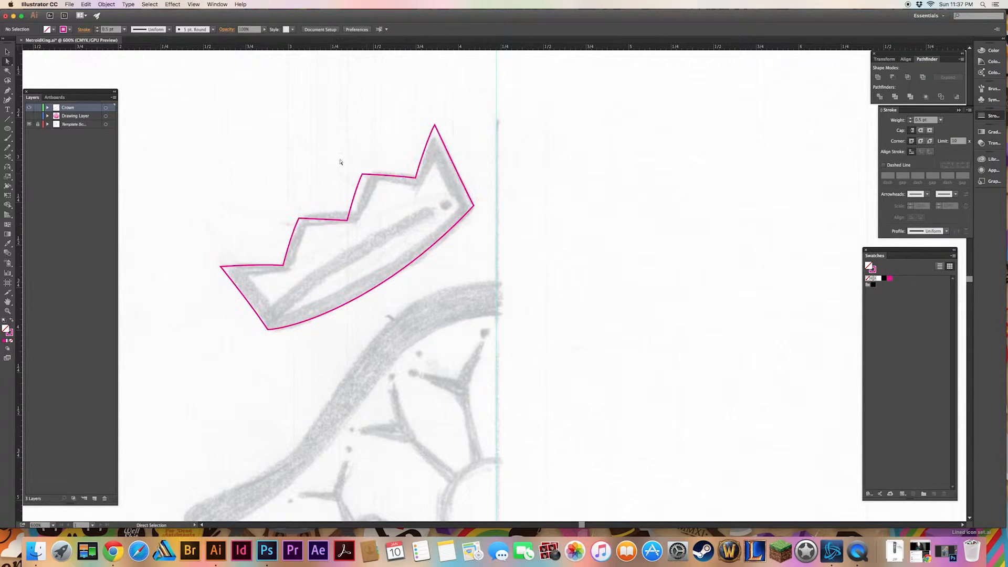
click(474, 208)
drag(478, 117, 517, 196)
click(420, 179)
drag(349, 225, 498, 210)
key(e)
key(super+z)
key(super+z)
key(super+z)
key(super+z)
Create an inward offset copy of the crown outline with Offset Path
click(416, 196)
key(v)
key(super+a)
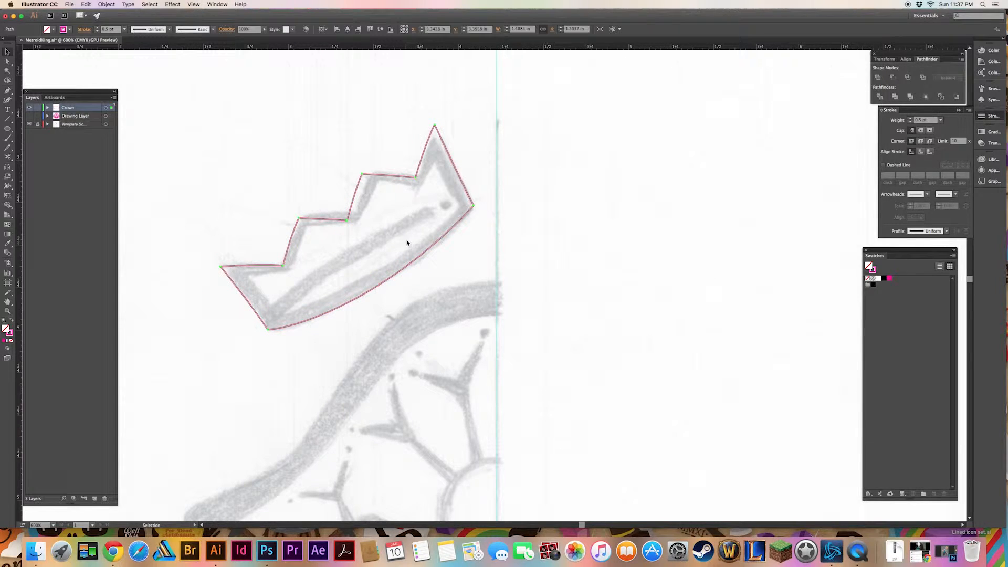
click(106, 4)
mouse_move(113, 151)
click(225, 179)
click(361, 449)
key(Return)
Move the inner crown outline's tip and corner anchors further inward and reshape its lower curve
key(a)
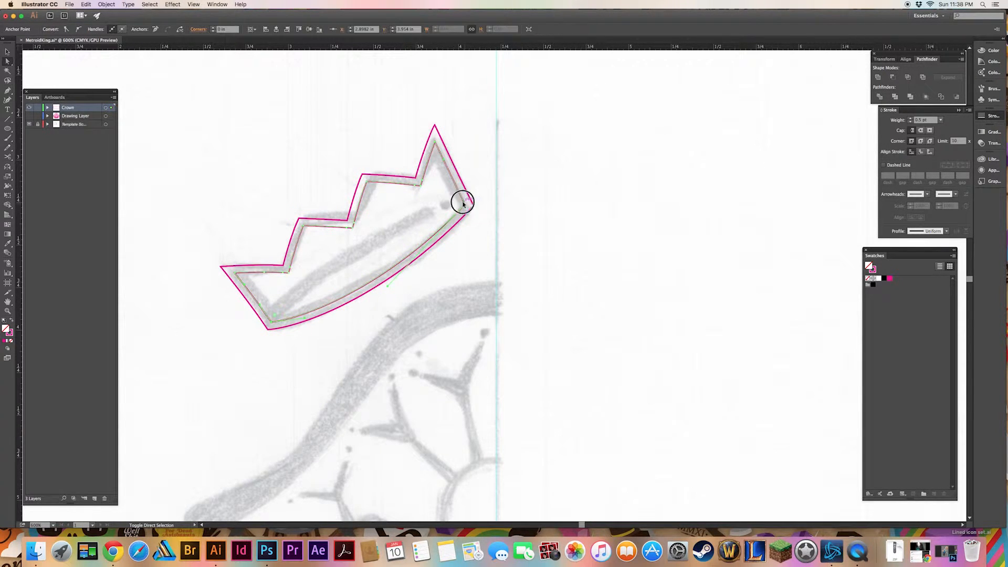
click(528, 193)
drag(434, 141, 430, 153)
drag(271, 323, 282, 313)
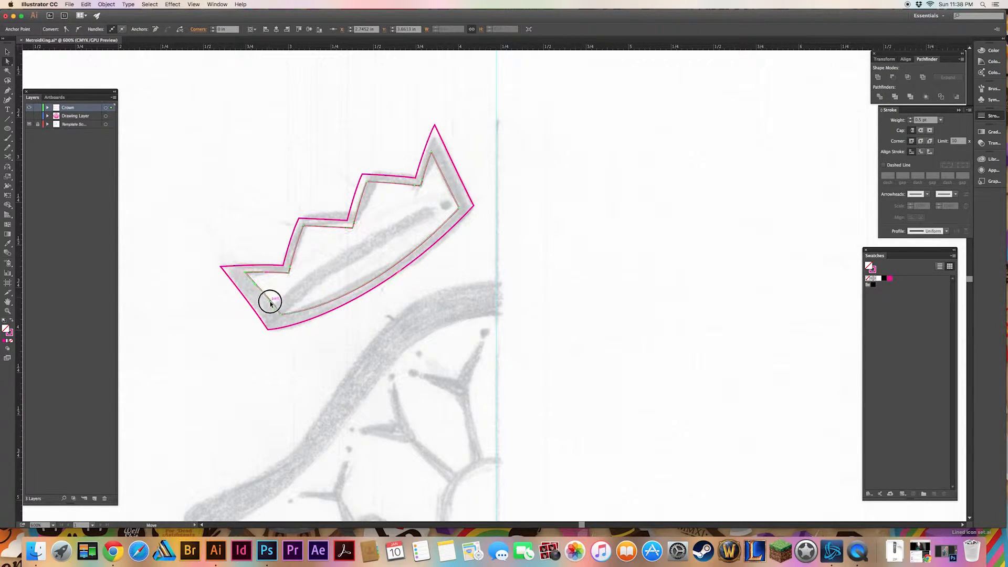
click(374, 277)
drag(381, 273, 388, 278)
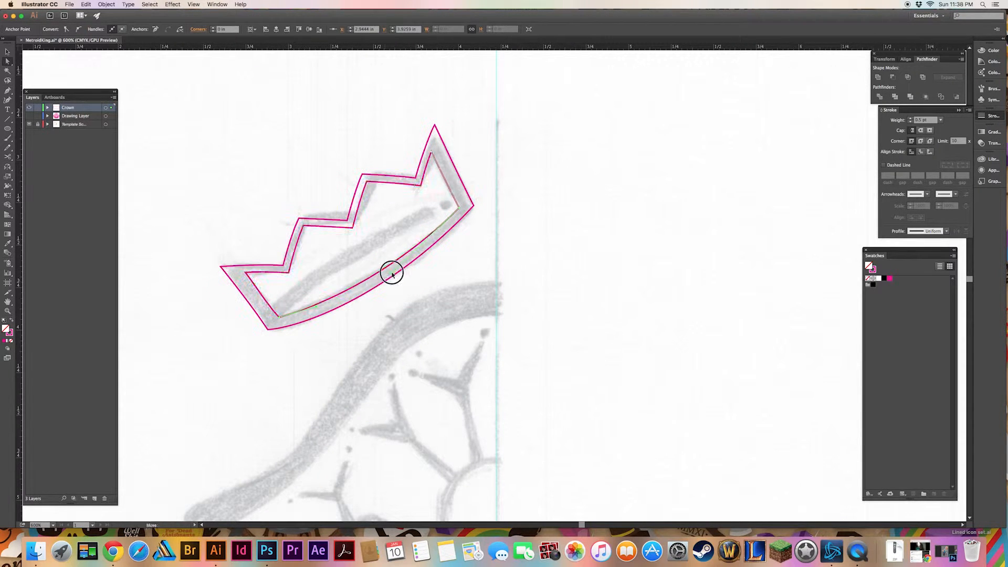
click(372, 255)
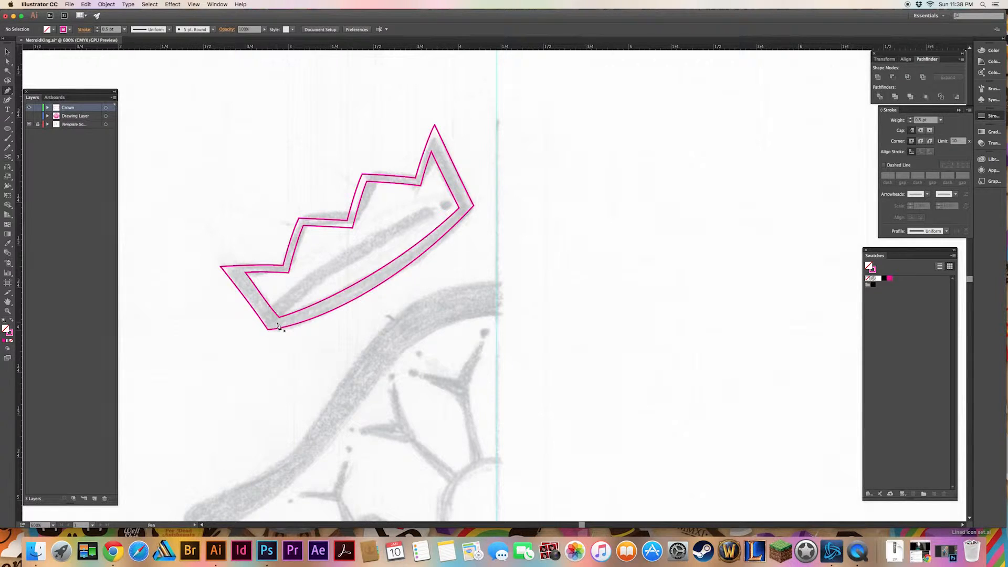
Draw a curved band with a rounded end over the sketched stripe inside the crown
drag(295, 303, 293, 302)
drag(427, 217, 495, 186)
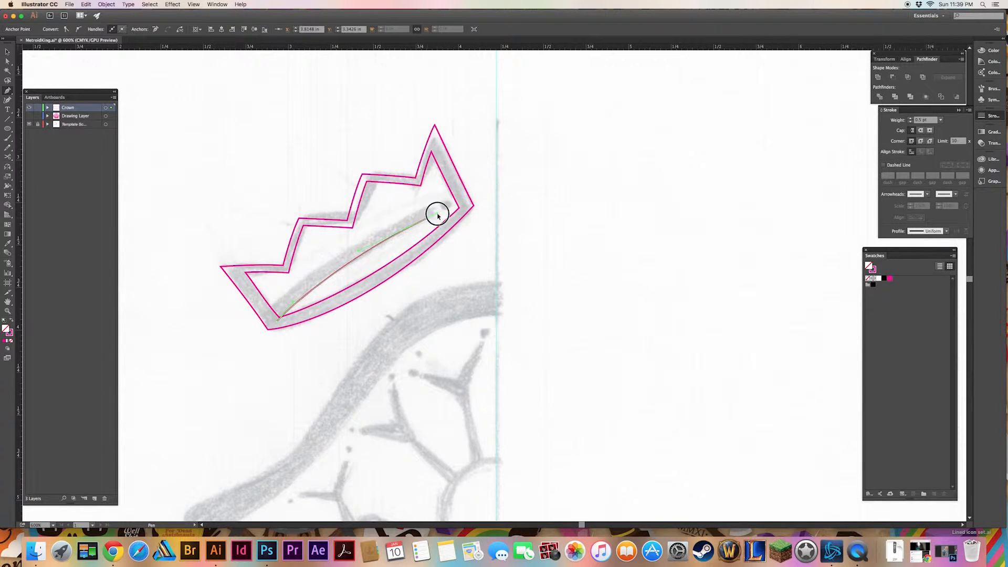
drag(268, 314, 270, 317)
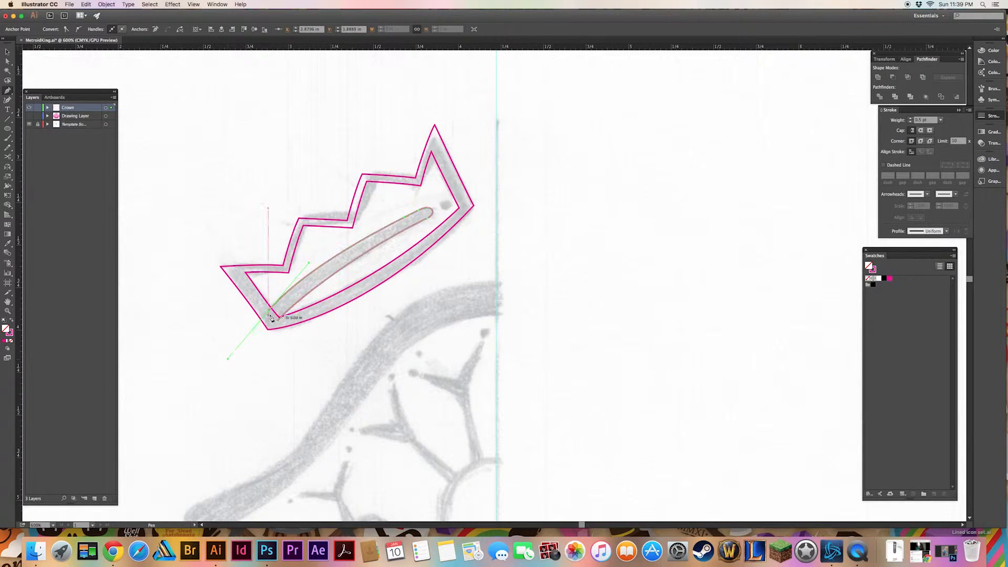
Cut the curved band out of the inner crown outline
key(v)
click(319, 304)
click(477, 314)
Refine the anchors at the rounded tip of the crown's inner band
key(a)
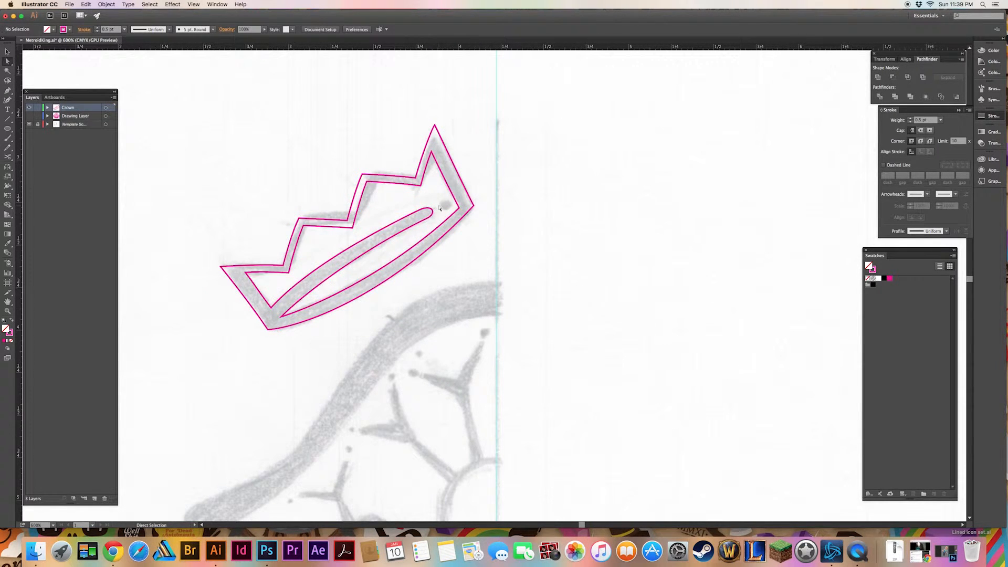
click(432, 218)
click(425, 216)
drag(426, 204, 429, 205)
drag(431, 214, 430, 215)
Round the sharp corners at the base of the band and the far end of the inner crown outline
click(272, 307)
drag(272, 300, 292, 311)
click(290, 336)
click(281, 316)
click(314, 336)
scroll(367, 262, up, 2)
click(465, 240)
drag(459, 239, 457, 239)
click(243, 127)
Draw a small circle past the band's rounded tip and trace a closed contour along the middle of the crown's border
key(l)
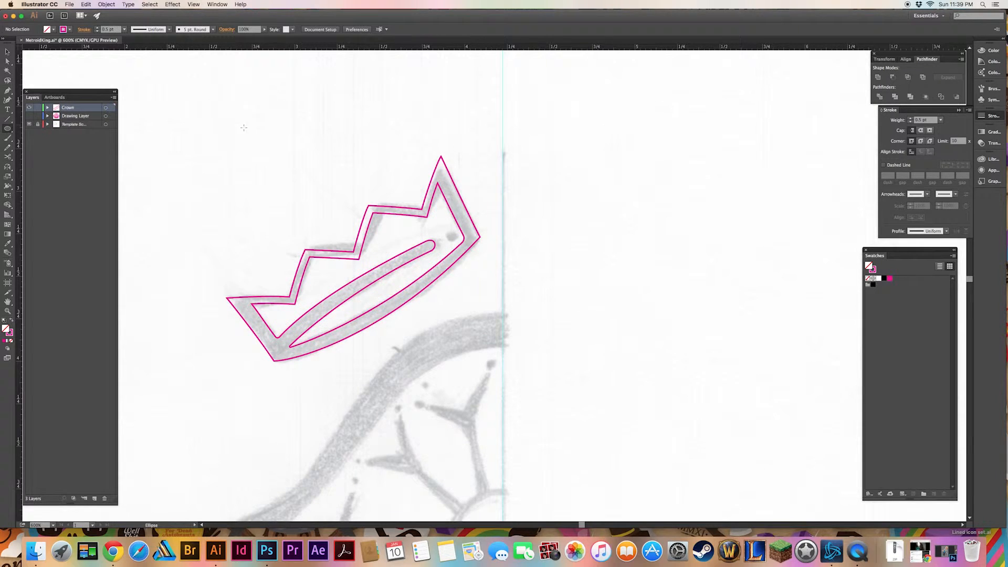
drag(444, 237, 445, 240)
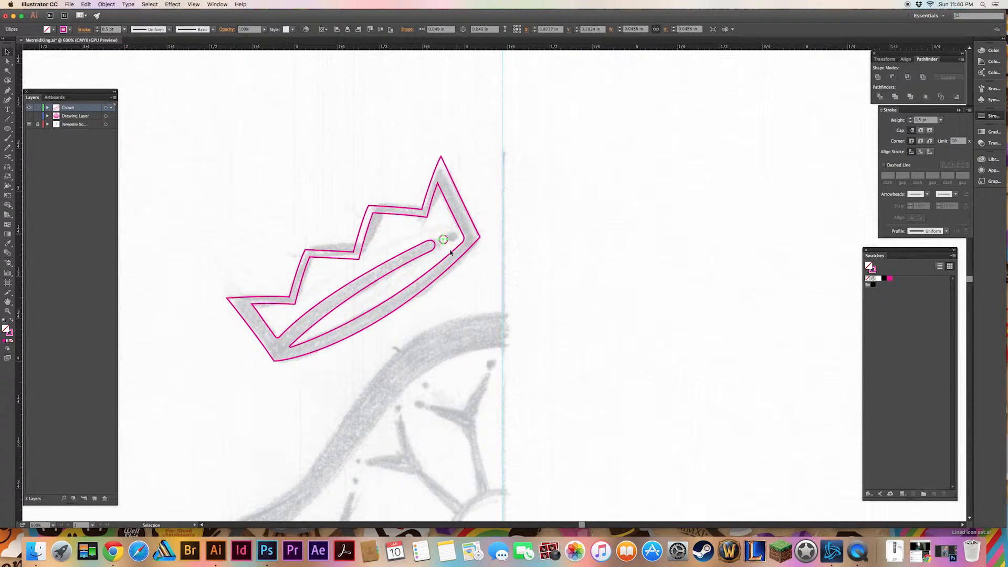
click(245, 302)
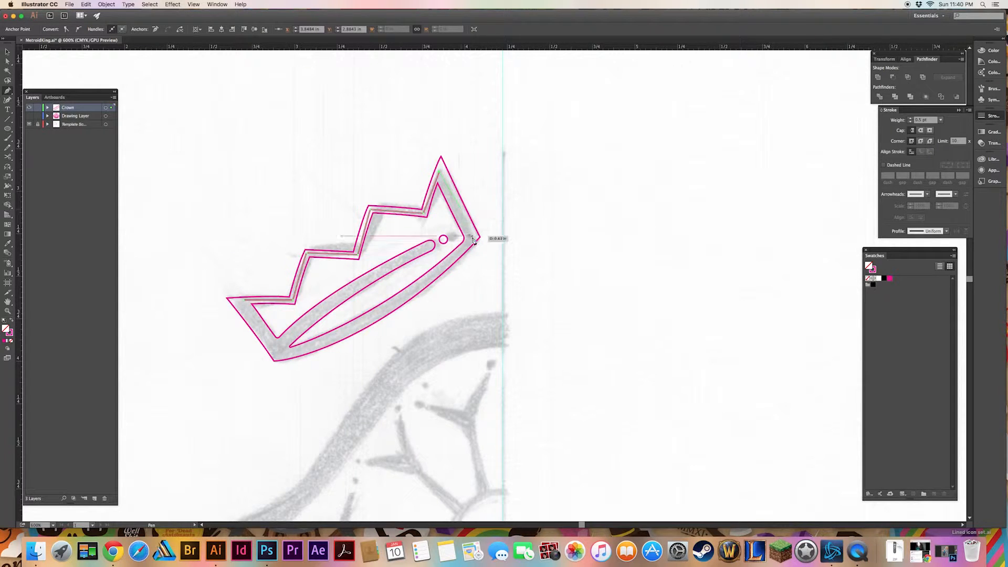
super+click(319, 344)
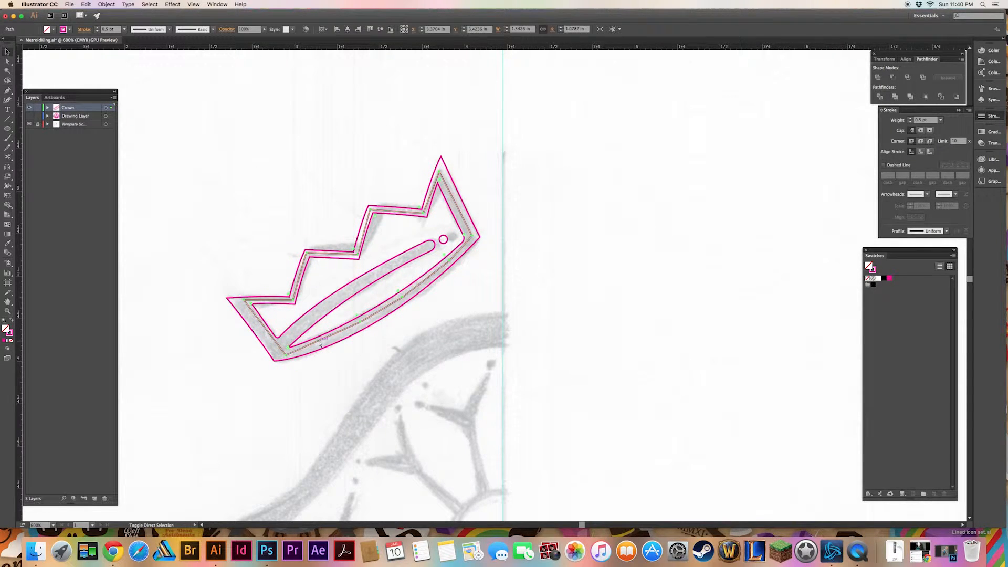
super+click(349, 259)
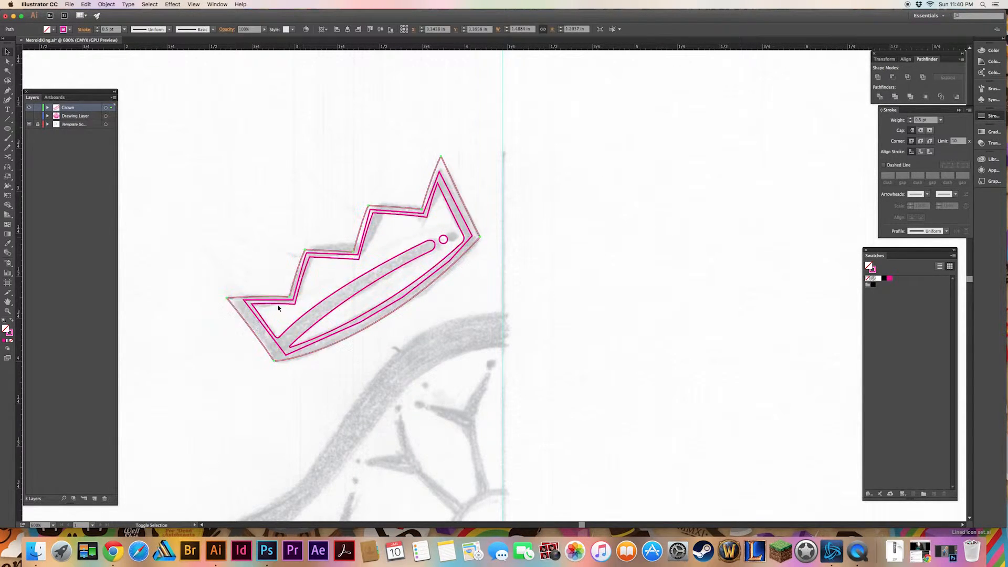
click(517, 117)
key(a)
click(447, 187)
key(Delete)
key(Delete)
key(v)
key(super+z)
key(super+z)
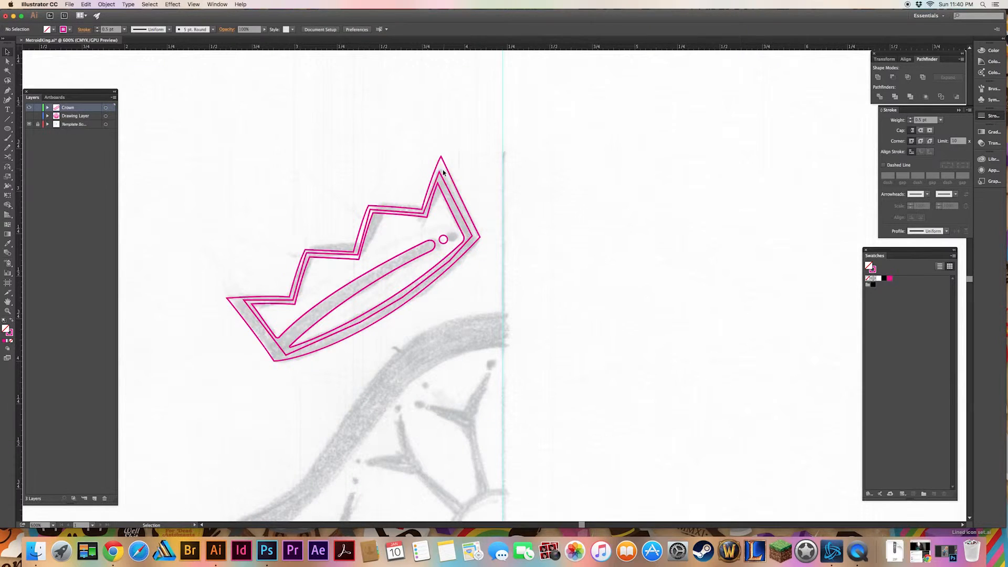
Try pulling the crown's outline pieces apart to test how the shapes are separated, and undo the moves
drag(447, 168, 588, 169)
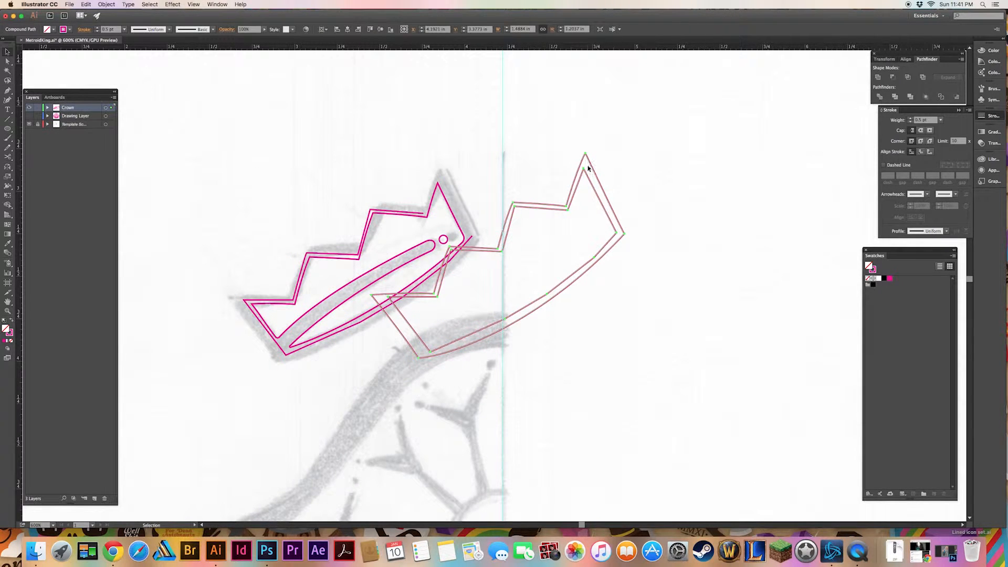
key(super+z)
click(568, 169)
drag(489, 194, 724, 156)
drag(465, 237, 575, 160)
key(super+z)
key(super+z)
key(super+z)
click(485, 163)
key(super+z)
click(505, 185)
key(super+a)
click(505, 185)
click(457, 206)
key(Delete)
key(super+z)
click(513, 178)
click(457, 207)
click(243, 175)
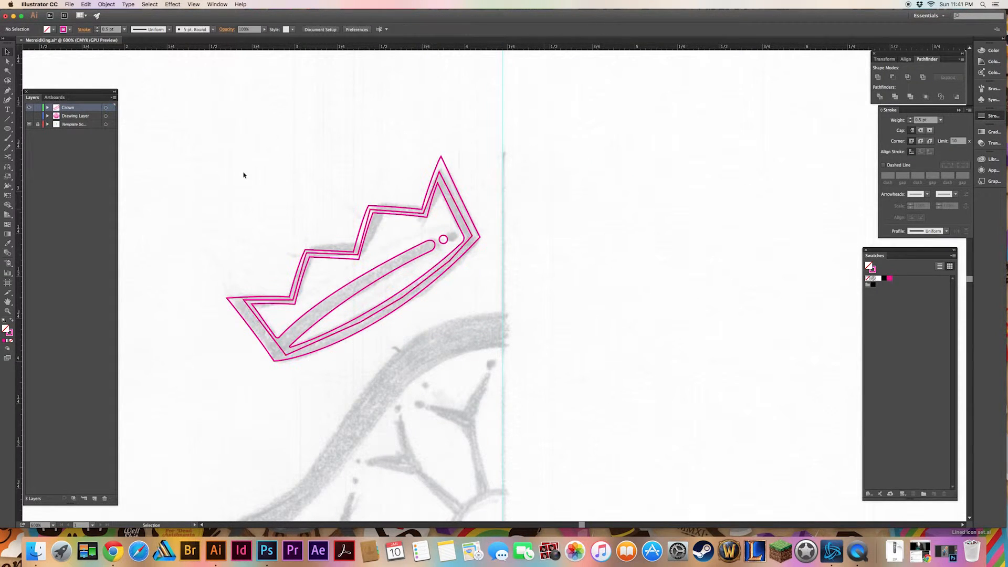
Show the Drawing Layer, then enlarge the crown and place it above the upper left of the head
click(436, 302)
click(29, 116)
key(super+minus)
key(super+minus)
key(super+minus)
mouse_move(465, 293)
mouse_down()
mouse_move(499, 385)
mouse_move(497, 272)
mouse_up()
key(e)
drag(437, 289, 353, 357)
drag(445, 334, 432, 323)
key(v)
click(493, 310)
Hide the scanned template sketch behind the traced head and crown
scroll(493, 309, down, 5)
scroll(493, 309, right, 4)
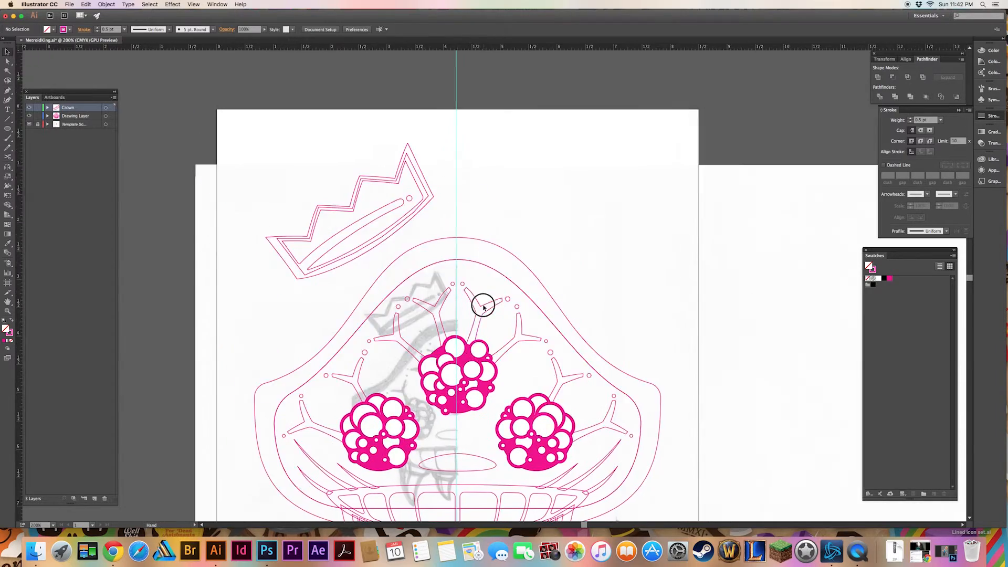
key(super+shift+w)
click(304, 212)
click(464, 156)
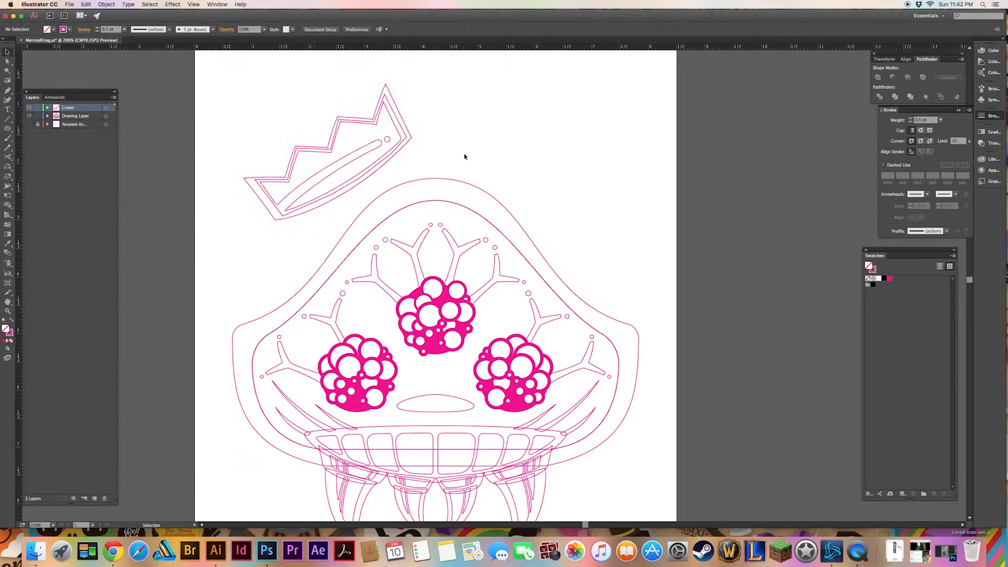
drag(453, 164, 451, 145)
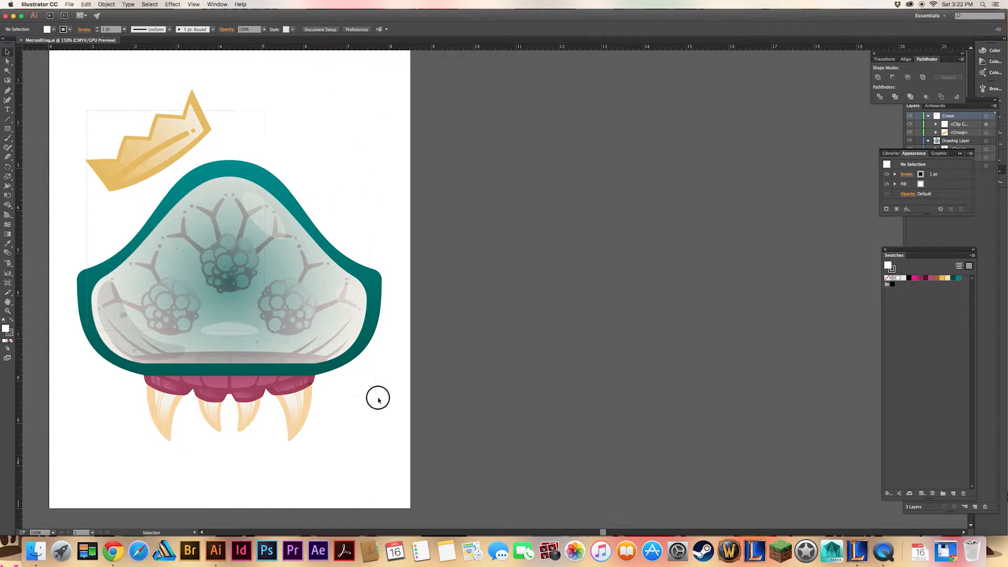
Pull the layer list out beside the artboard, then lock and hide the clip group on the Crown layer
key(super+a)
drag(912, 105, 553, 85)
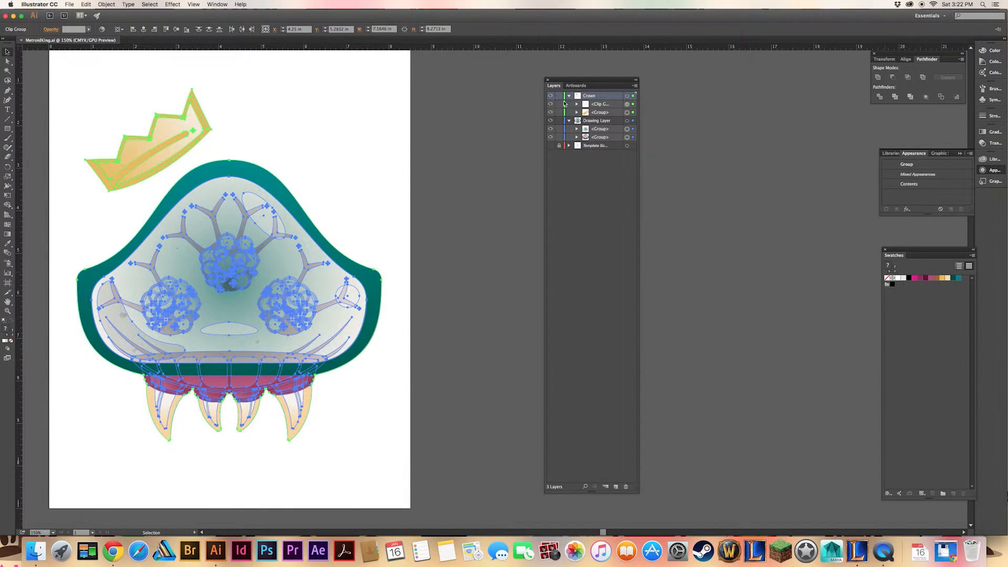
click(559, 121)
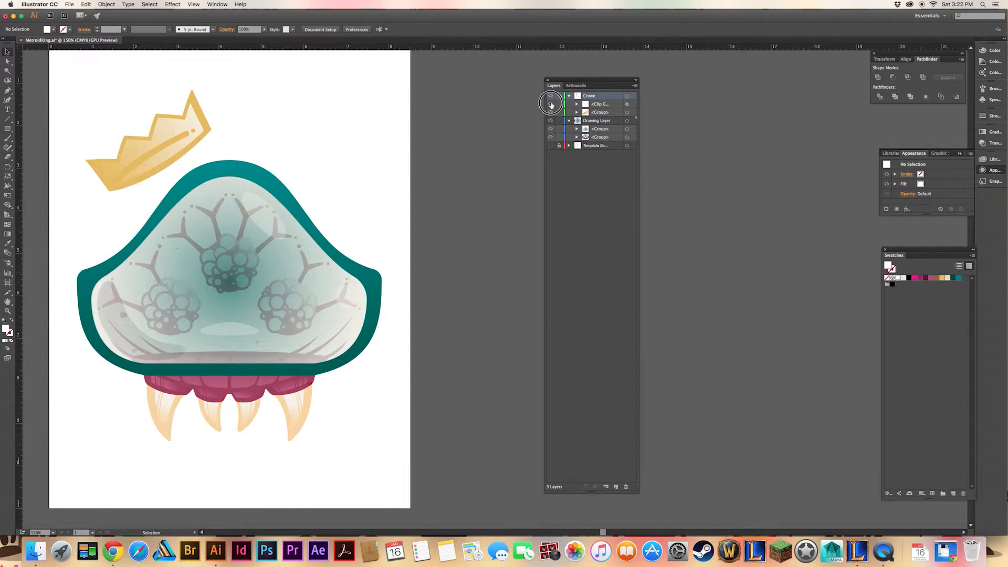
click(553, 106)
Give all the artwork a 0.25 pt magenta stroke, try removing its fills, and undo the fill removal
key(super+a)
click(112, 30)
text(.25)
key(Return)
click(48, 30)
click(6, 43)
click(255, 120)
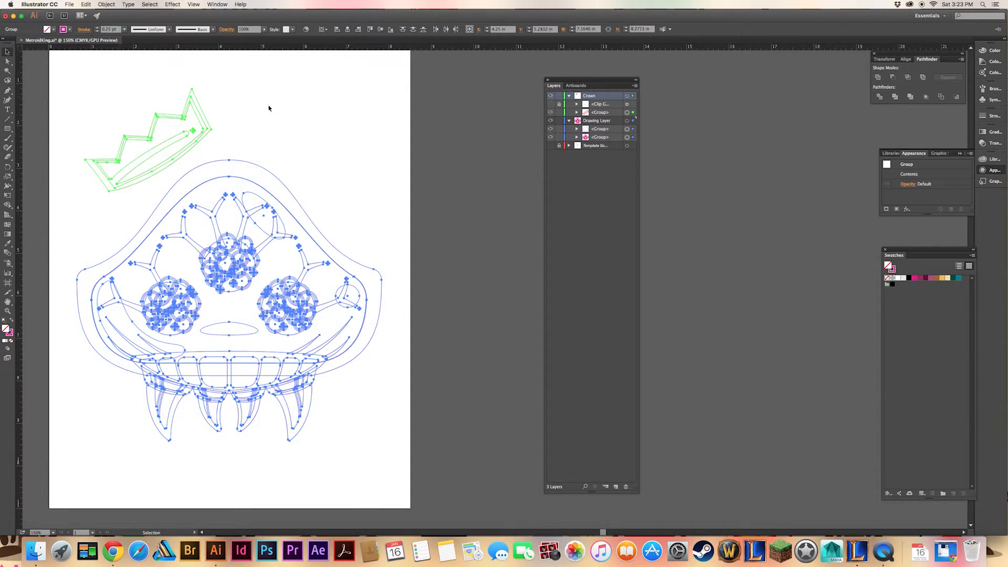
click(255, 120)
key(super+z)
Add the colours used in the artwork to the swatches and delete all unused swatches
click(85, 4)
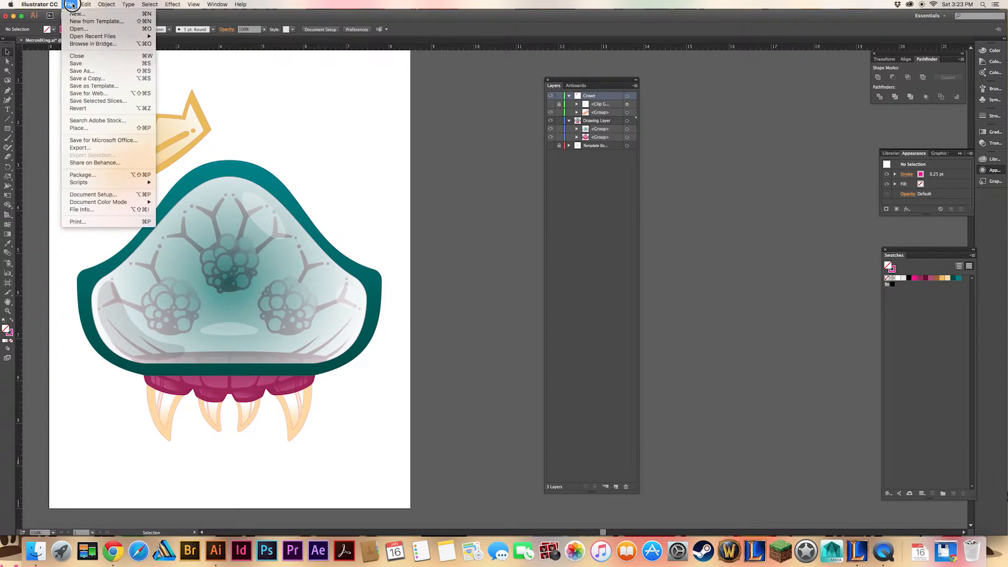
click(972, 255)
click(923, 314)
click(973, 256)
click(920, 306)
click(963, 493)
key(Return)
Reorder the colour swatches and create a colour group named Gradients
drag(947, 289, 907, 278)
drag(952, 278, 923, 278)
mouse_move(942, 278)
mouse_down()
mouse_move(955, 279)
mouse_move(901, 279)
mouse_move(954, 278)
mouse_up()
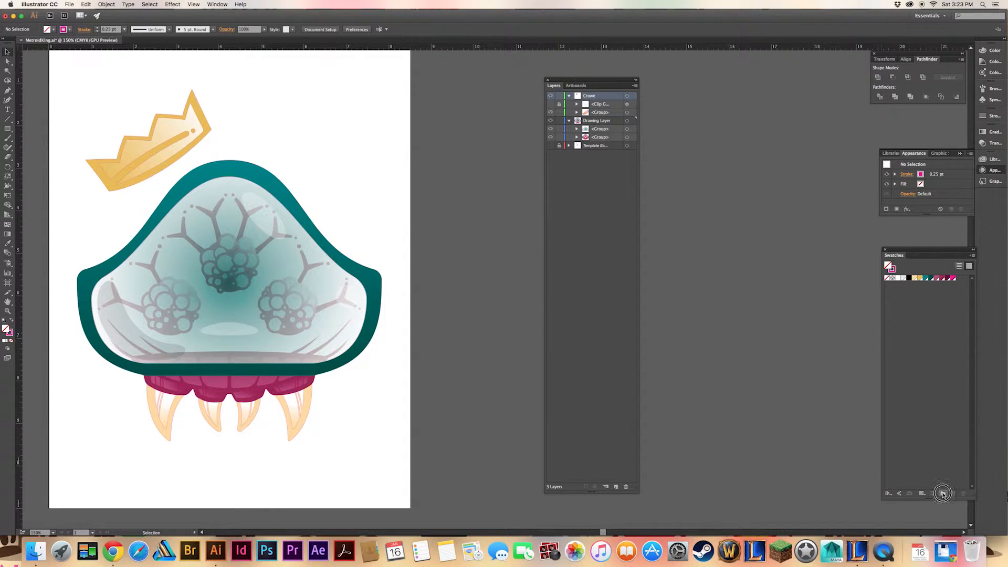
click(942, 493)
text(Gradients)
click(547, 296)
Select the whole head and crown artwork and set its fill to none
drag(340, 438, 340, 439)
click(94, 115)
drag(95, 115, 381, 428)
click(52, 30)
click(5, 45)
click(281, 94)
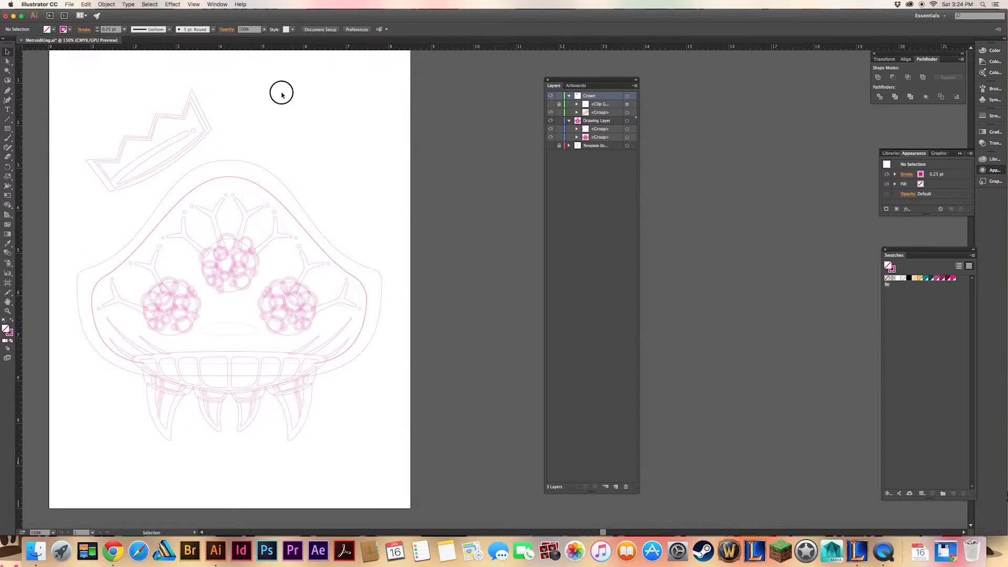
Expand both groups of the Drawing Layer in the layer list and lengthen the list to show their paths
click(309, 216)
click(376, 196)
click(576, 137)
click(576, 129)
mouse_move(634, 118)
mouse_down()
mouse_move(654, 470)
mouse_move(623, 171)
mouse_move(627, 107)
mouse_up()
drag(623, 491, 623, 555)
drag(604, 80, 562, 51)
click(265, 170)
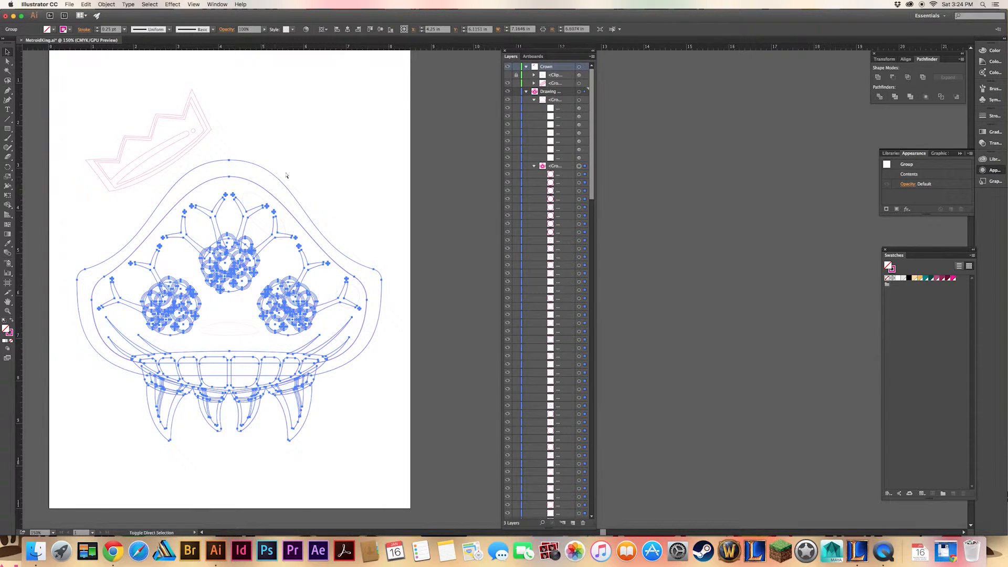
click(606, 419)
Isolate the head's outer border and fill it with the dark teal swatch
double_click(294, 197)
click(46, 29)
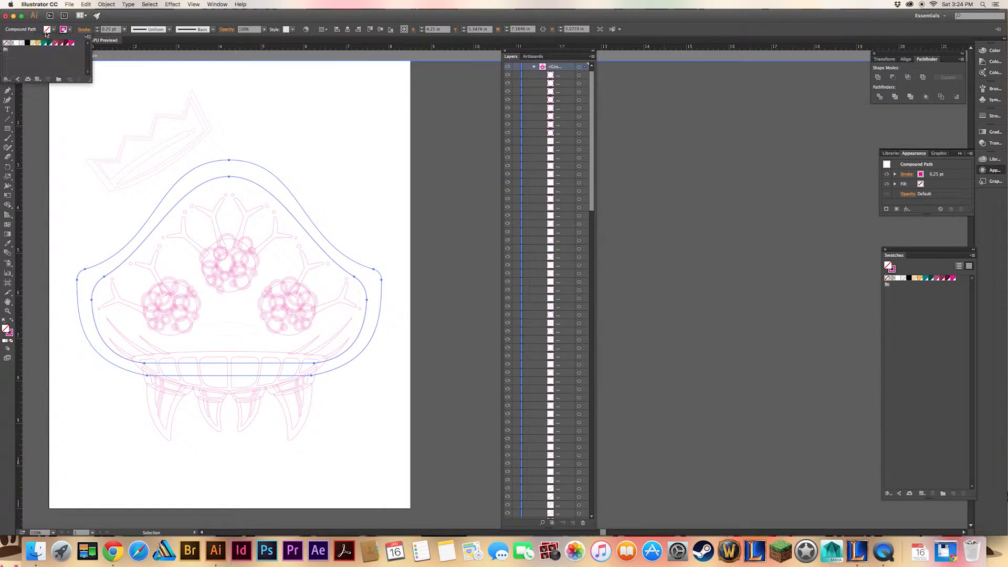
click(49, 44)
double_click(331, 140)
Fill the crown's border and the small dot beside its band with the gold swatch
double_click(210, 131)
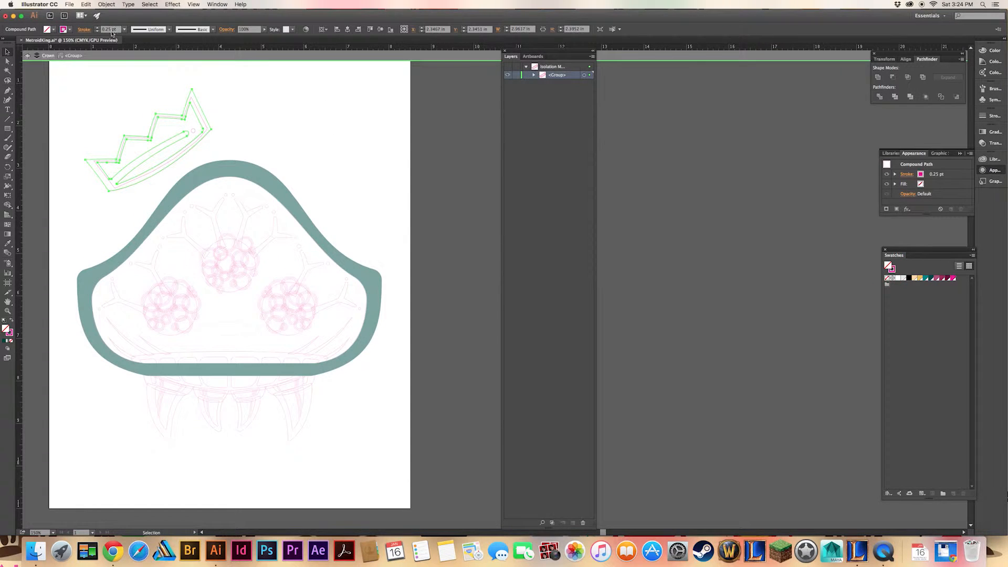
click(920, 278)
click(226, 126)
double_click(193, 131)
click(919, 279)
double_click(276, 166)
Fill the crown's inner backing shape with the pale peach swatch and set its stroke to none
click(205, 122)
double_click(210, 109)
double_click(187, 105)
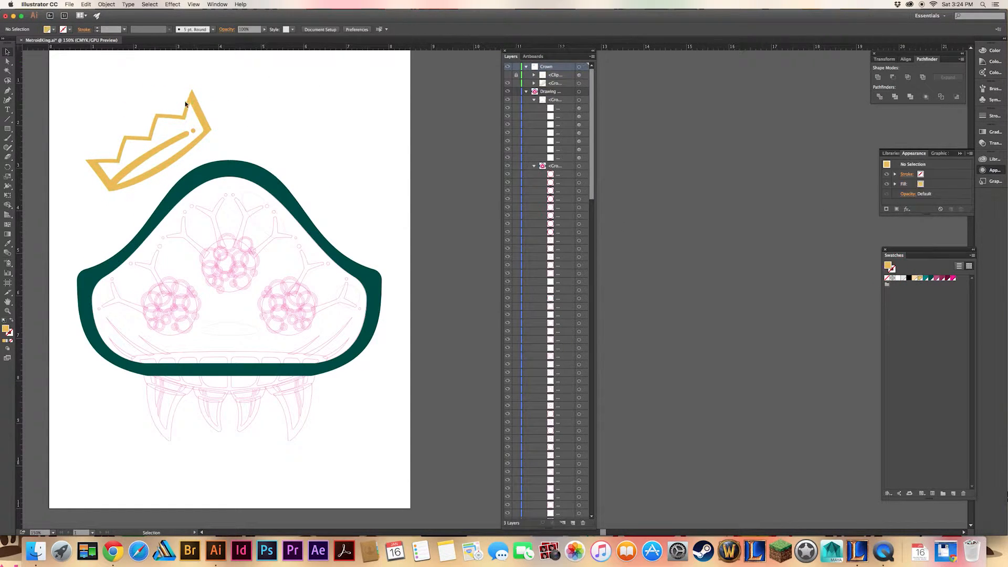
click(534, 83)
click(578, 108)
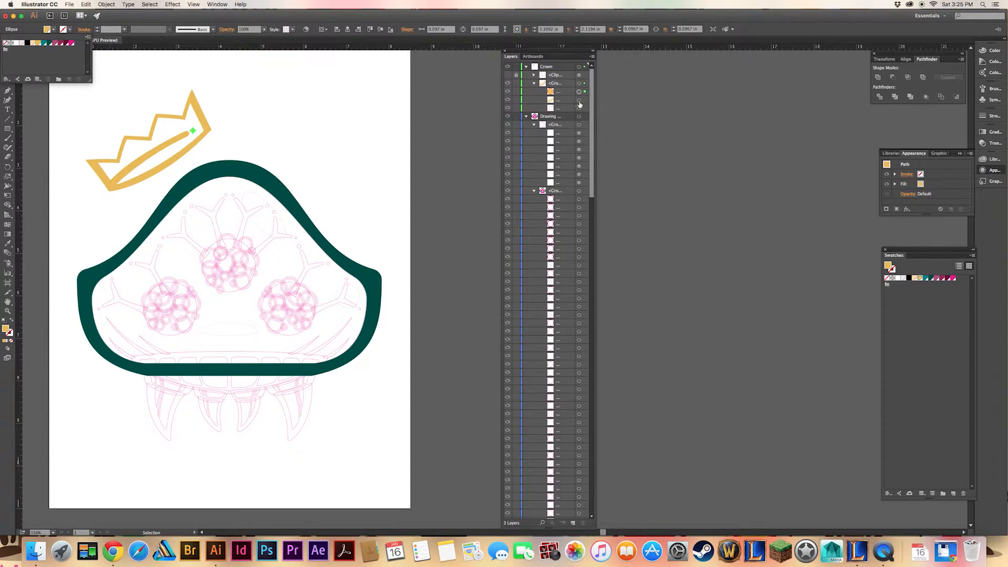
click(53, 29)
click(32, 43)
click(69, 29)
click(6, 43)
click(263, 94)
Fill the two fangs on the right half of the mouth with the pale peach swatch
scroll(315, 414, down, 2)
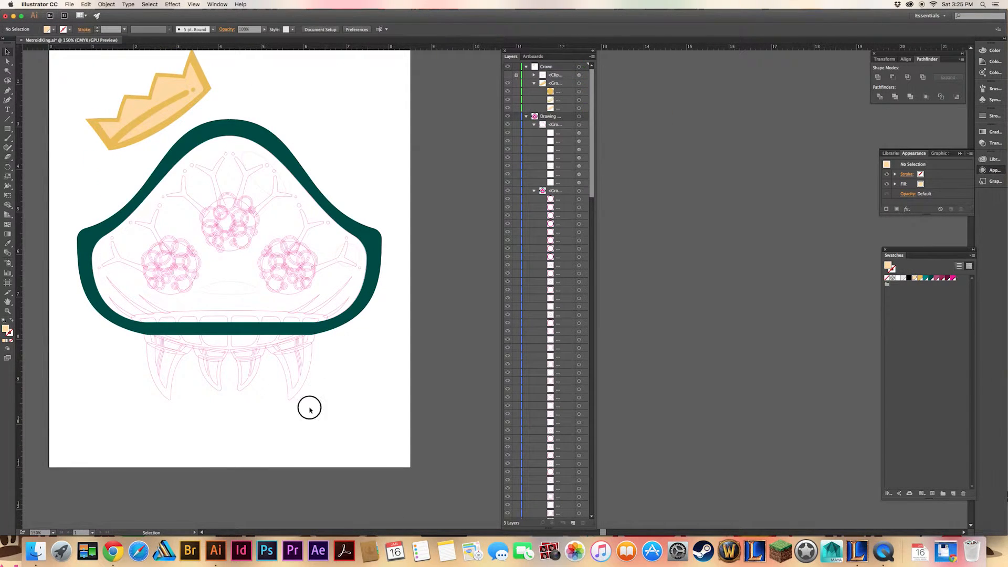
double_click(294, 398)
double_click(297, 393)
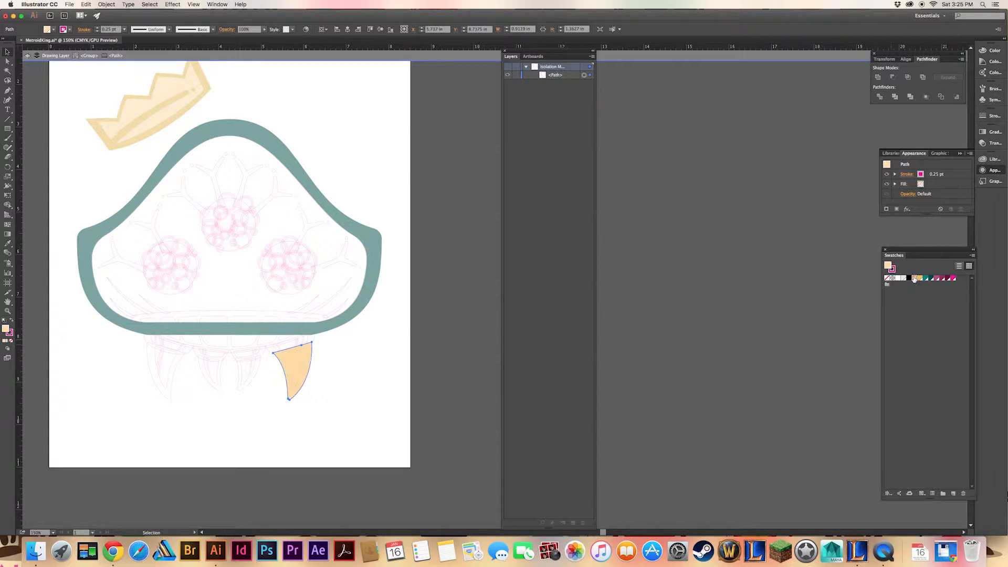
click(914, 278)
double_click(245, 393)
double_click(246, 388)
double_click(250, 387)
click(914, 278)
Fill the two fangs on the left half of the mouth with the pale peach swatch
double_click(219, 391)
double_click(219, 389)
double_click(218, 390)
click(914, 279)
double_click(247, 413)
double_click(168, 400)
double_click(169, 399)
click(914, 278)
double_click(209, 418)
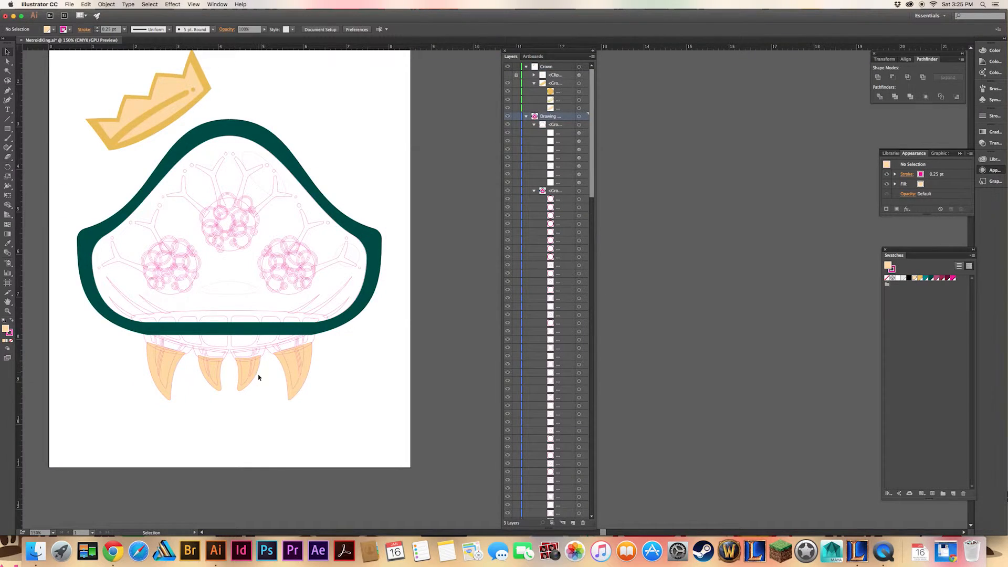
Select everything on the Drawing Layer and ungroup it into separate paths
key(super+equal)
key(super+equal)
drag(160, 466, 448, 304)
double_click(381, 324)
double_click(381, 324)
click(682, 330)
double_click(403, 344)
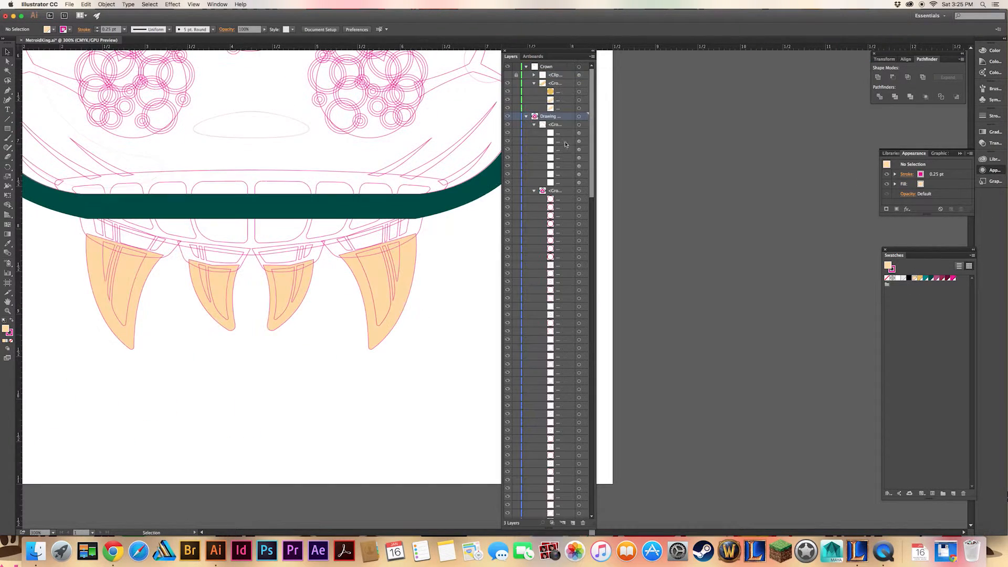
click(579, 117)
key(super+shift+g)
click(472, 275)
Set the stroke of the four pale peach fangs to none
click(388, 310)
click(389, 351)
click(385, 324)
shift+click(281, 318)
drag(229, 323, 222, 323)
key(super+z)
Fill the inner highlight shapes of the four fangs with the white swatch and set their stroke to none
click(209, 293)
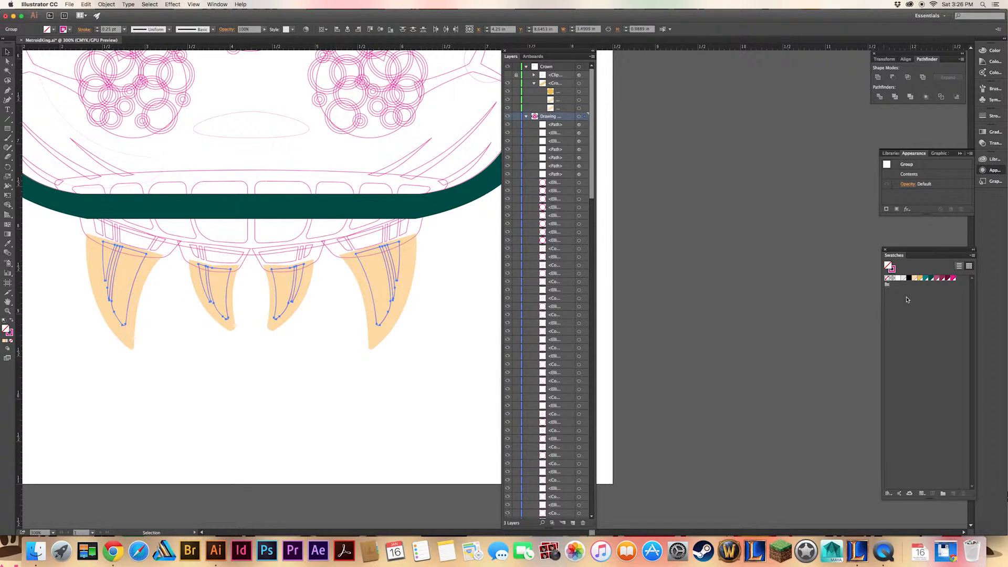
click(898, 278)
click(298, 382)
click(381, 318)
shift+click(277, 294)
shift+click(220, 300)
shift+click(124, 301)
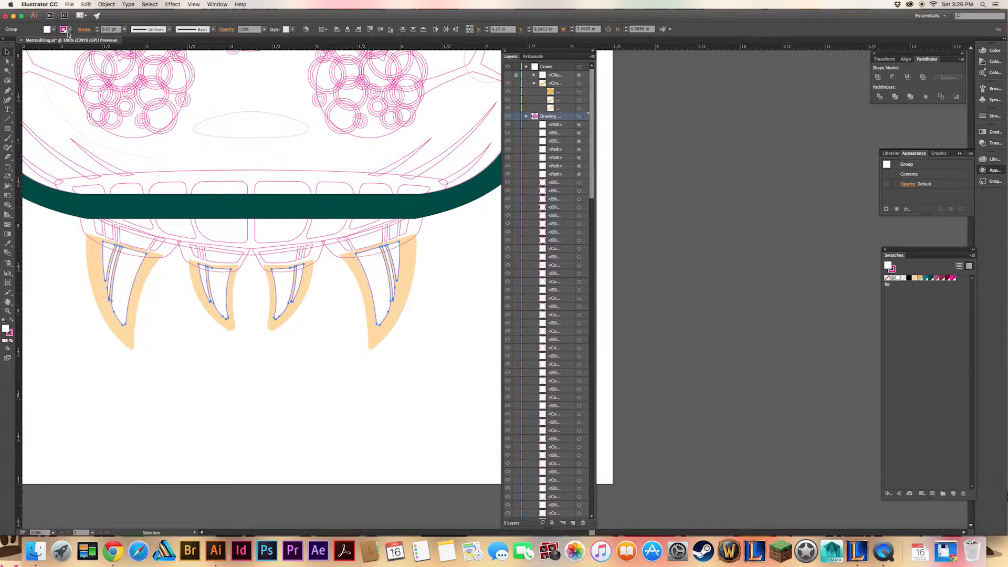
click(70, 30)
click(5, 39)
Fill the upper and lower gum shapes behind the teeth with the dark maroon swatch
scroll(204, 341, up, 2)
scroll(205, 341, left, 2)
click(222, 309)
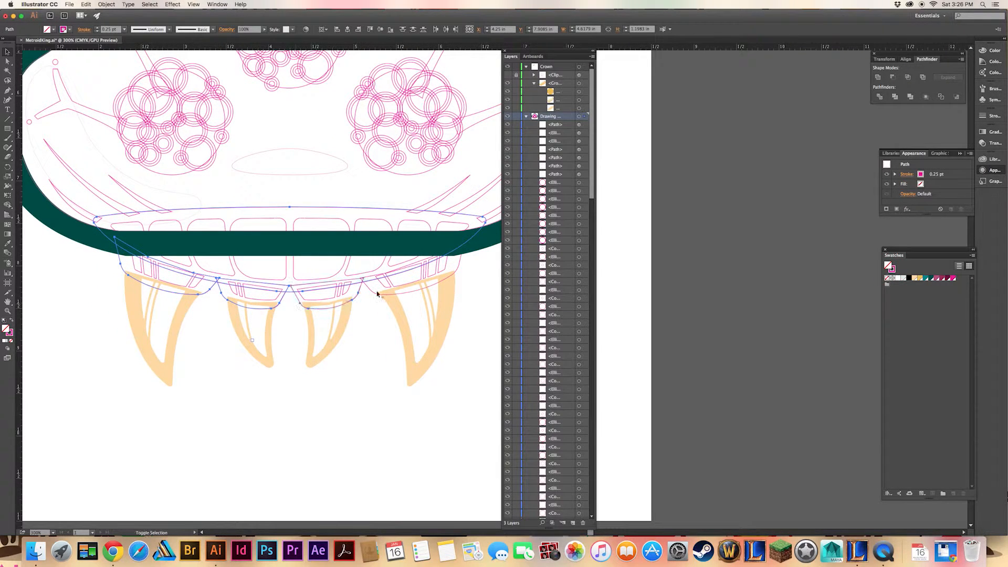
click(947, 278)
click(338, 399)
shift+click(284, 305)
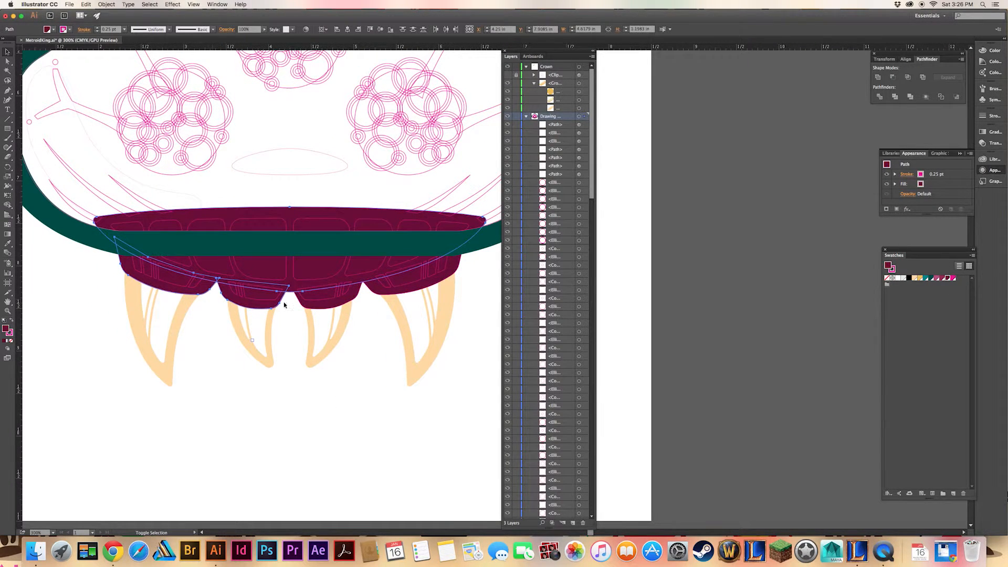
click(318, 376)
Fill the tooth plates and the small shapes along the gums with the lighter magenta swatch and set their stroke to none
click(193, 281)
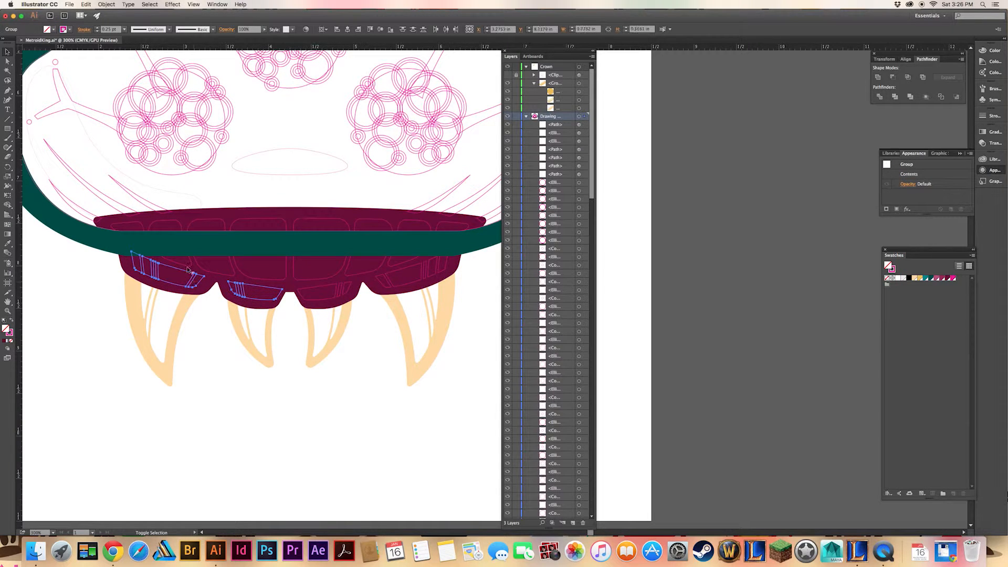
shift+click(388, 286)
shift+click(410, 256)
shift+click(287, 272)
click(936, 278)
click(69, 30)
click(5, 43)
click(124, 372)
Fill the pointed crease lines on both cheeks with the dark maroon swatch and set their stroke to none
scroll(124, 372, up, 3)
click(93, 275)
shift+click(148, 268)
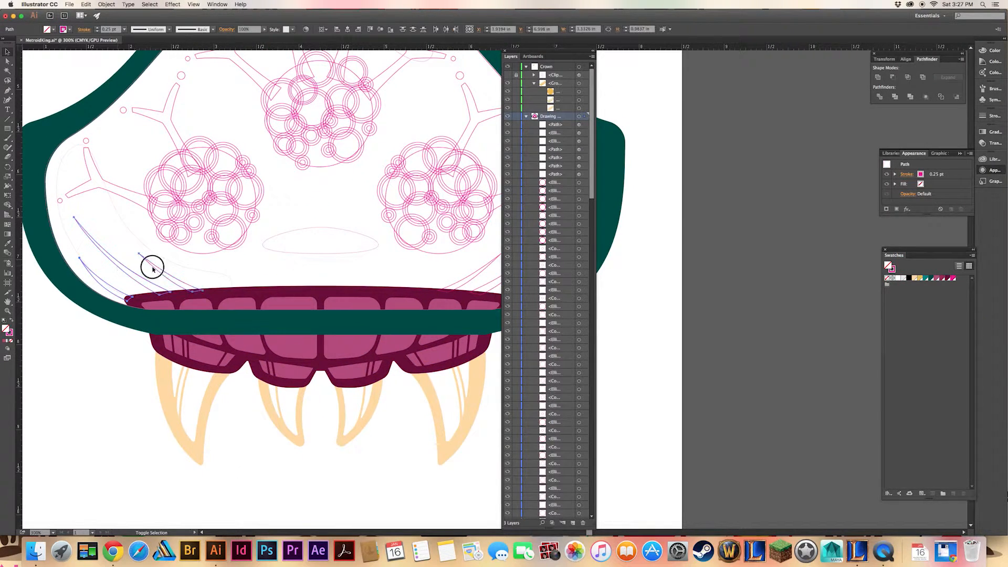
shift+click(160, 260)
scroll(262, 263, right, 6)
click(948, 278)
click(70, 30)
click(5, 44)
click(383, 347)
Set the opacity of the head's inner outline path to 25%
mouse_move(204, 257)
mouse_down()
mouse_move(340, 346)
mouse_move(210, 324)
mouse_up()
click(441, 278)
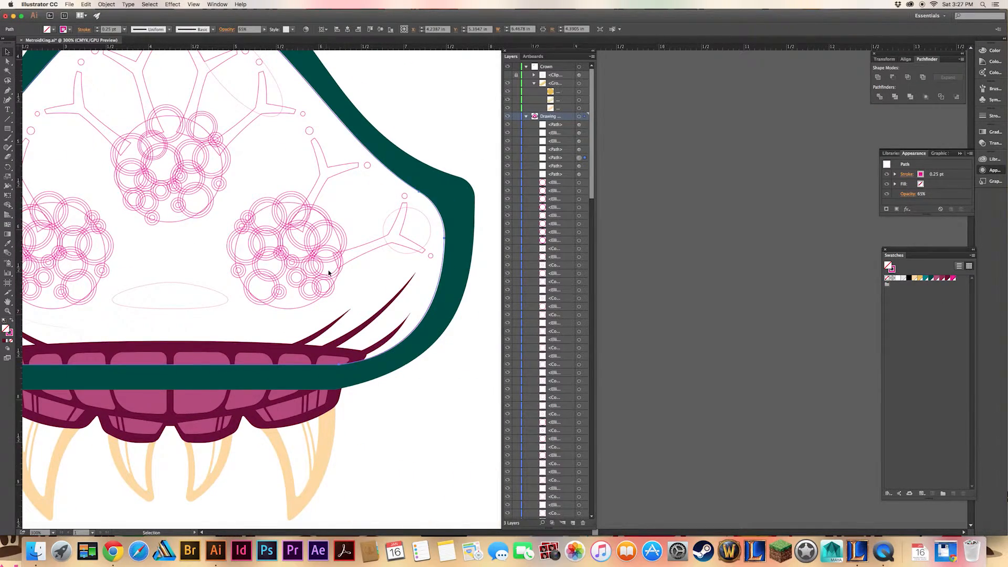
key(2)
key(5)
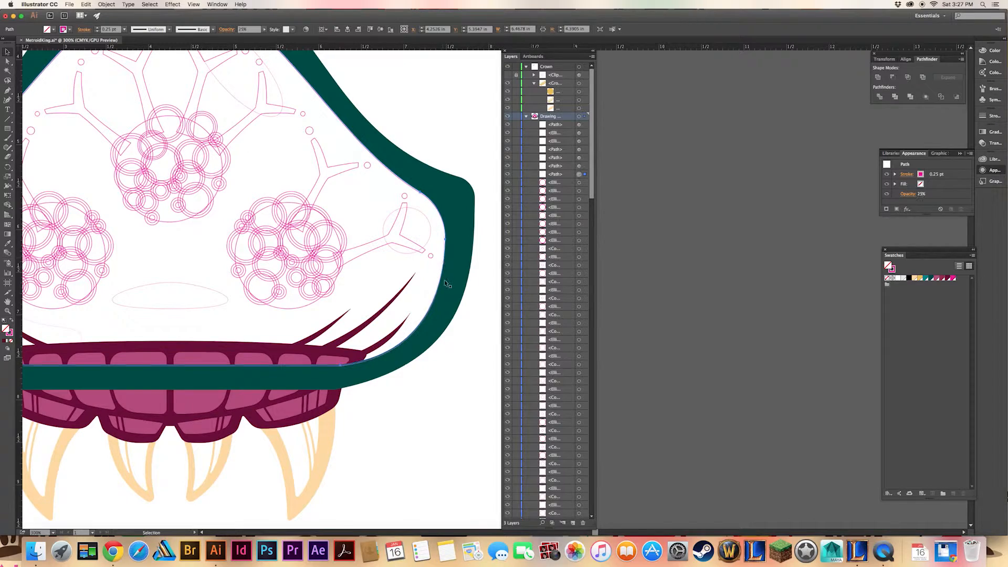
click(452, 348)
Set the stroke of the flat oval highlight above the mouth to none
scroll(168, 210, left, 5)
click(158, 195)
scroll(195, 359, right, 4)
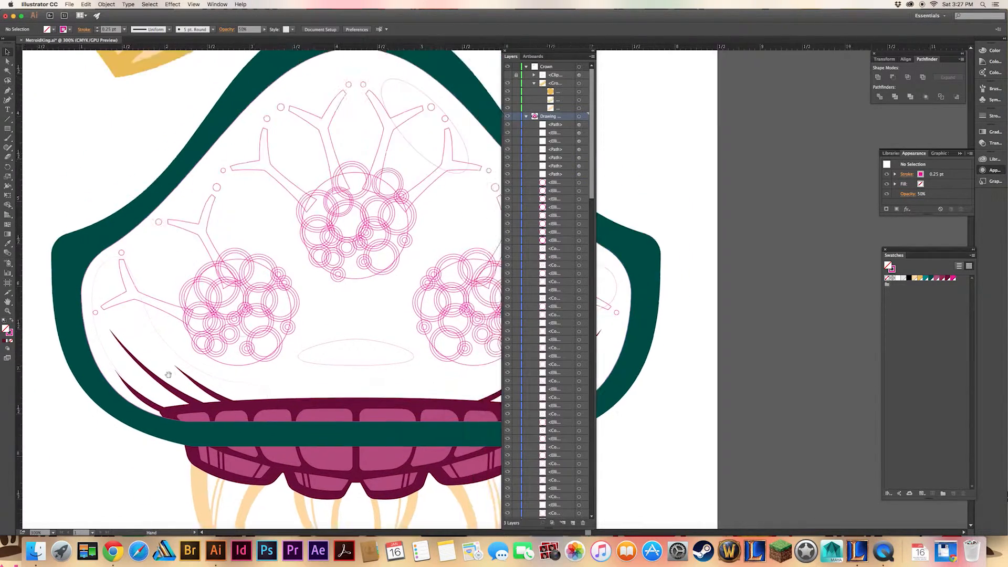
click(231, 299)
click(71, 30)
click(5, 43)
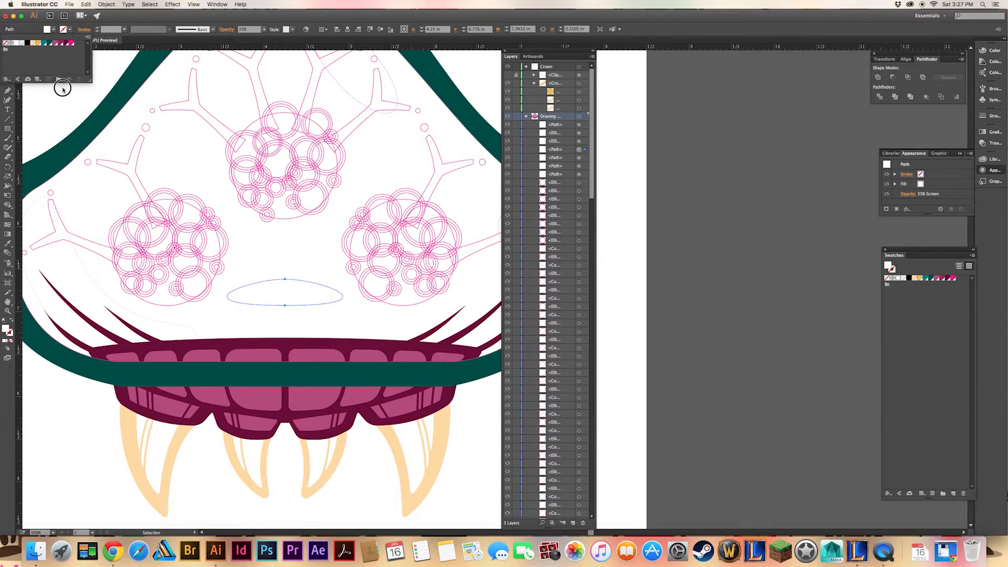
click(55, 91)
Set the stroke to none on the tilted oval highlight on the forehead and the round highlight on the right cheek
scroll(273, 187, right, 4)
scroll(273, 188, up, 3)
click(274, 186)
shift+click(416, 302)
click(53, 29)
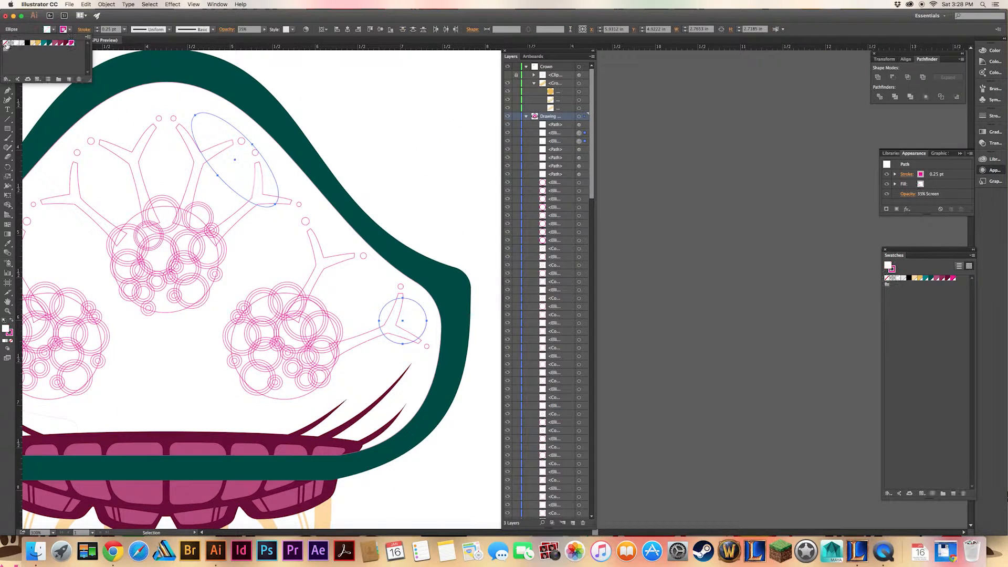
click(6, 43)
click(340, 128)
Fill the curved shadow shape on the left cheek with the black swatch and set its stroke to none
key(super+minus)
drag(298, 227, 333, 184)
click(183, 306)
click(54, 30)
click(27, 43)
click(71, 30)
click(5, 43)
Check the blending modes of the cheek shadow and the tilted forehead oval, keeping Screen for the oval
click(908, 194)
click(846, 209)
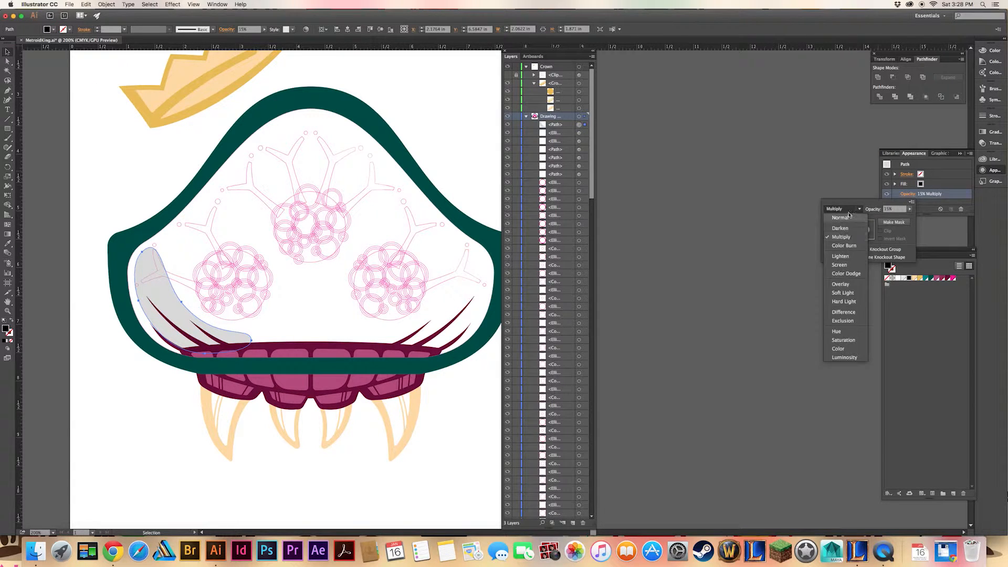
key(Escape)
key(Escape)
click(360, 153)
click(907, 194)
click(843, 209)
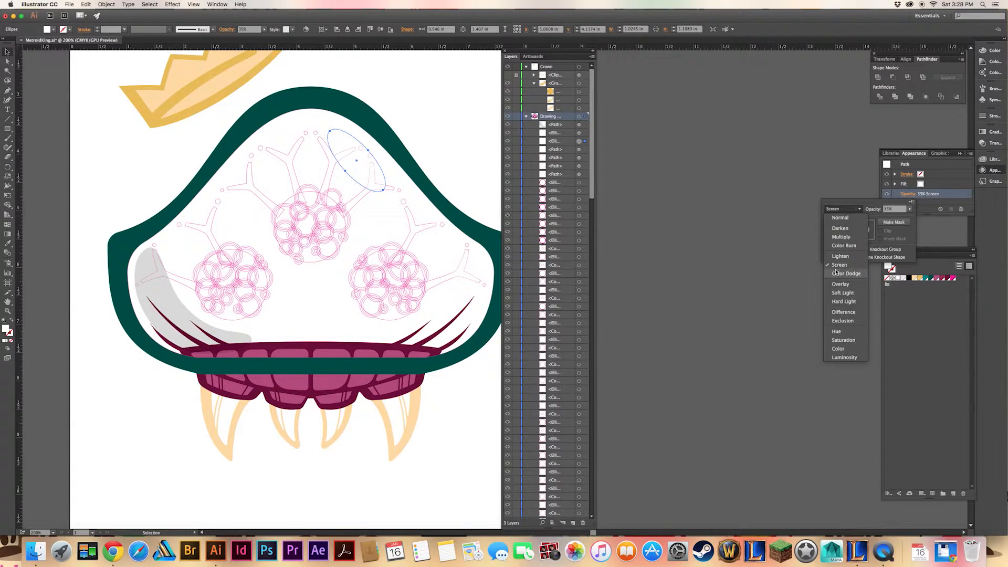
click(838, 265)
click(706, 182)
click(706, 182)
click(310, 312)
click(447, 174)
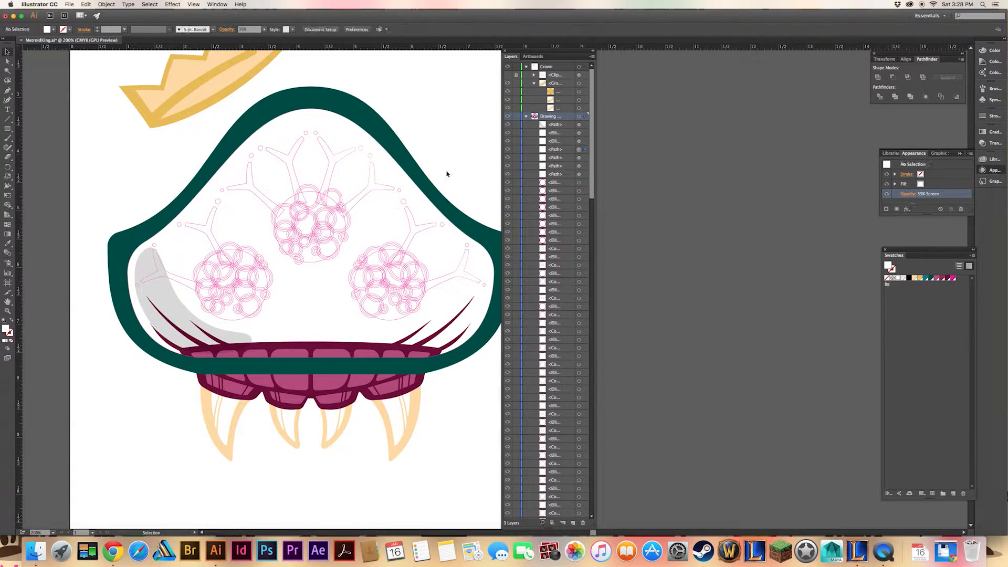
click(155, 245)
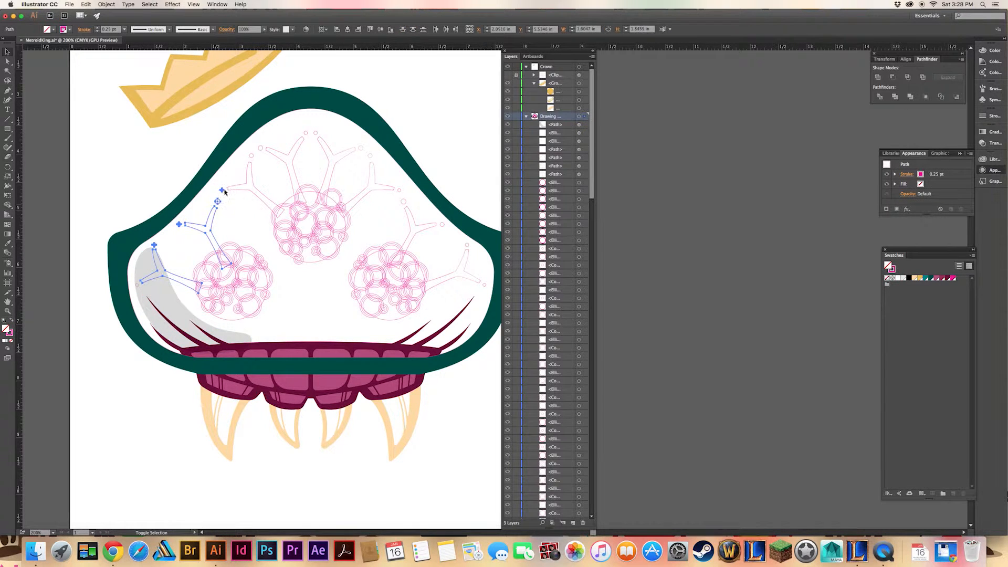
shift+click(261, 148)
shift+click(306, 136)
shift+click(360, 150)
shift+double_click(362, 151)
double_click(360, 164)
Fill the forked vein branches and the dots at their tips with the crimson swatch and set their stroke to none
click(153, 246)
click(180, 280)
shift+click(188, 226)
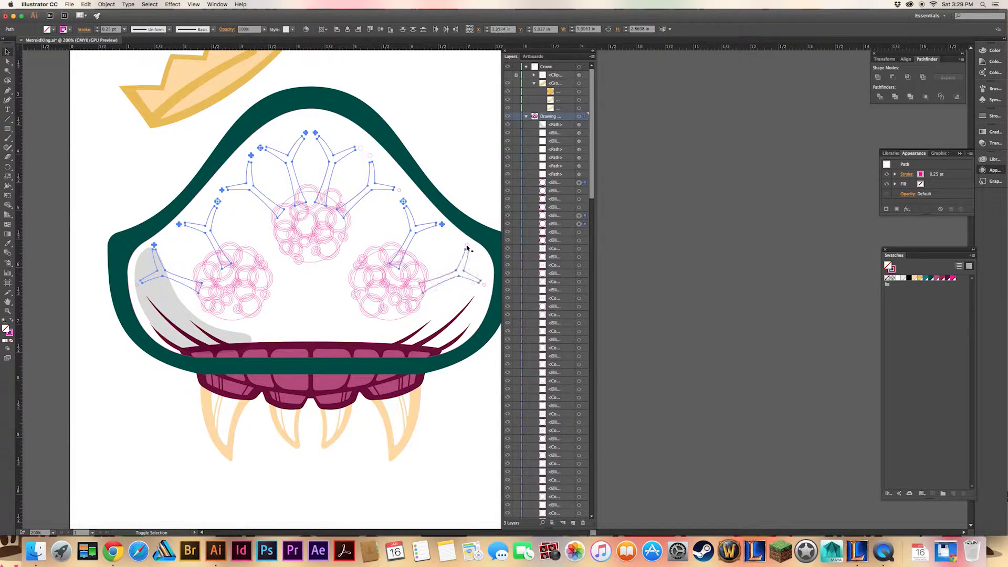
click(53, 29)
click(59, 45)
click(69, 30)
click(5, 44)
click(124, 137)
click(123, 137)
Fill the large base circles of the three bubble clusters with the crimson swatch and set their stroke to none
click(240, 319)
shift+click(395, 320)
shift+click(319, 261)
click(53, 30)
click(58, 45)
click(69, 30)
click(5, 44)
click(125, 159)
Fill the bubble circles of the left cluster with the light grey swatch and set their stroke to none
key(super+equal)
key(super+equal)
key(super+equal)
drag(159, 182, 576, 225)
drag(250, 295, 386, 268)
click(153, 271)
shift+click(160, 314)
shift+click(178, 367)
click(227, 386)
click(196, 377)
shift+click(220, 349)
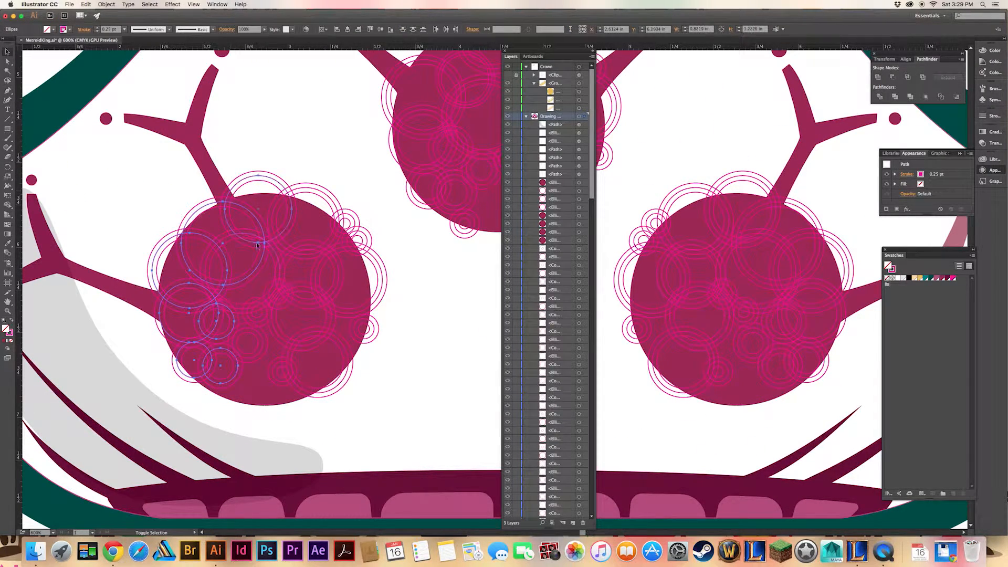
shift+click(260, 324)
shift+click(259, 321)
shift+click(262, 338)
shift+click(279, 364)
shift+click(287, 357)
shift+click(284, 342)
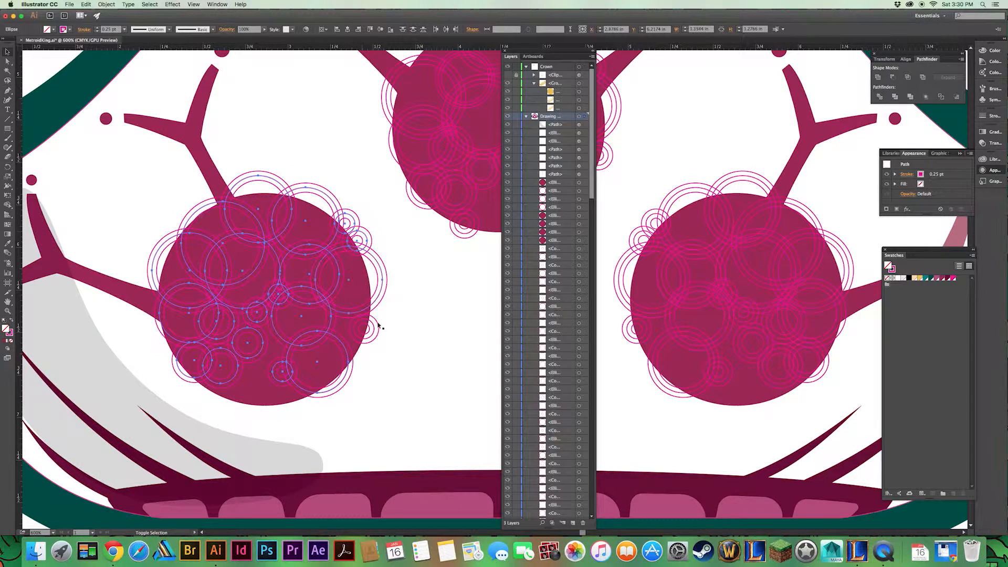
click(46, 30)
click(21, 43)
click(64, 30)
click(4, 42)
click(292, 113)
Fill the bubble circles of the middle cluster with the light grey swatch
drag(433, 268, 296, 364)
click(261, 223)
shift+click(267, 257)
shift+click(321, 284)
shift+click(321, 283)
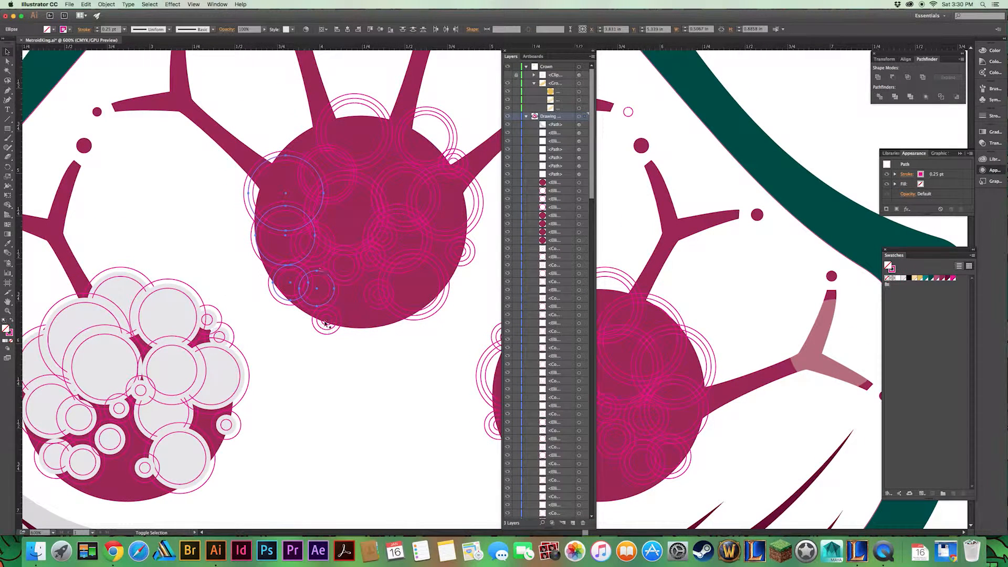
shift+click(330, 267)
shift+click(311, 255)
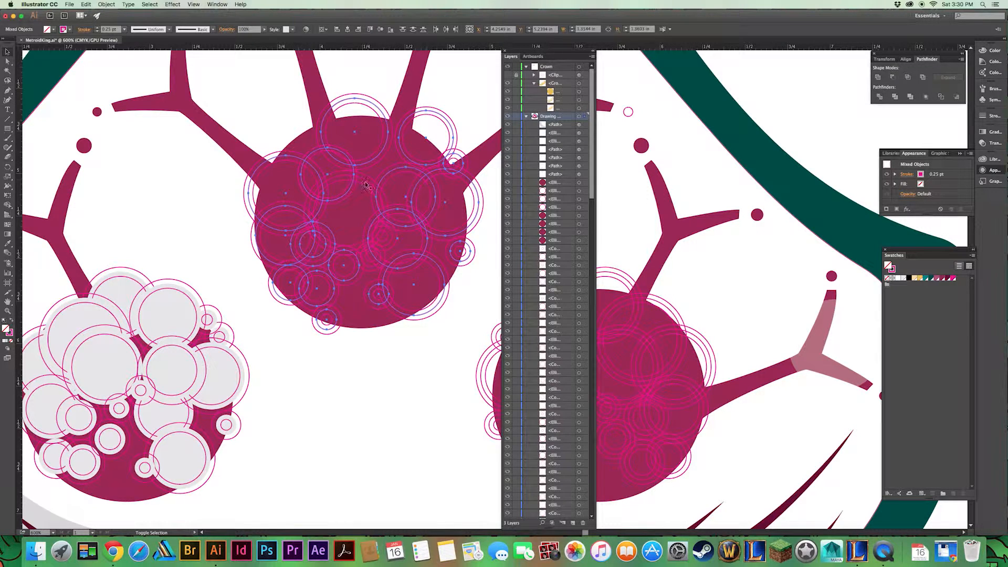
click(54, 30)
click(22, 43)
click(295, 342)
Clear the fill of the outer ring on the middle cluster's left side and fill its inner circle with light grey
click(304, 247)
click(54, 30)
click(4, 43)
click(296, 242)
click(54, 30)
click(21, 44)
click(185, 244)
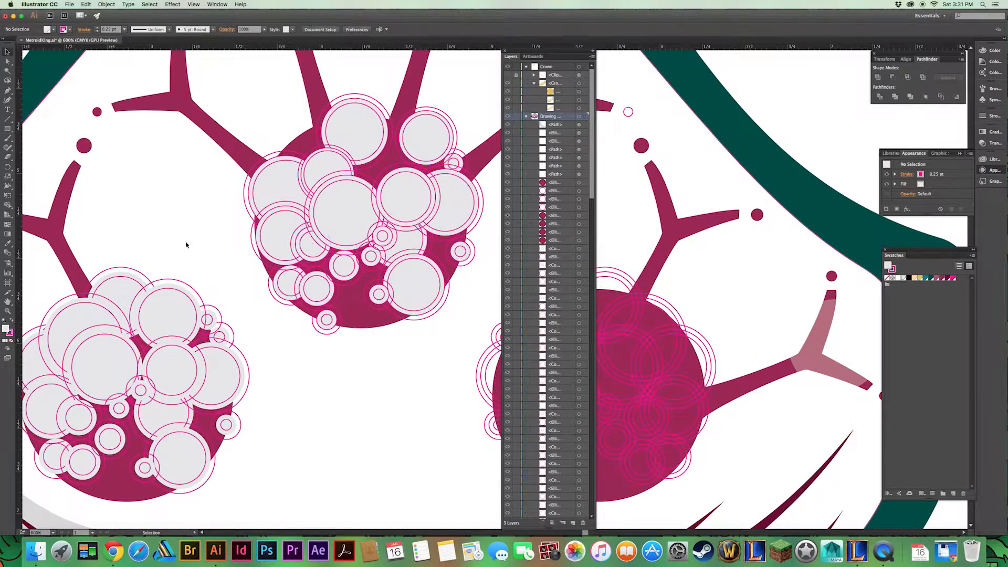
Fill the bubble circles of the right cluster with the light grey swatch
scroll(315, 314, down, 8)
click(282, 214)
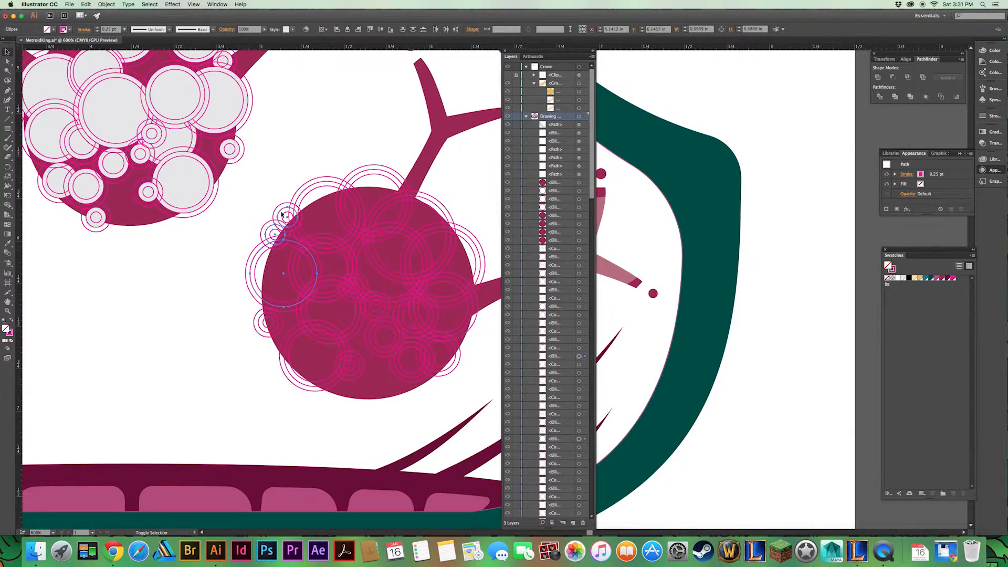
shift+click(460, 235)
shift+click(348, 252)
shift+click(357, 322)
shift+click(342, 341)
shift+click(357, 361)
click(54, 30)
click(22, 43)
click(178, 303)
click(178, 303)
Fill the remaining large circle at the centre of the right cluster with the light grey swatch
click(353, 255)
click(55, 30)
click(22, 43)
click(240, 335)
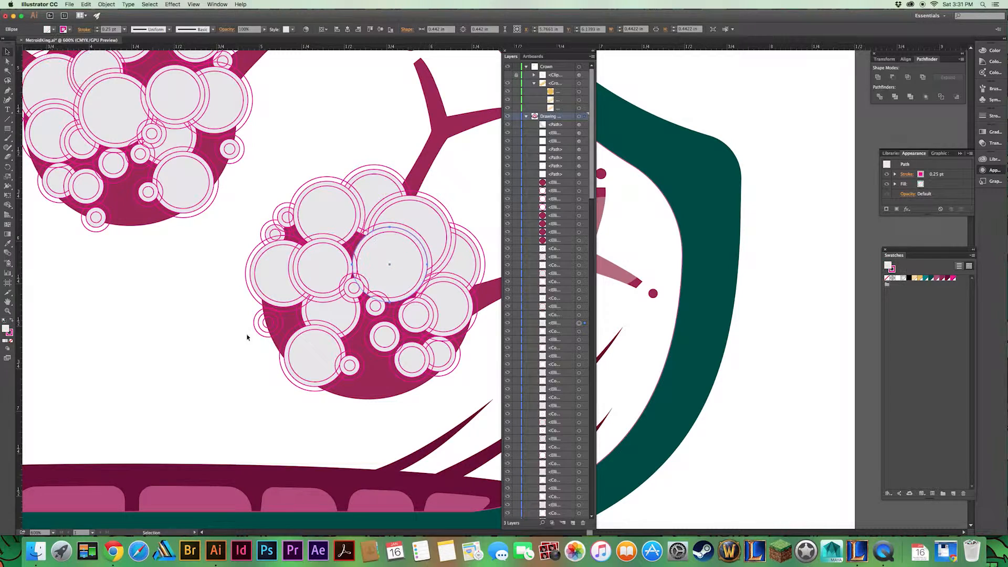
click(203, 326)
key(super+minus)
key(super+minus)
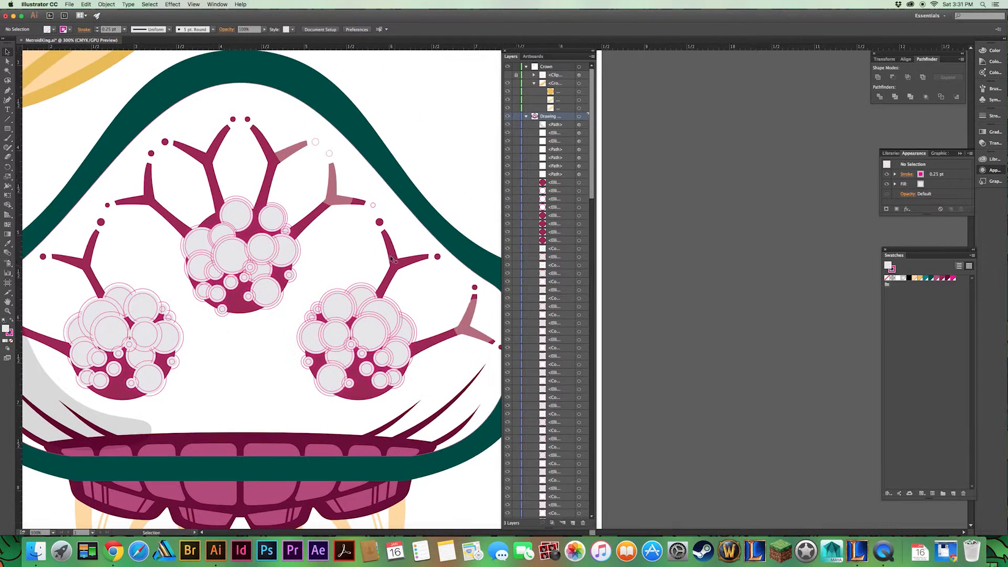
Select every unfilled shape by matching fill colour, including the bubble rings, fill them with dark magenta and remove their strokes
click(305, 369)
click(149, 4)
mouse_move(171, 76)
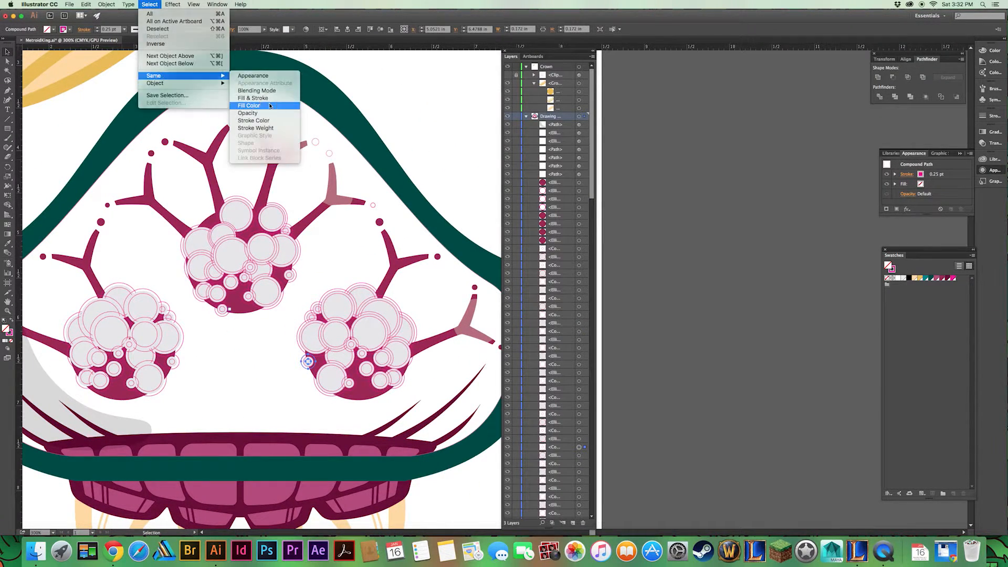
click(270, 103)
drag(421, 240, 355, 296)
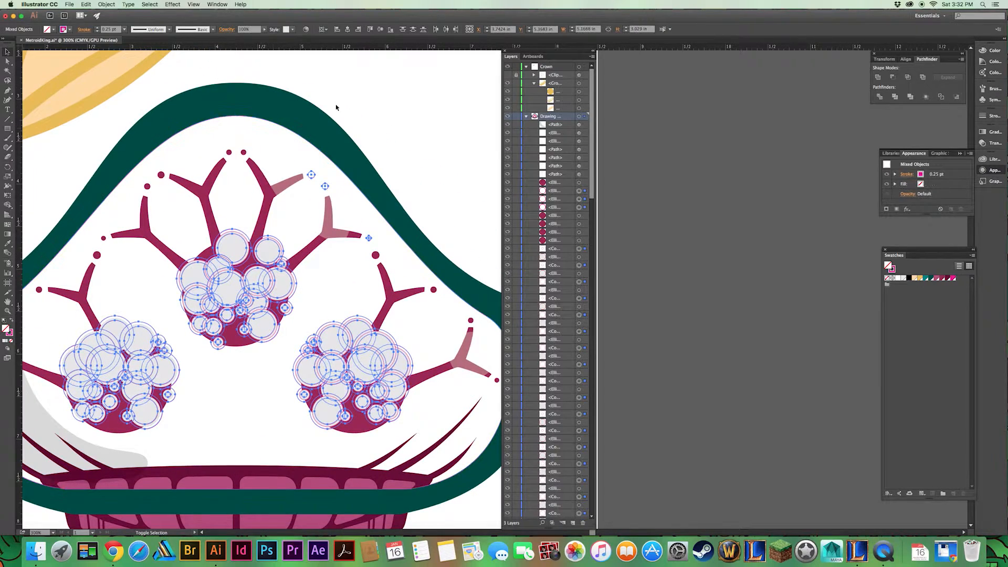
click(48, 29)
click(59, 43)
click(64, 30)
click(6, 43)
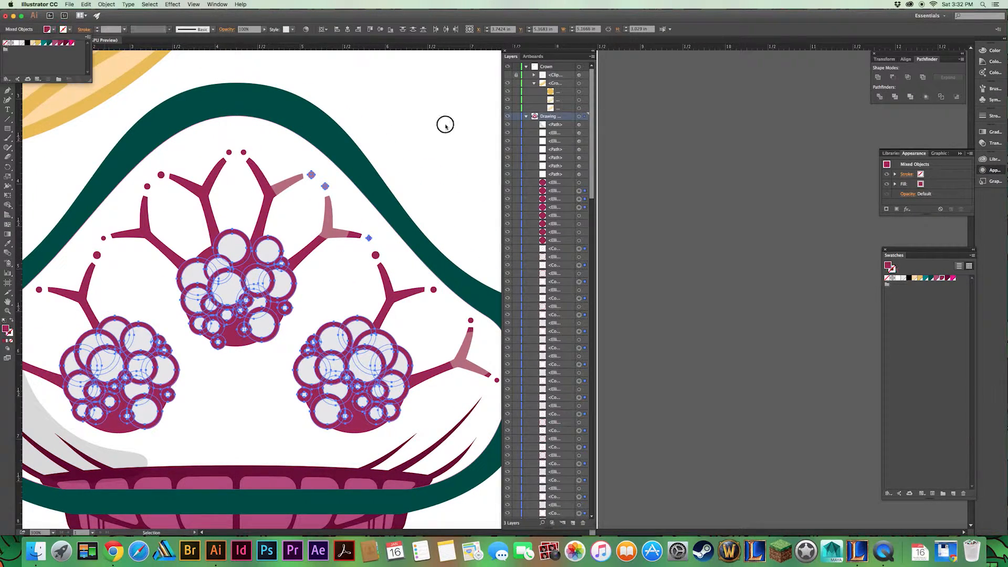
click(369, 109)
Fill the 65% and 50% opacity body paths with the teal swatch and remove their strokes
key(super+minus)
key(super+minus)
key(super+plus)
drag(354, 191, 309, 163)
click(579, 174)
click(579, 167)
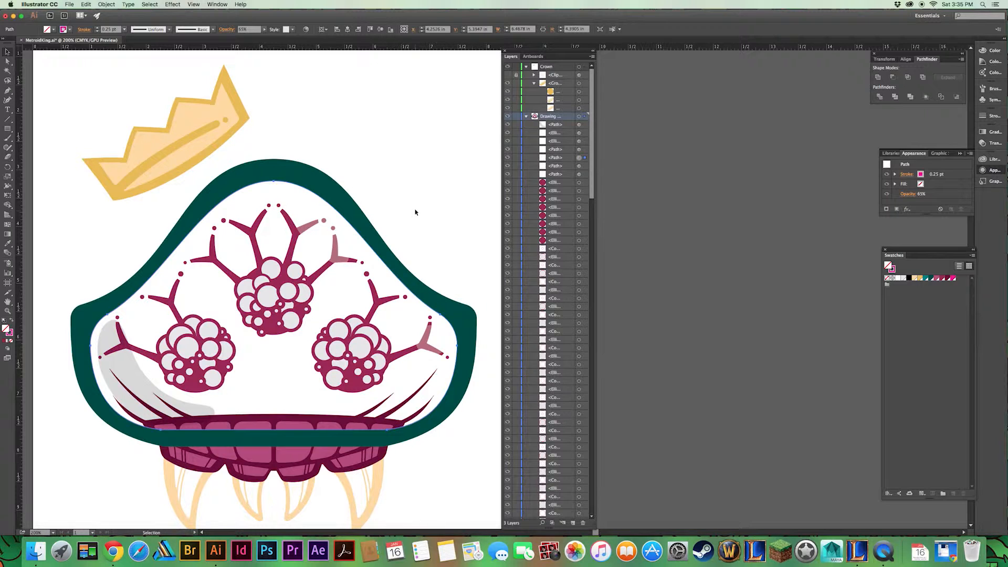
click(52, 29)
click(71, 53)
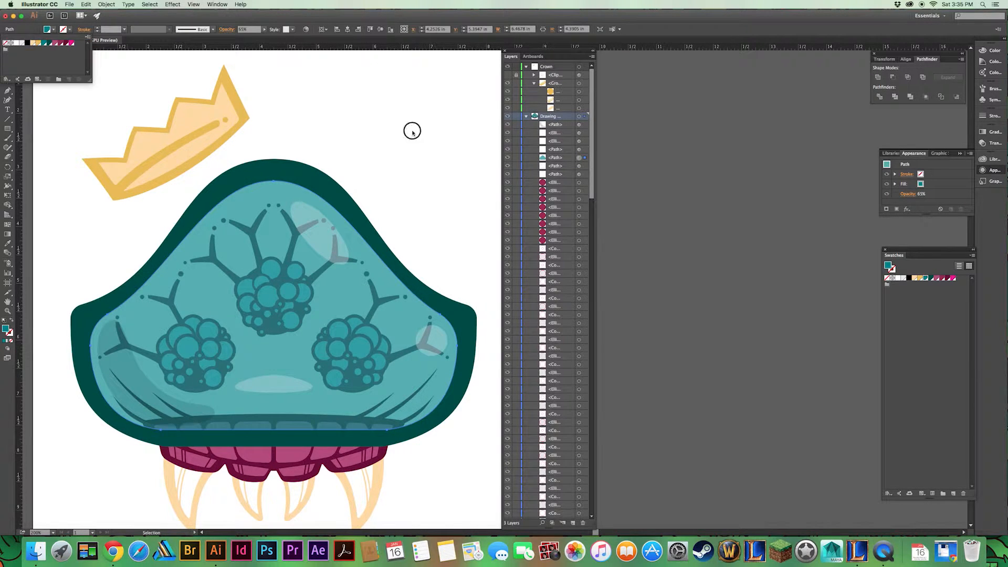
click(308, 67)
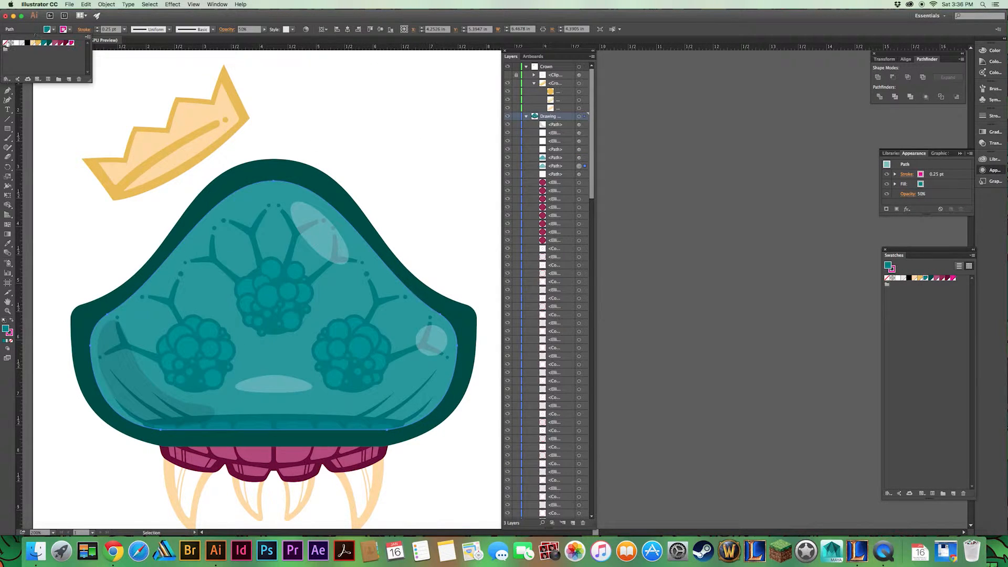
click(218, 187)
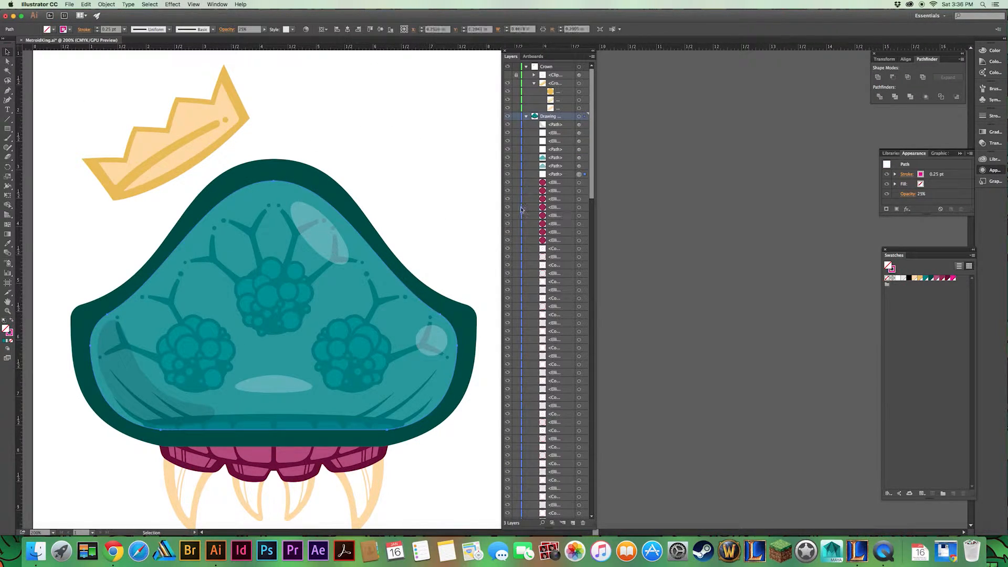
click(907, 194)
click(452, 149)
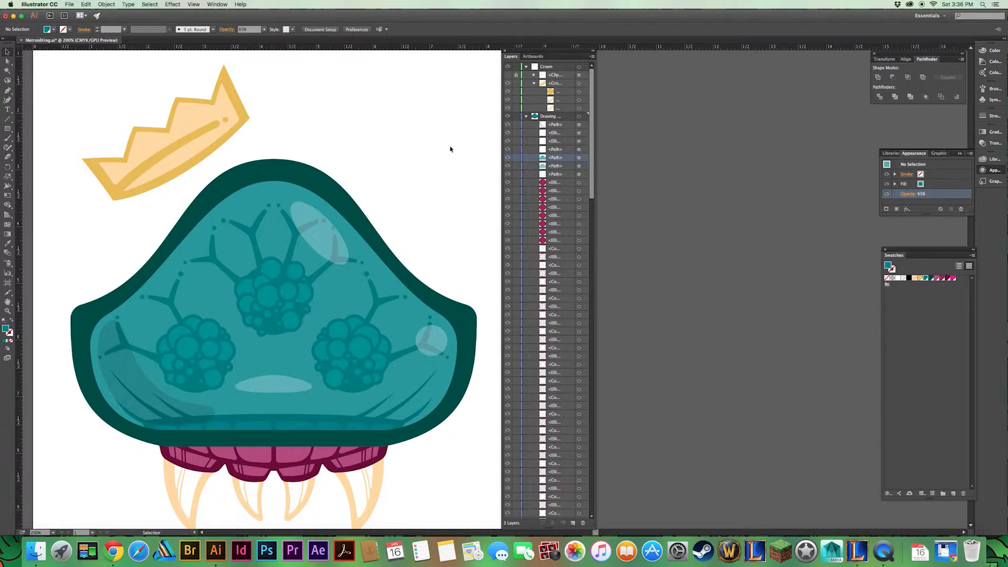
Fill the 25% opacity body path with white and remove its stroke
click(578, 174)
click(53, 30)
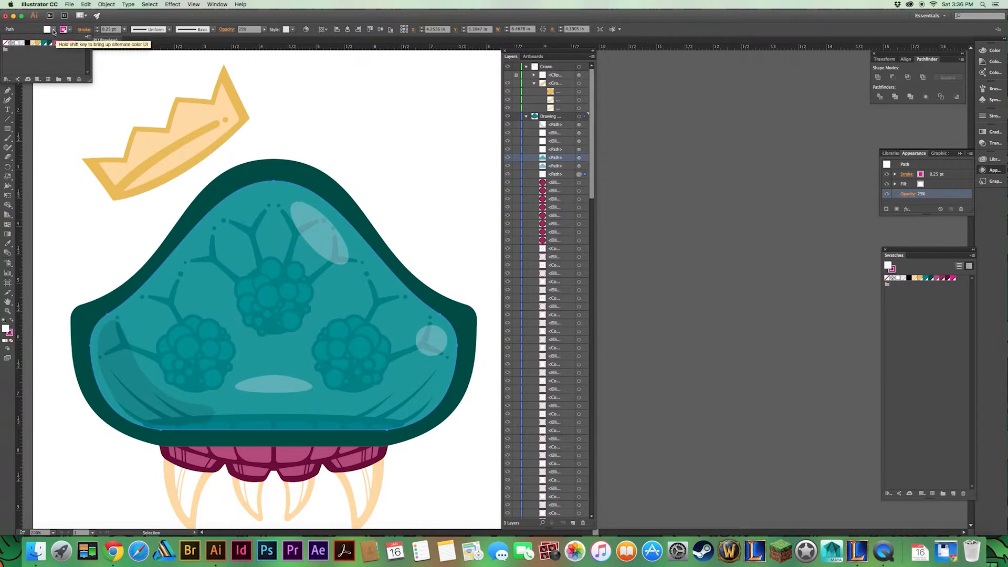
click(373, 110)
Apply a radial gradient to the 65% opacity body path, running from a white centre to a teal edge
scroll(431, 164, up, 1)
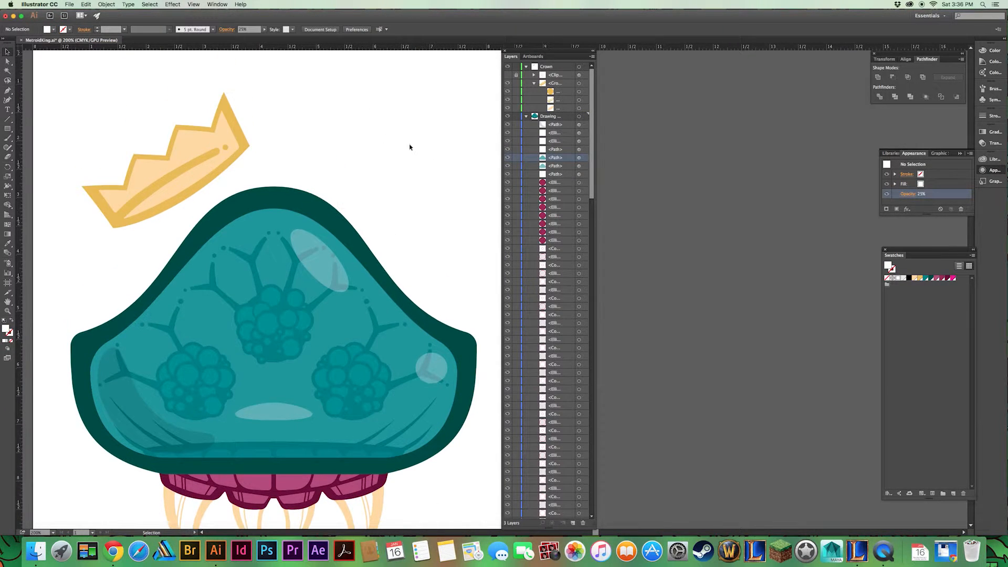
scroll(431, 164, down, 1)
click(310, 279)
click(990, 132)
click(892, 180)
click(923, 137)
click(925, 153)
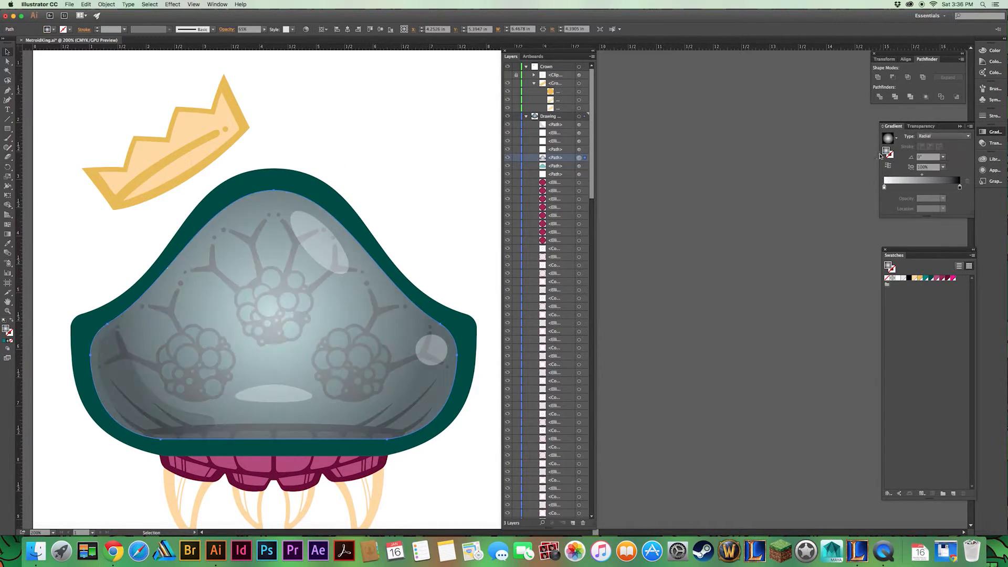
drag(926, 279, 960, 186)
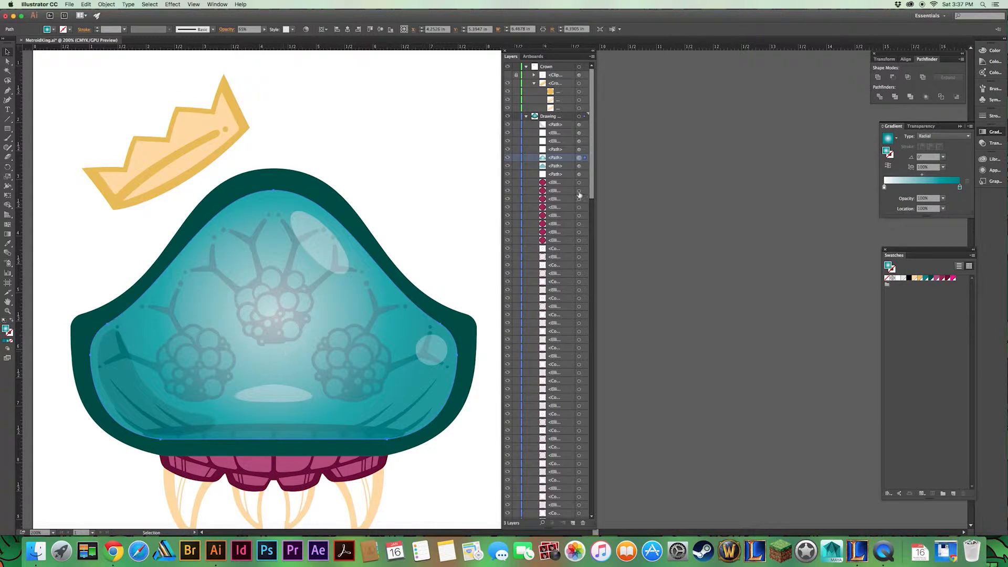
Reverse the 50% opacity body path's radial white-teal gradient and stretch it from the central bubble cluster to the lower-right body edge
click(579, 166)
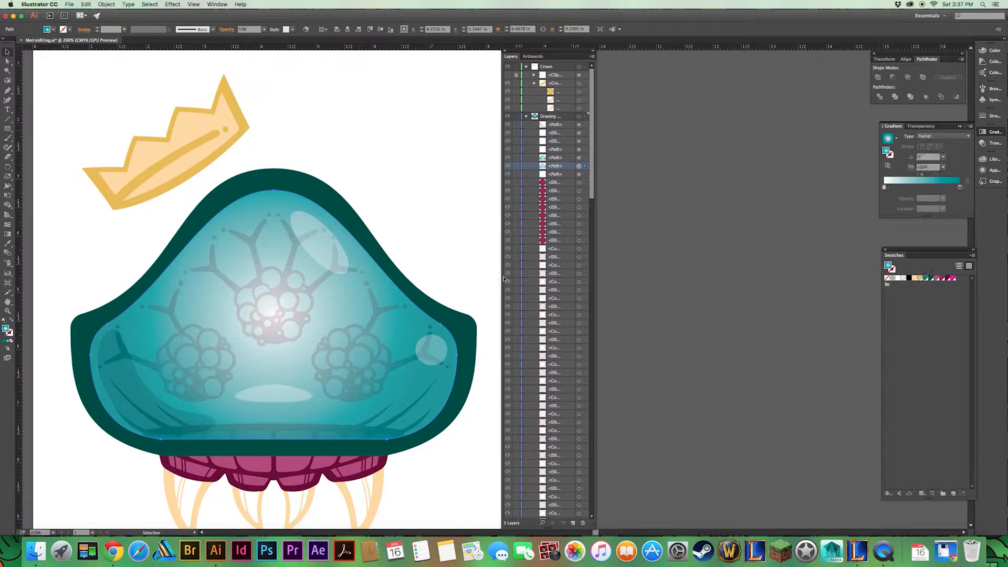
click(887, 166)
key(g)
drag(430, 315, 447, 389)
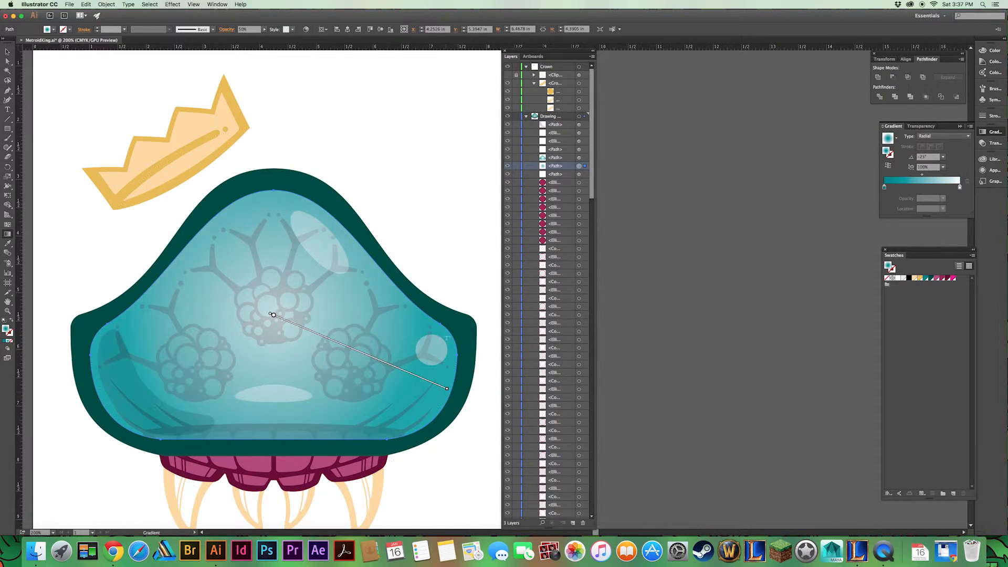
Compare the body paths by toggling their visibility and delete the 50% opacity path
click(510, 161)
click(509, 161)
click(509, 161)
click(510, 164)
click(509, 164)
click(509, 164)
click(559, 166)
click(579, 166)
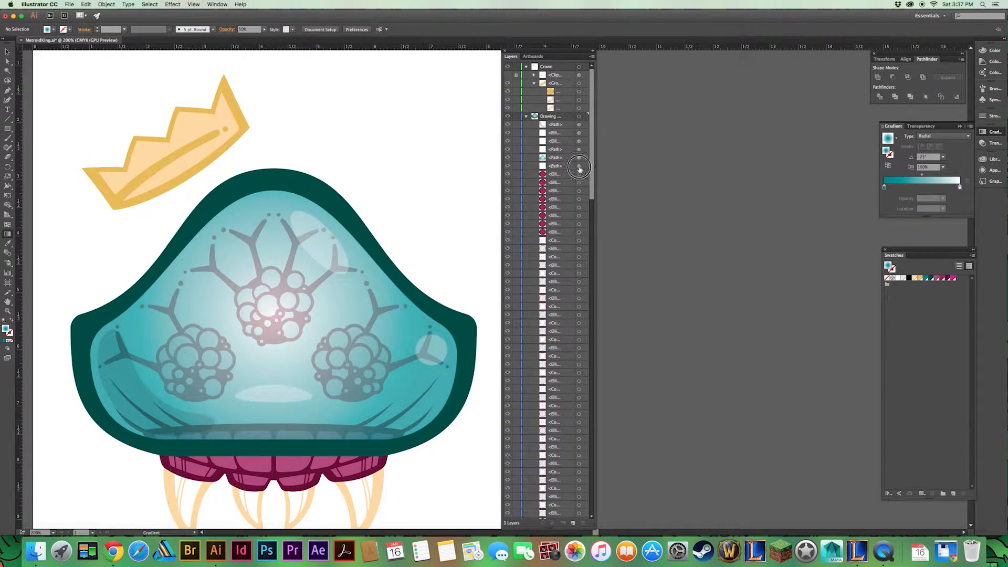
Fill the crown's light area with a linear peach and white gradient running diagonally from upper right to lower left
key(v)
click(209, 124)
click(578, 108)
click(888, 139)
click(917, 138)
click(931, 145)
drag(914, 278, 959, 187)
key(g)
drag(236, 110, 110, 191)
drag(884, 187, 908, 187)
drag(898, 277, 924, 187)
key(super+shift+a)
Give the inner shapes of all four fangs a linear white-to-peach gradient running from top to bottom
scroll(387, 173, down, 5)
key(v)
click(327, 349)
shift+click(260, 353)
shift+click(205, 358)
shift+click(152, 351)
click(937, 180)
mouse_move(959, 188)
mouse_down()
mouse_move(940, 215)
mouse_move(959, 188)
mouse_up()
key(t)
key(g)
drag(237, 332, 236, 380)
key(super+shift+a)
Redirect the white-to-peach gradient on the right-hand fangs so it follows their curve towards the tips
key(v)
click(322, 339)
key(g)
drag(321, 333, 307, 378)
key(super+shift+a)
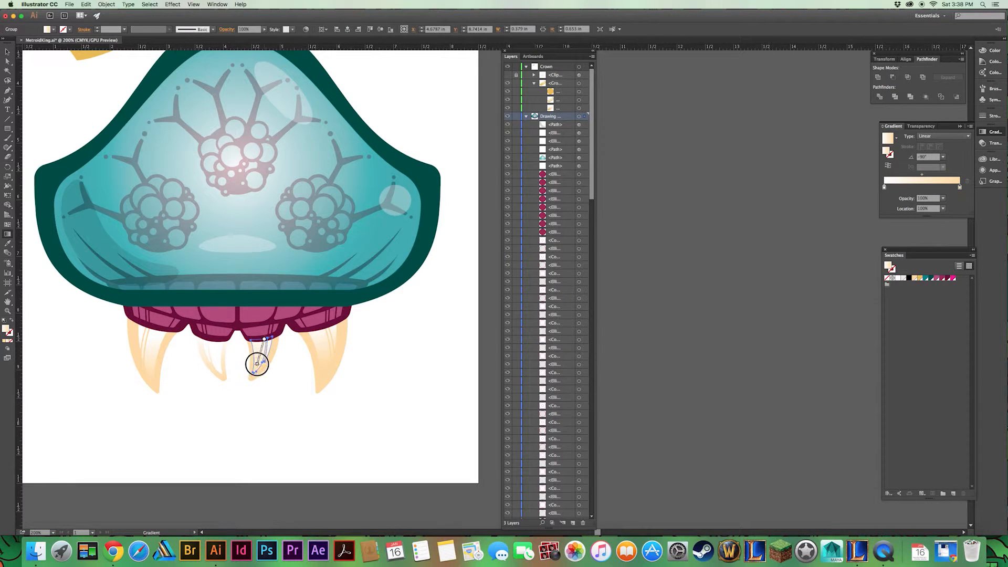
Copy the inner-right fang's gradient onto the inner-left fang and angle it along the fang
key(v)
click(217, 366)
click(236, 404)
click(225, 371)
key(i)
click(258, 375)
key(super+shift+a)
key(v)
click(215, 362)
key(g)
click(219, 363)
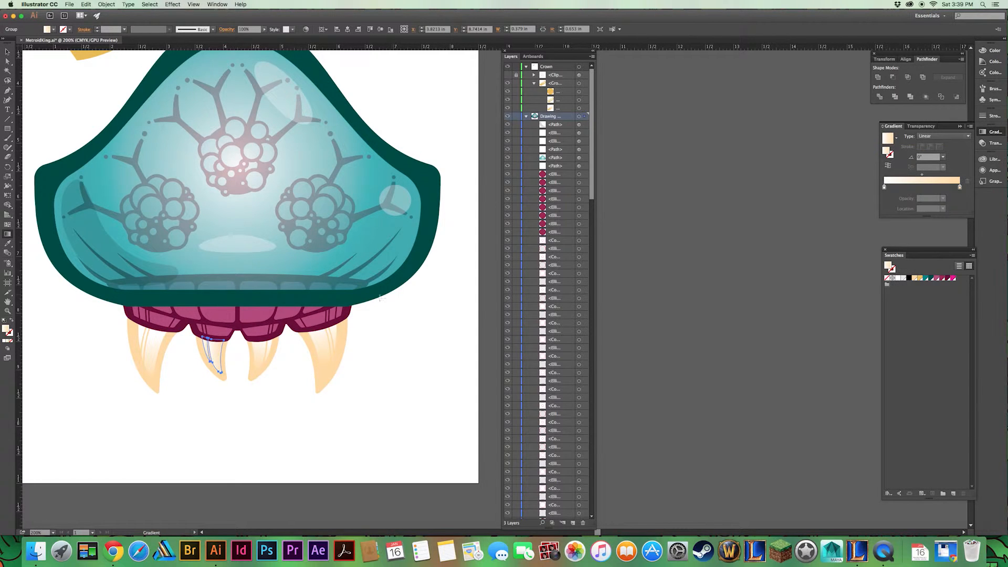
drag(218, 363, 218, 366)
key(super+shift+a)
Redirect the gradient on the outer-left fang so it runs diagonally down towards the tip
key(v)
click(151, 360)
key(g)
drag(159, 334, 202, 405)
key(super+shift+a)
Apply a linear gradient of two dark magenta swatches to the gum base shape, running downwards across it
key(v)
click(315, 362)
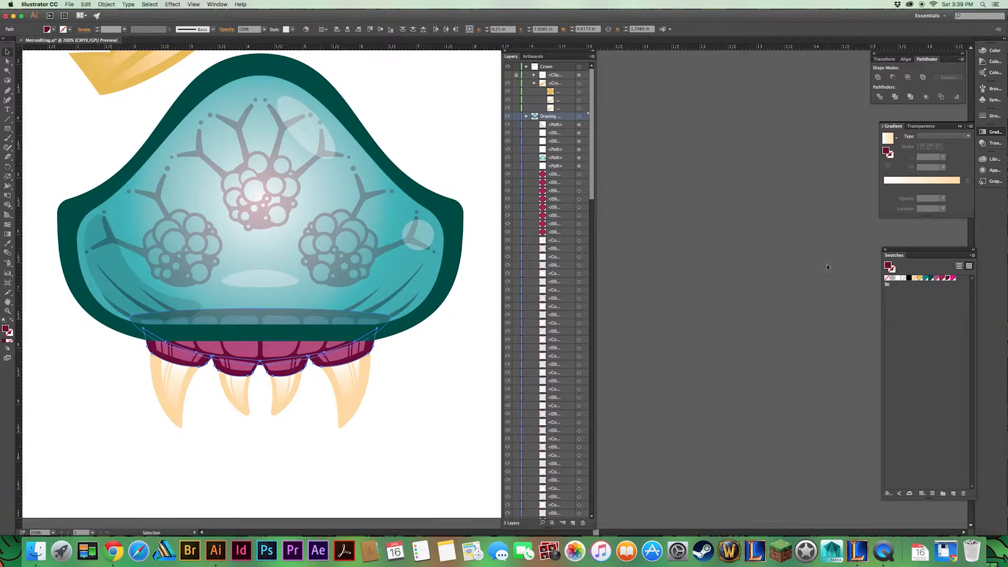
click(938, 180)
drag(942, 279, 883, 187)
drag(947, 278, 960, 187)
key(g)
mouse_move(260, 308)
mouse_down()
mouse_move(265, 378)
mouse_move(313, 402)
mouse_up()
key(v)
key(super+shift+a)
Angle the dark magenta gradient diagonally downwards on the detail shapes of the left gum segments
super+click(214, 387)
mouse_move(216, 381)
mouse_down()
mouse_move(203, 399)
mouse_move(246, 412)
mouse_up()
key(super+shift+a)
key(b)
key(v)
click(249, 405)
key(g)
Angle the dark magenta gradient downwards on the detail shapes of the right gum segments
key(v)
click(288, 407)
key(g)
drag(309, 389, 300, 410)
key(v)
click(331, 397)
key(g)
drag(376, 364, 362, 397)
key(super+shift+a)
key(v)
click(286, 393)
key(g)
key(super+shift+a)
Apply a linear gradient from teal to dark teal to the thick body outline, running from its top edge to its bottom
scroll(326, 450, right, 2)
key(v)
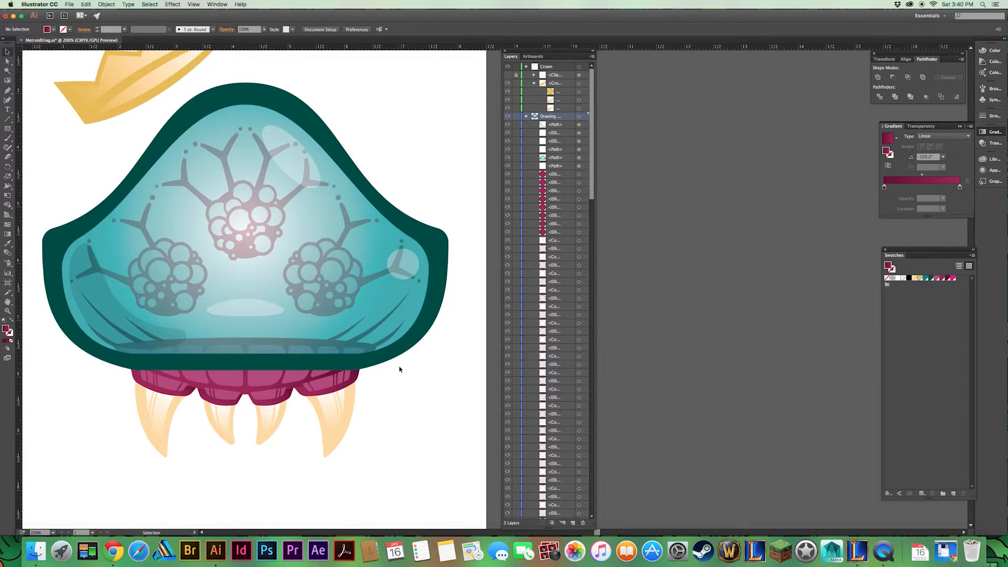
click(399, 364)
click(887, 138)
drag(925, 278, 959, 186)
key(g)
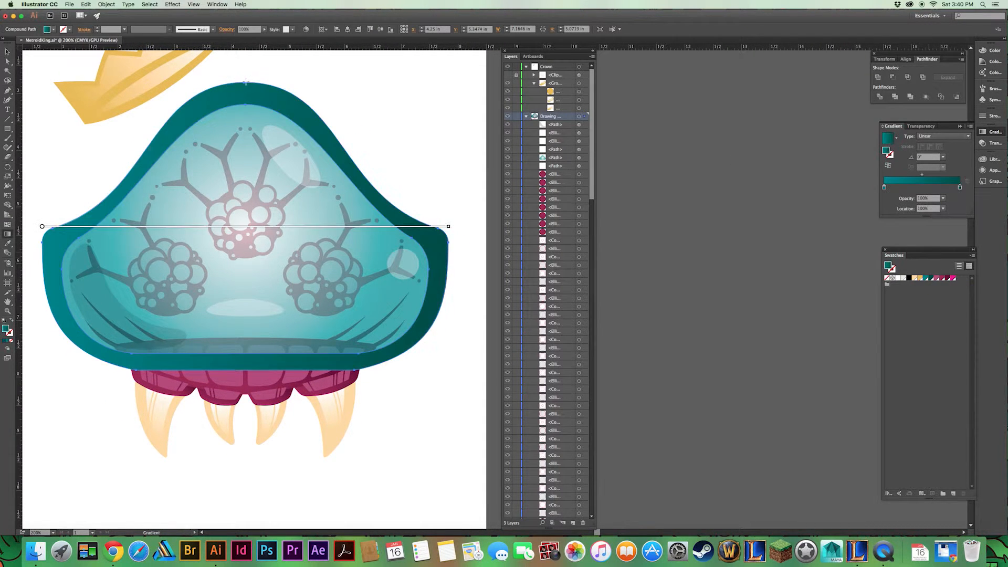
drag(245, 82, 245, 370)
super+click(418, 400)
Fill the four groups of gum segments with a linear pink-magenta to darker magenta gradient running from top to bottom
scroll(419, 401, right, 1)
scroll(419, 400, down, 3)
key(v)
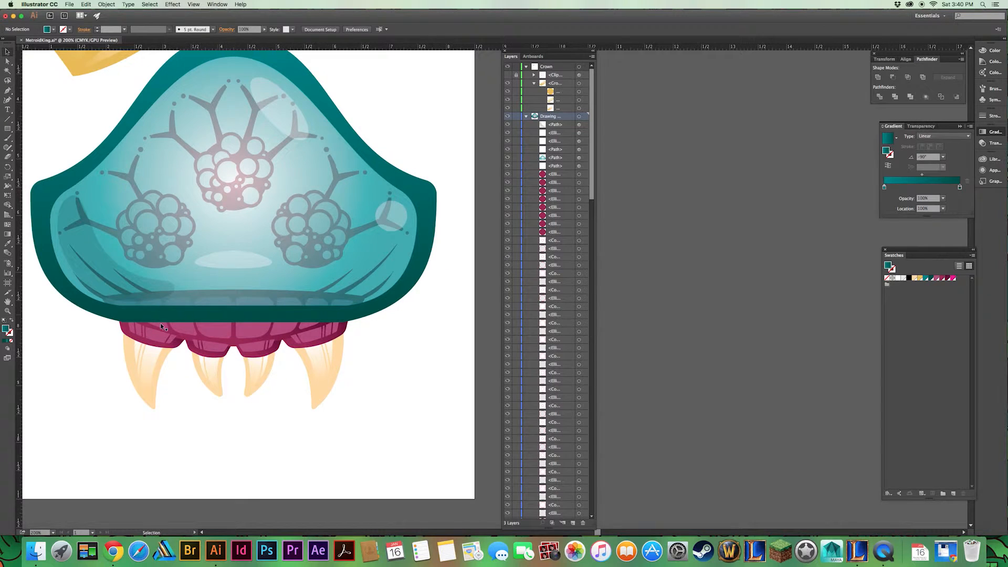
click(275, 347)
shift+click(315, 333)
shift+click(152, 336)
shift+click(207, 345)
click(937, 278)
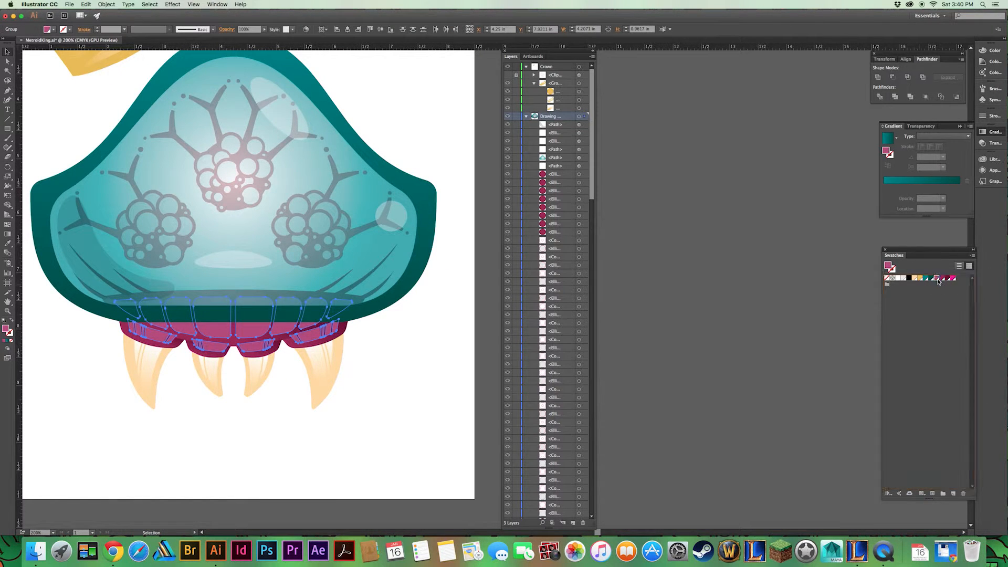
drag(936, 280, 960, 187)
key(g)
drag(247, 296, 246, 358)
super+click(210, 400)
drag(210, 400, 271, 500)
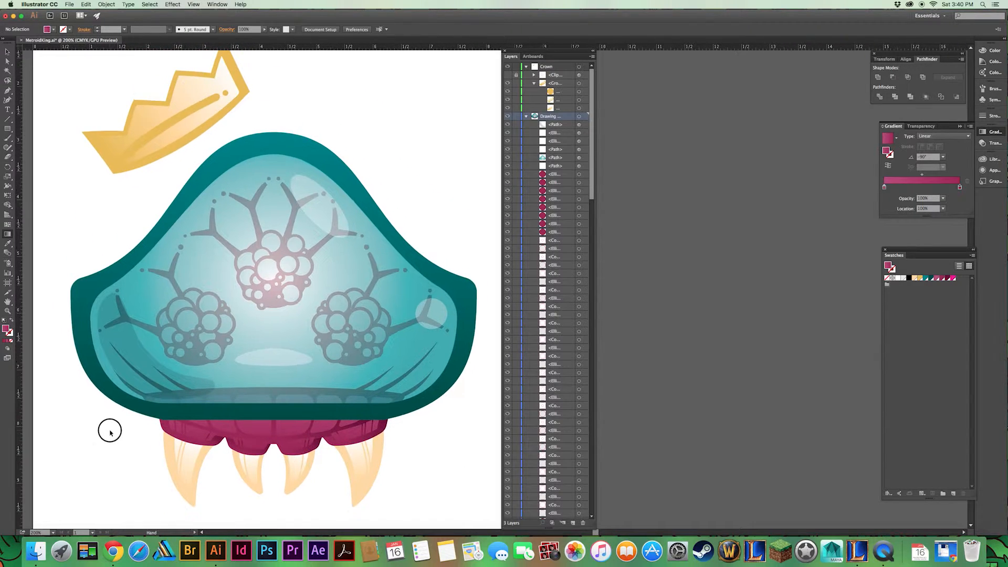
Minimise the Illustrator document and open the recent file MetroidKing.psd in Photoshop
click(5, 16)
key(super+d)
click(267, 550)
click(72, 4)
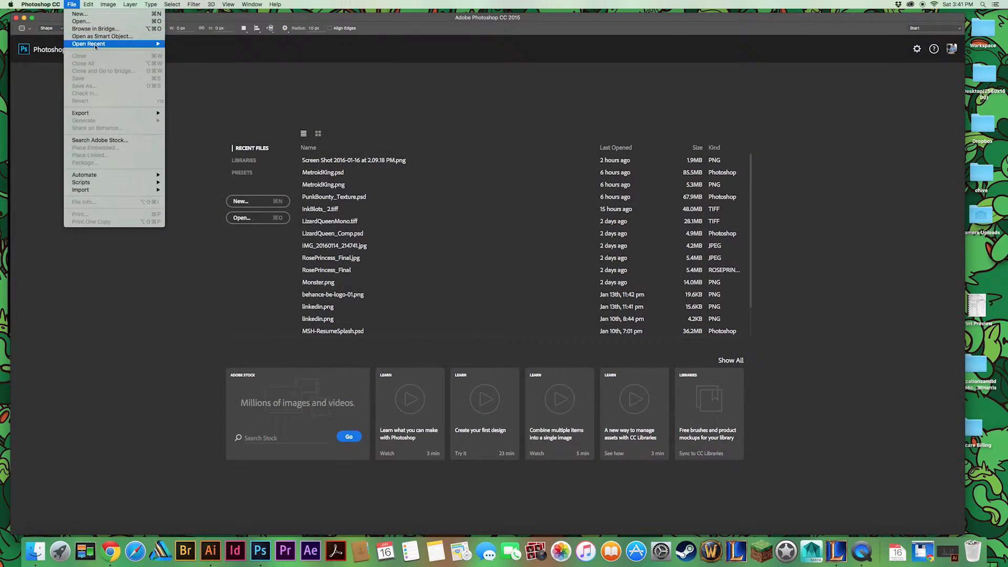
mouse_move(105, 44)
click(214, 51)
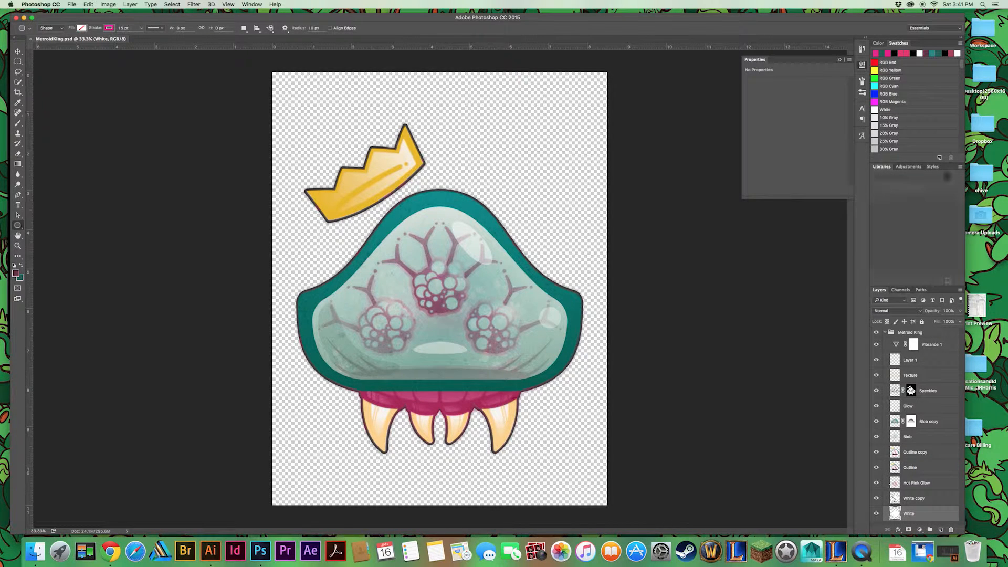
Examine the Metroid King group and its Outline layer by switching their visibility off and on
click(876, 333)
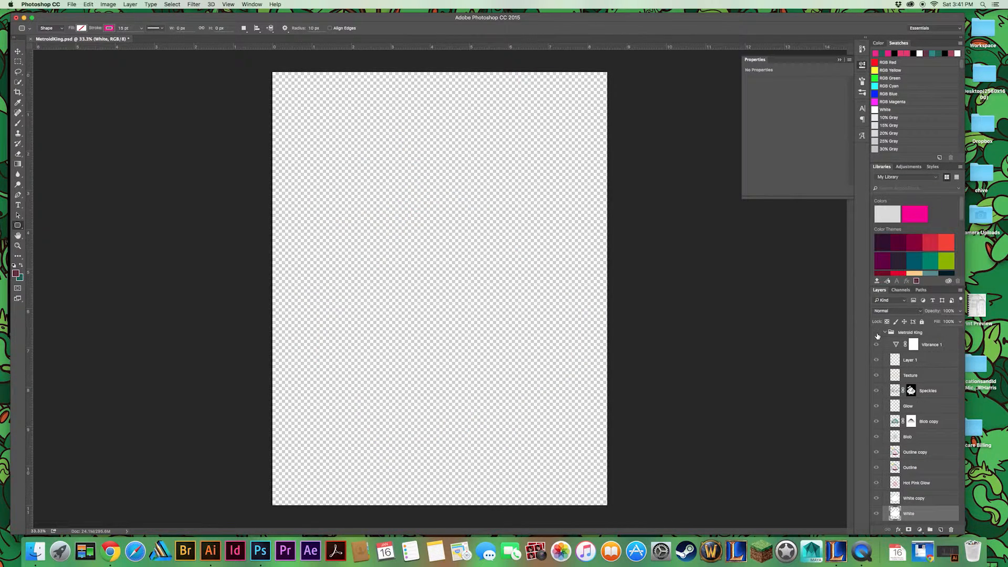
click(880, 468)
click(876, 467)
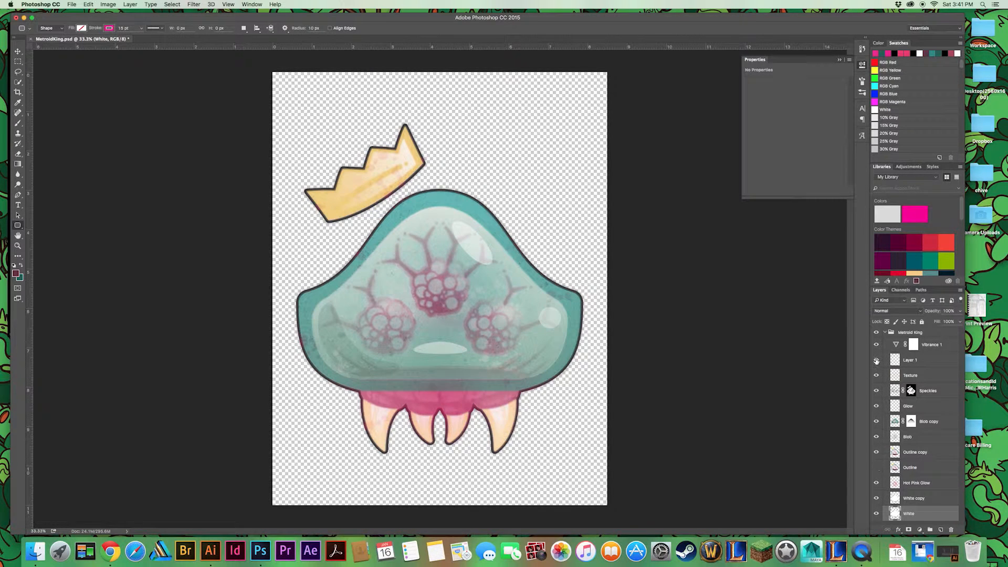
click(876, 332)
click(876, 467)
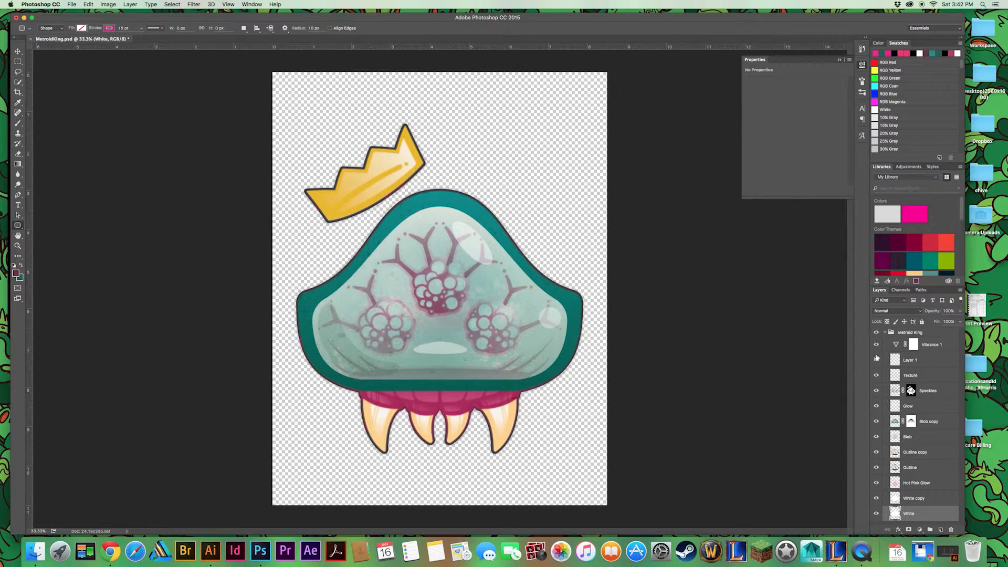
Isolate the Outline layer by hiding the other layers, and compare it with Outline copy by switching their visibility
drag(876, 345, 877, 495)
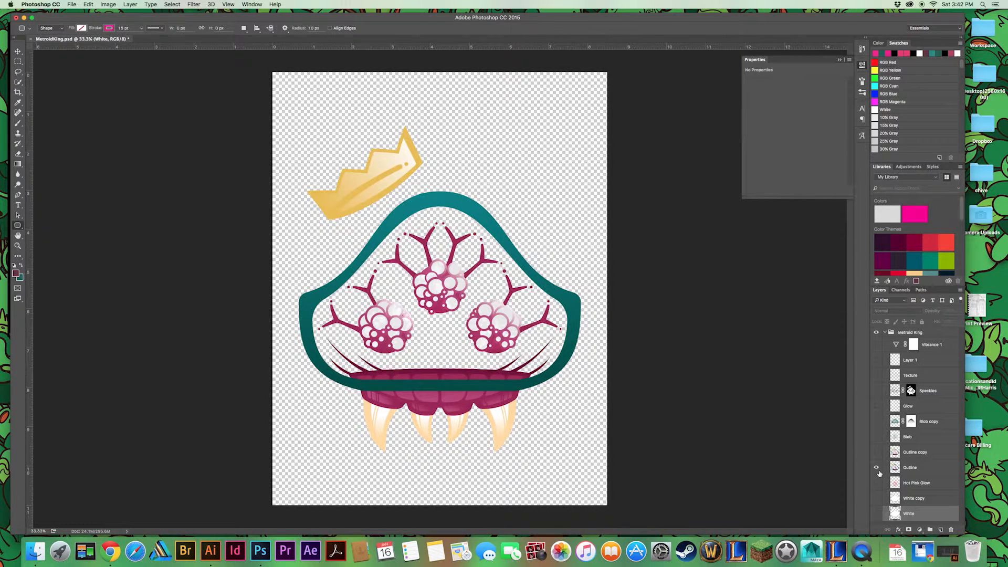
click(878, 470)
click(878, 471)
click(879, 454)
click(879, 454)
Preview the Blob and Blob copy layers individually over the outline, and show both together
click(878, 436)
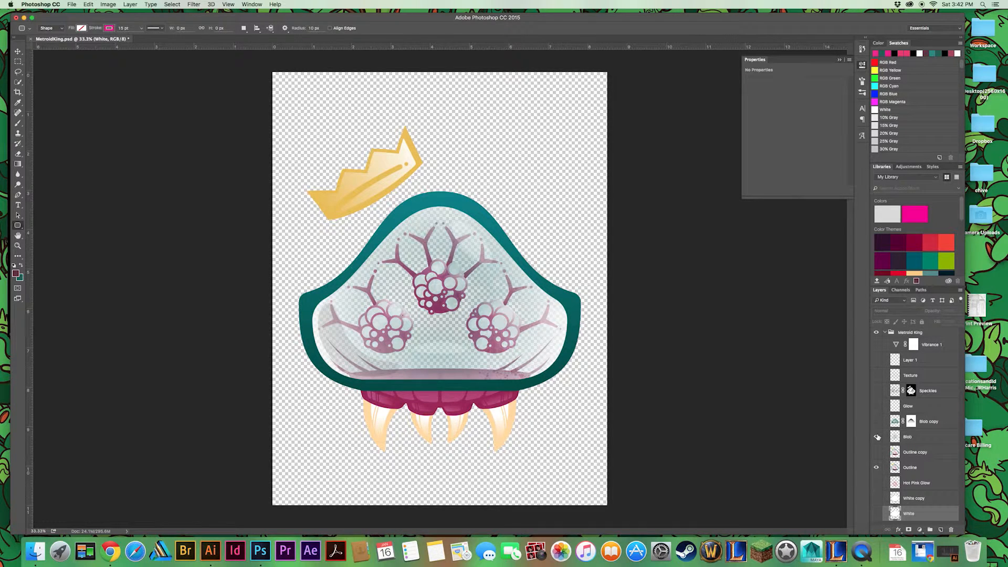
click(877, 437)
click(876, 421)
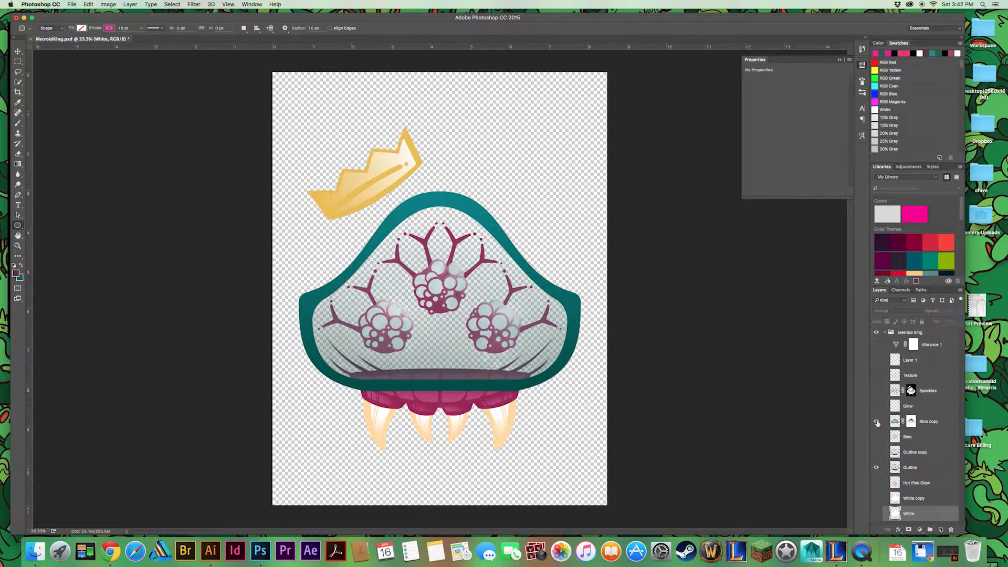
click(877, 422)
click(877, 437)
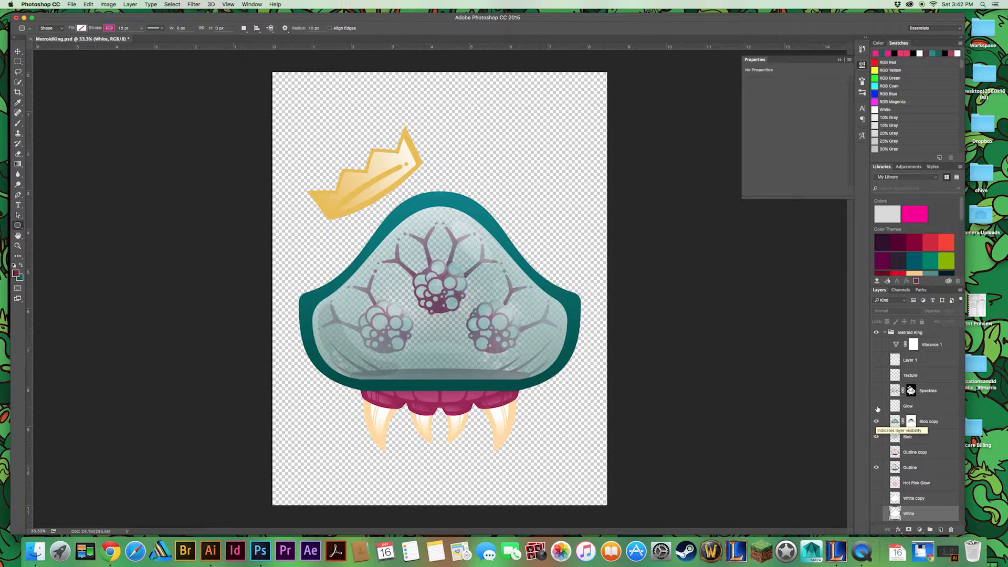
Show the Glow, Speckles, Texture and Layer 1 layers one after another to examine what each adds
click(880, 406)
click(876, 406)
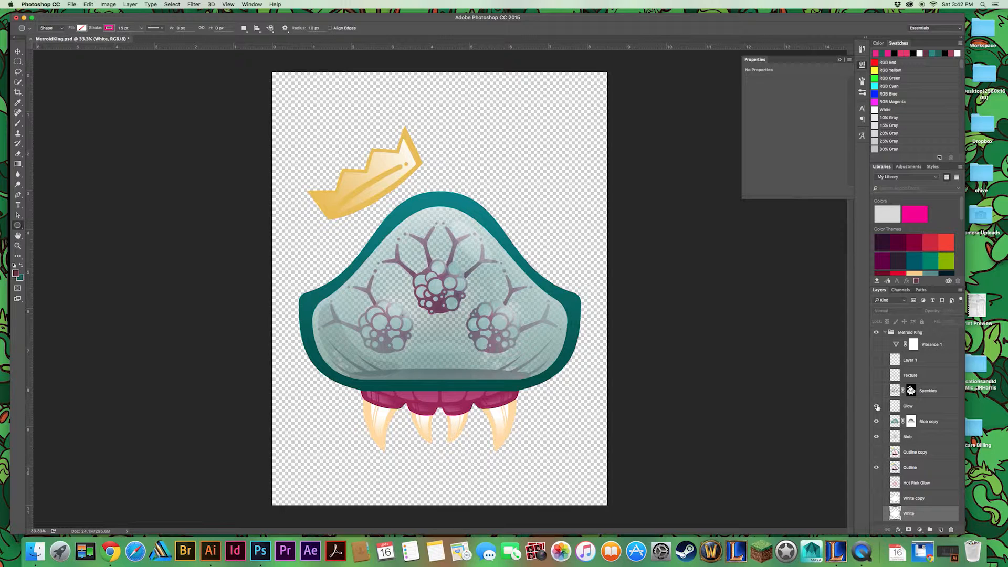
click(877, 391)
click(876, 376)
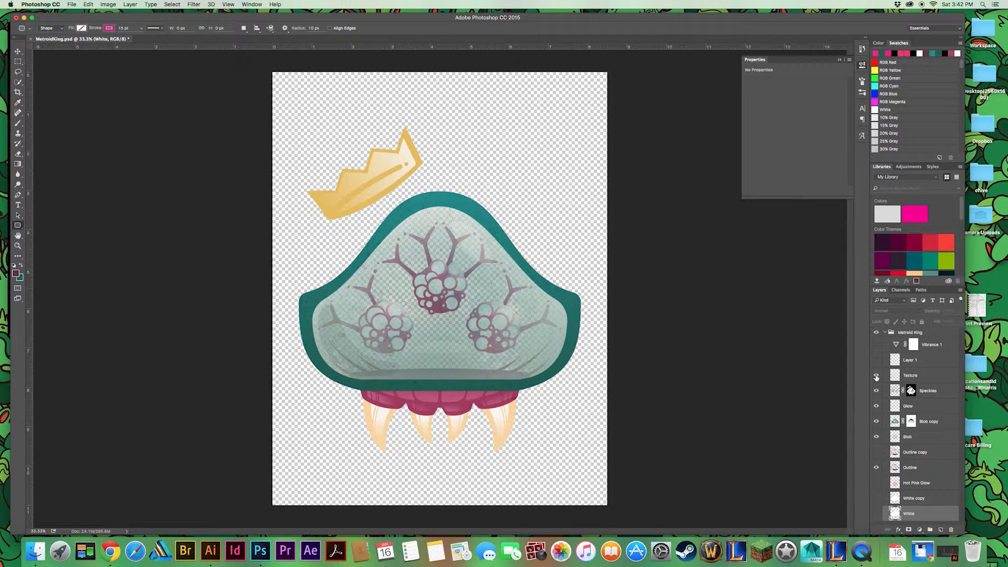
click(876, 360)
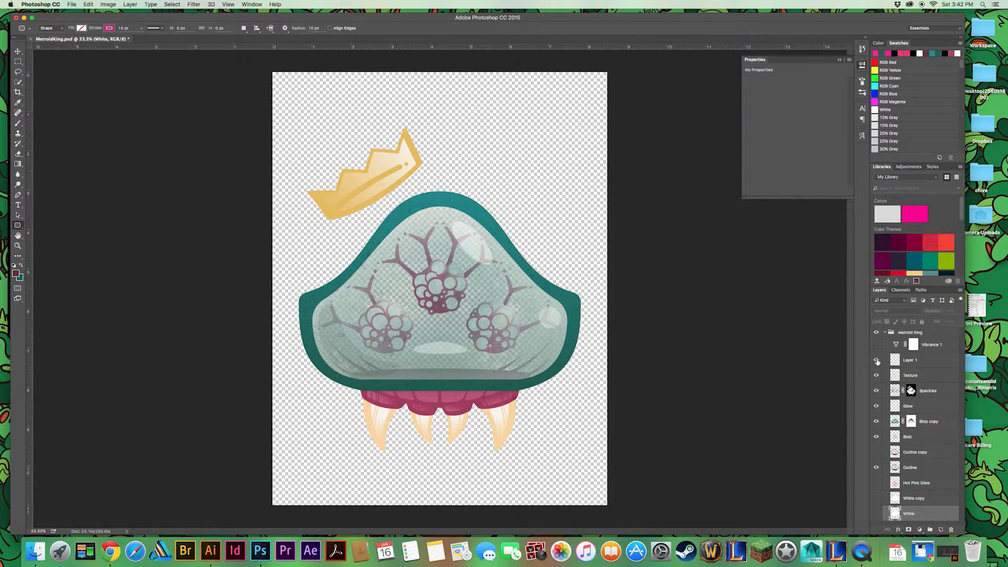
click(876, 361)
Examine the Hot Pink Glow layer on its own, and show the layers above it again together with Vibrance 1
click(876, 482)
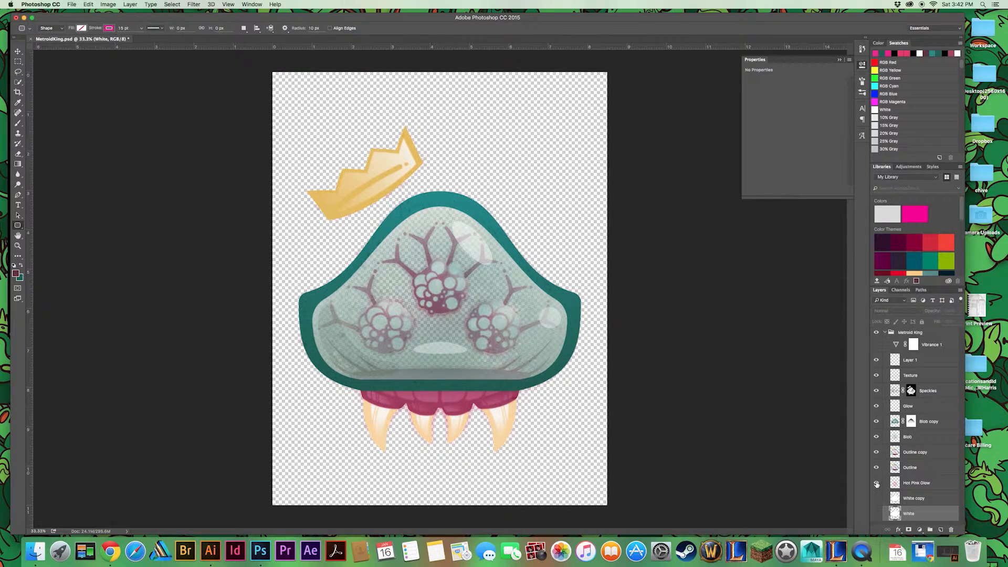
drag(876, 467, 876, 361)
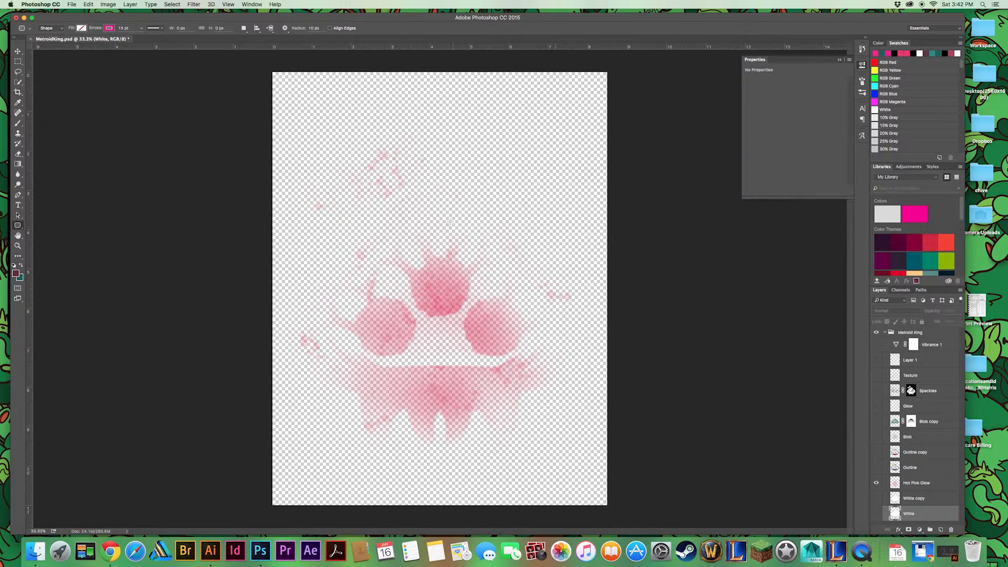
drag(876, 467, 875, 355)
click(876, 345)
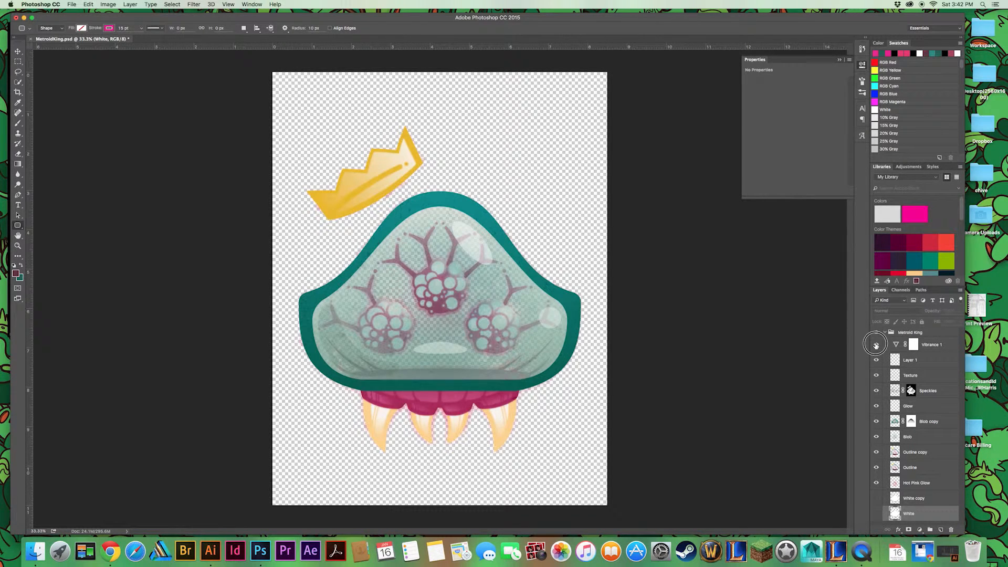
Show the White copy and White layers, and examine the effect of White by switching its visibility
click(875, 498)
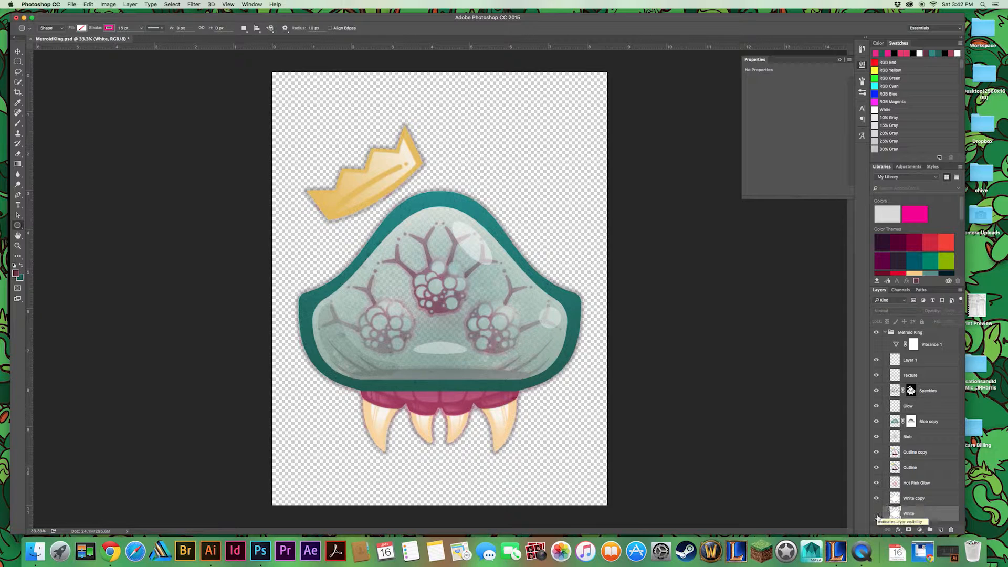
click(876, 514)
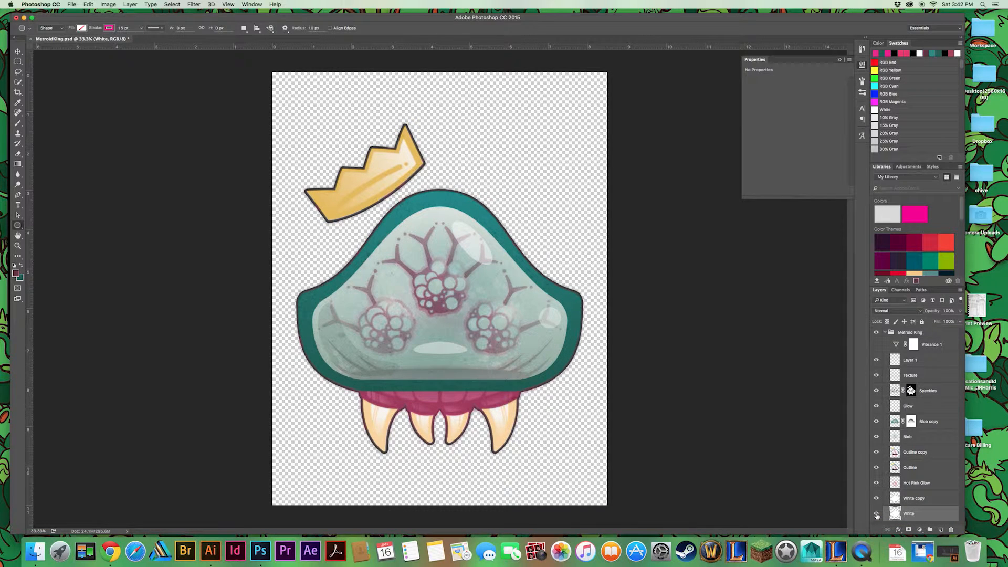
click(876, 514)
click(876, 515)
Compare the whole creature with and without the Vibrance 1 adjustment layer
click(876, 345)
click(875, 346)
click(876, 345)
click(875, 346)
click(875, 345)
click(875, 345)
click(875, 345)
Inspect the teeth, gums and crown at 100% with the Vibrance 1 adjustment switched off and on
key(super+plus)
key(super+plus)
key(super+plus)
drag(672, 428, 581, 250)
scroll(580, 250, down, 3)
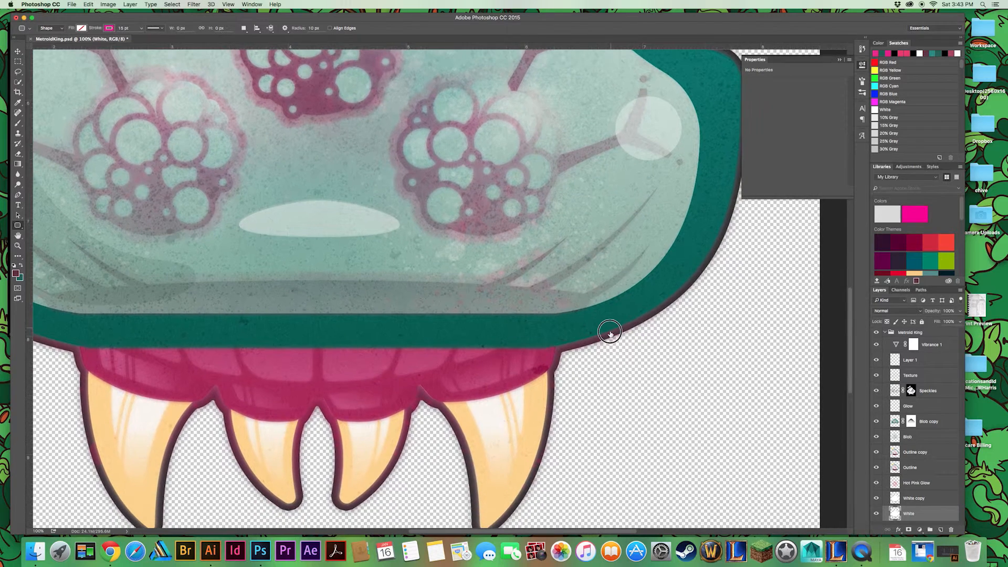
click(875, 345)
click(874, 345)
click(875, 345)
scroll(525, 336, up, 15)
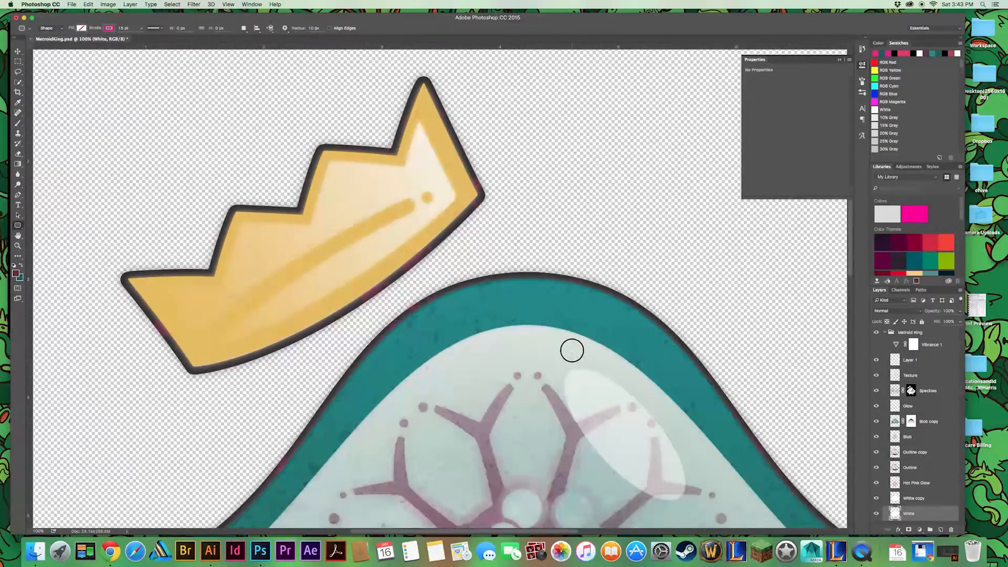
click(877, 345)
click(877, 345)
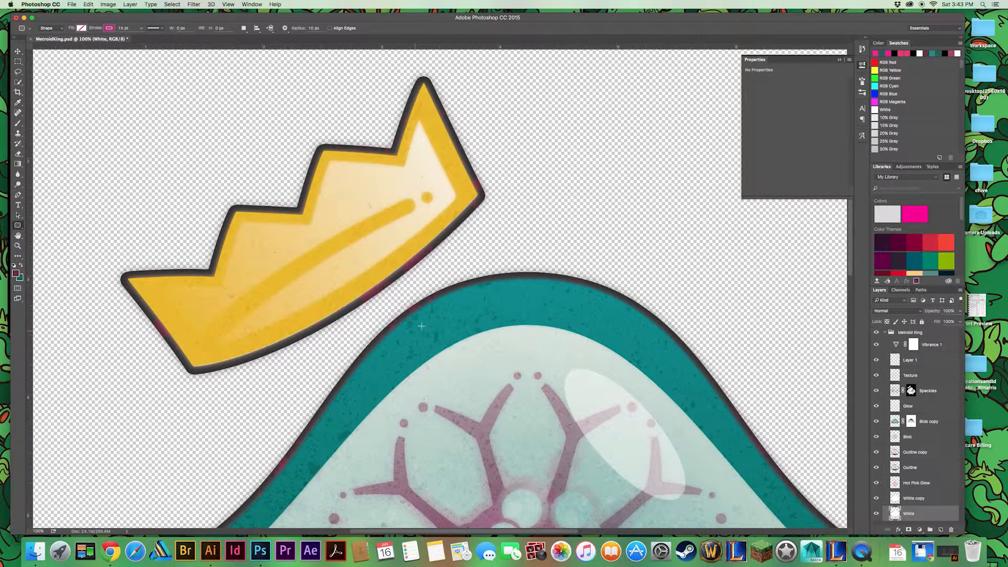
Close MetroidKing.psd and open the recent file PunkBounty_Texture.psd
key(super+0)
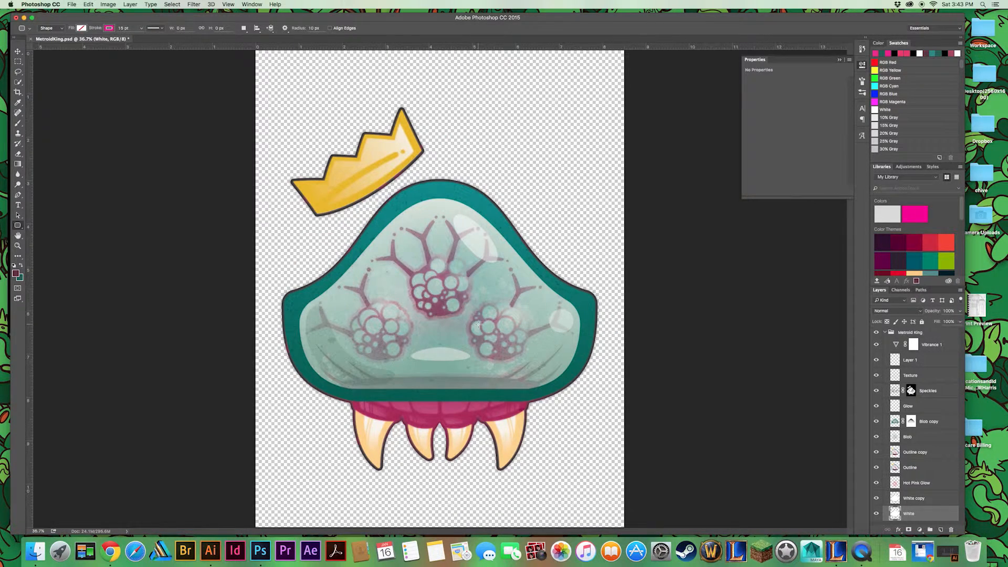
click(30, 39)
click(477, 175)
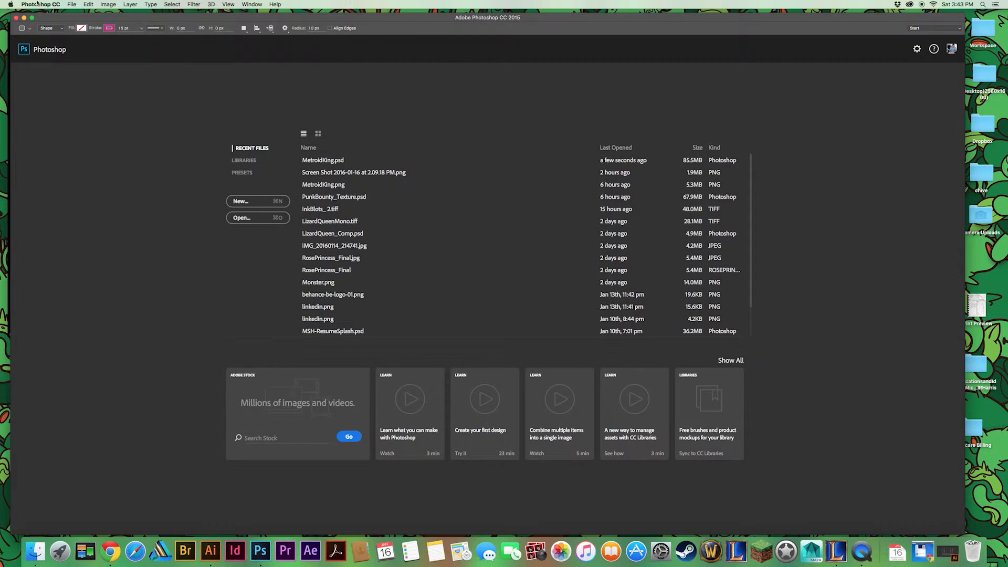
click(336, 196)
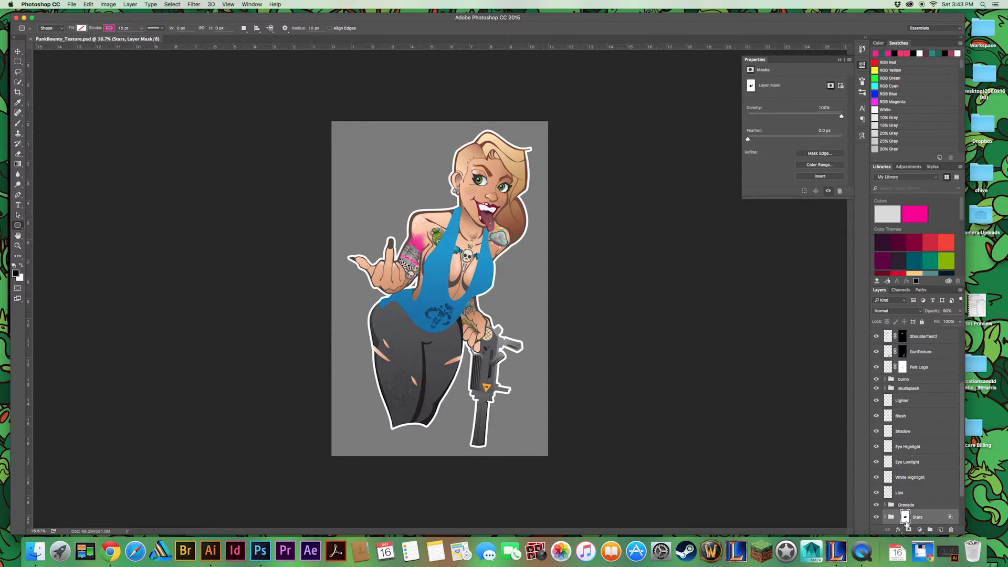
Examine the Metroid King shoulder tattoo up close by switching its layer off and on
scroll(888, 440, up, 5)
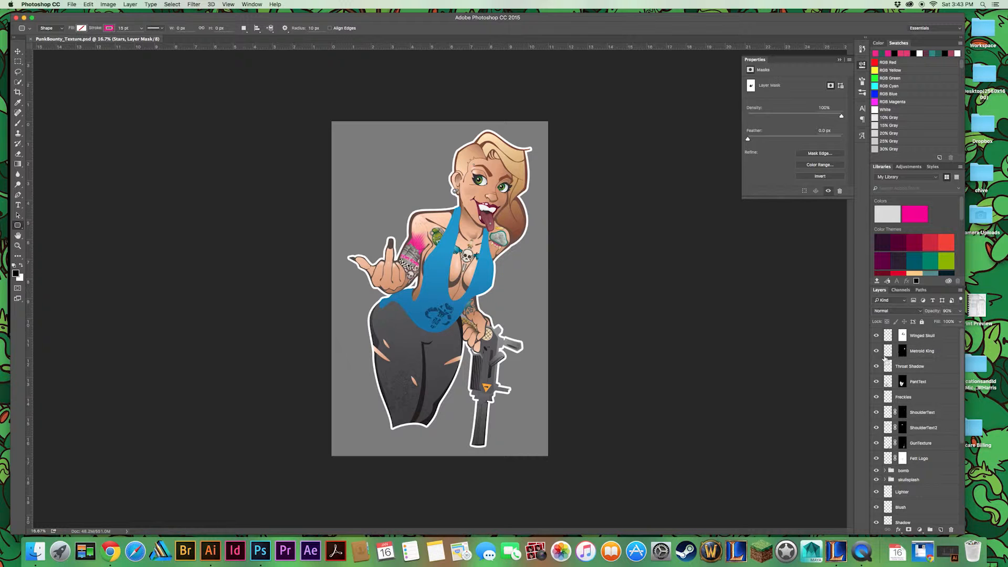
key(super+plus)
key(super+plus)
key(super+plus)
key(super+plus)
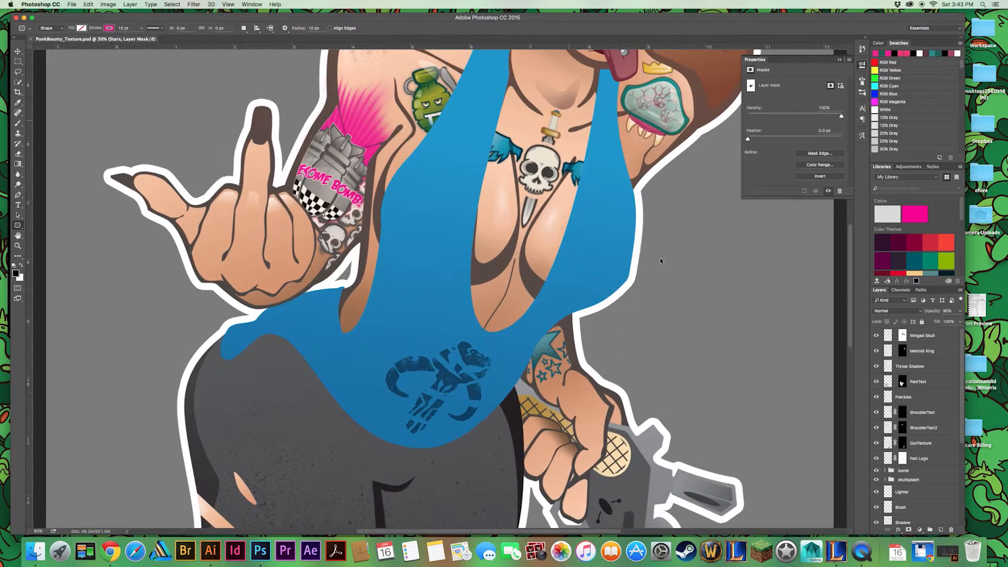
drag(660, 257, 515, 394)
drag(572, 315, 474, 408)
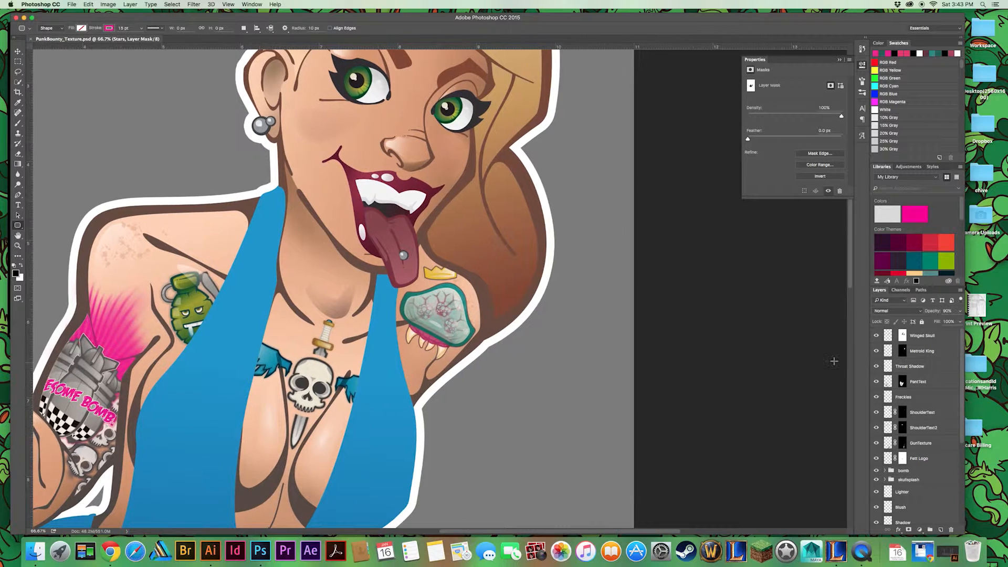
click(875, 352)
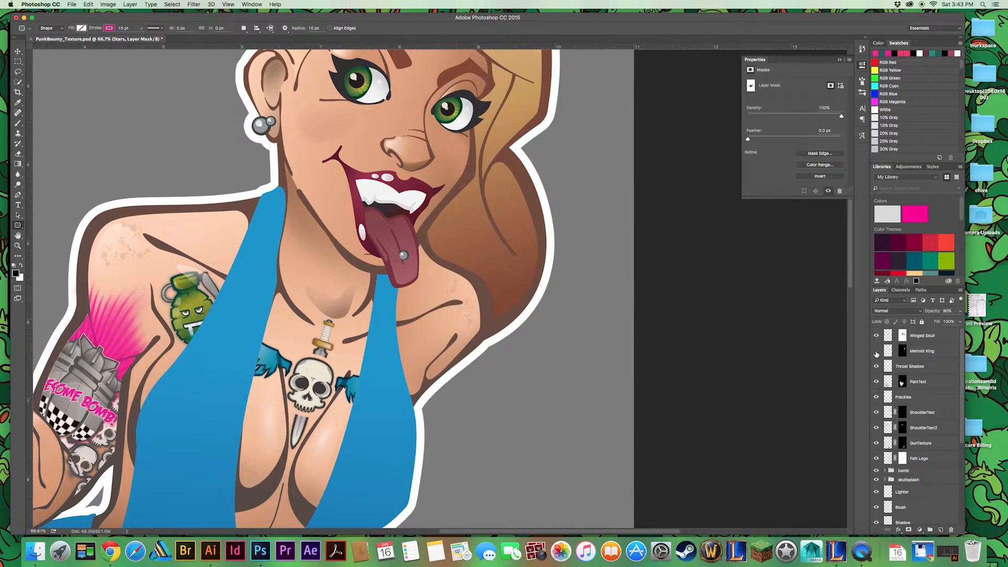
click(876, 352)
Isolate the Metroid King layer from the other detail layers, and compare the tattoo with its layer mask disabled and enabled
drag(876, 336, 876, 524)
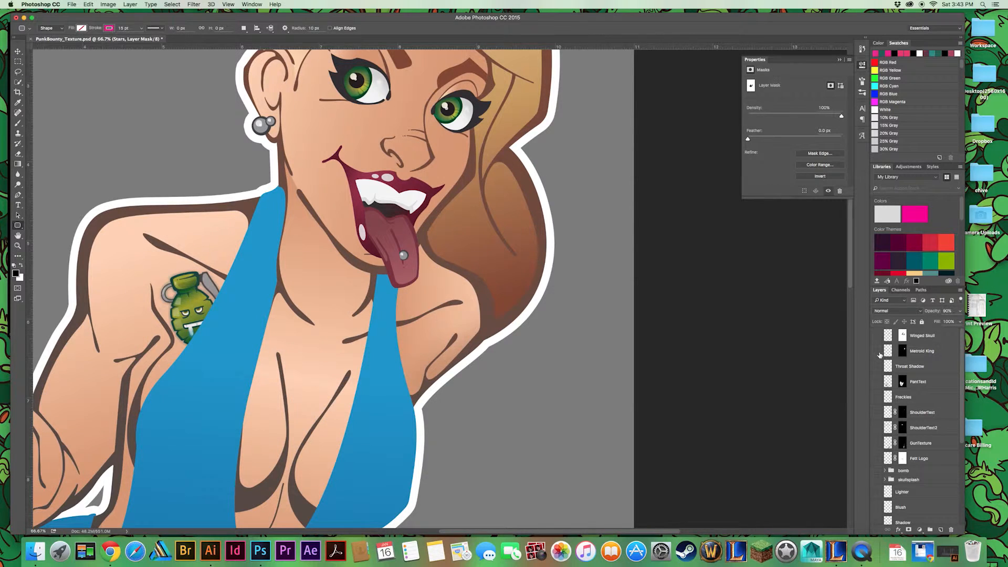
click(876, 352)
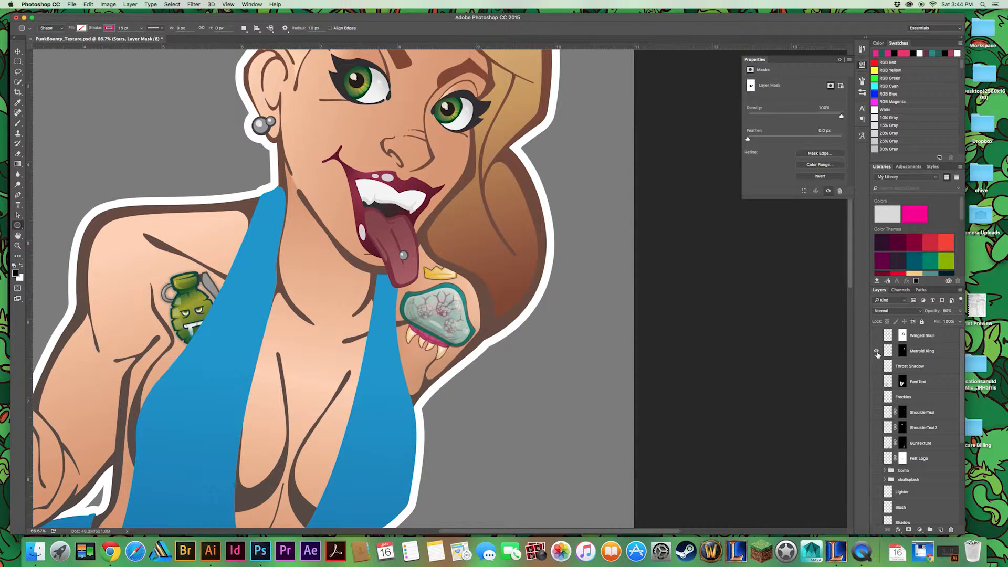
right_click(902, 351)
click(915, 357)
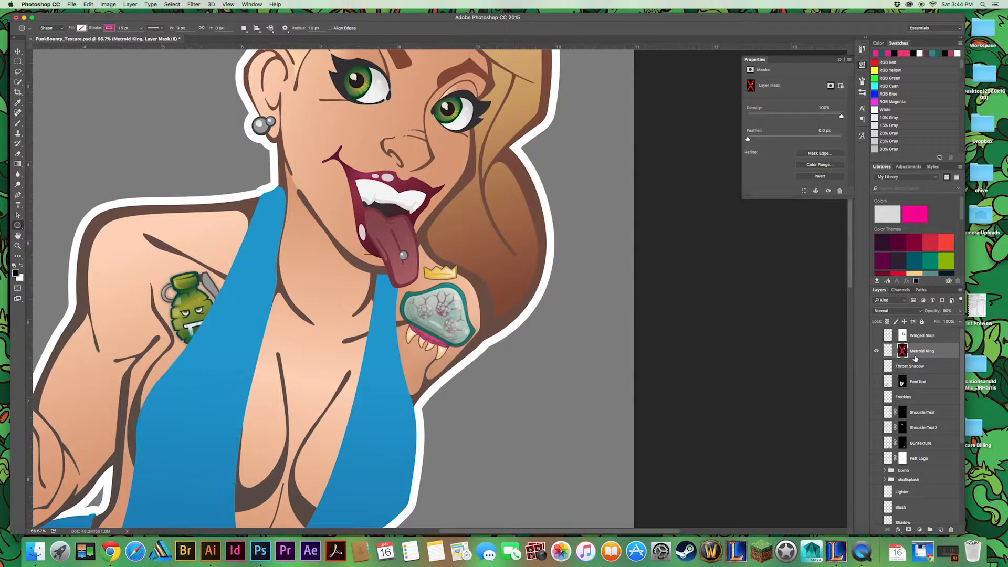
click(925, 353)
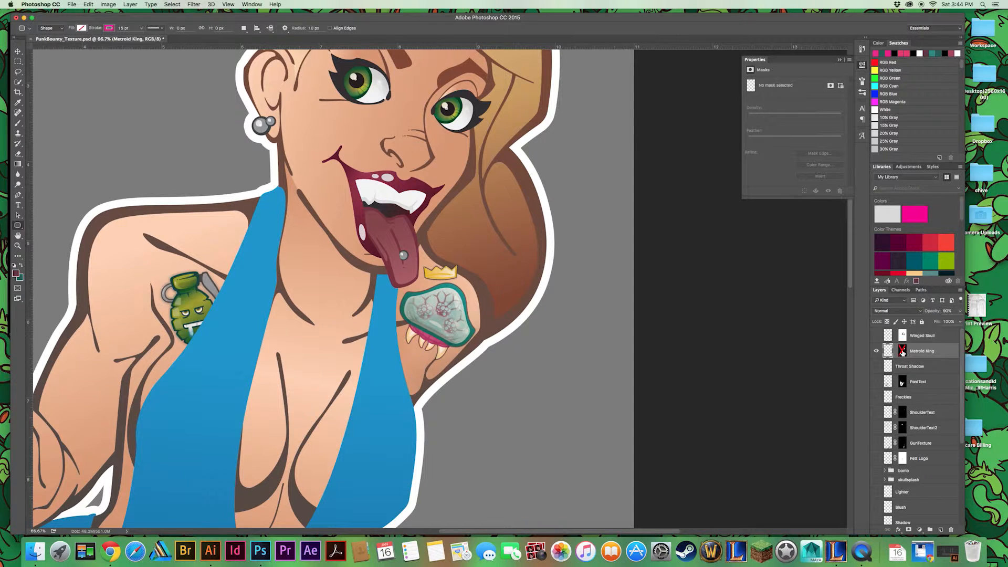
right_click(902, 352)
click(930, 353)
Show all the hidden detail layers again and review the complete character with its layer stack
click(876, 336)
click(876, 366)
mouse_move(875, 371)
mouse_down()
mouse_move(876, 525)
mouse_move(882, 497)
mouse_up()
key(super+0)
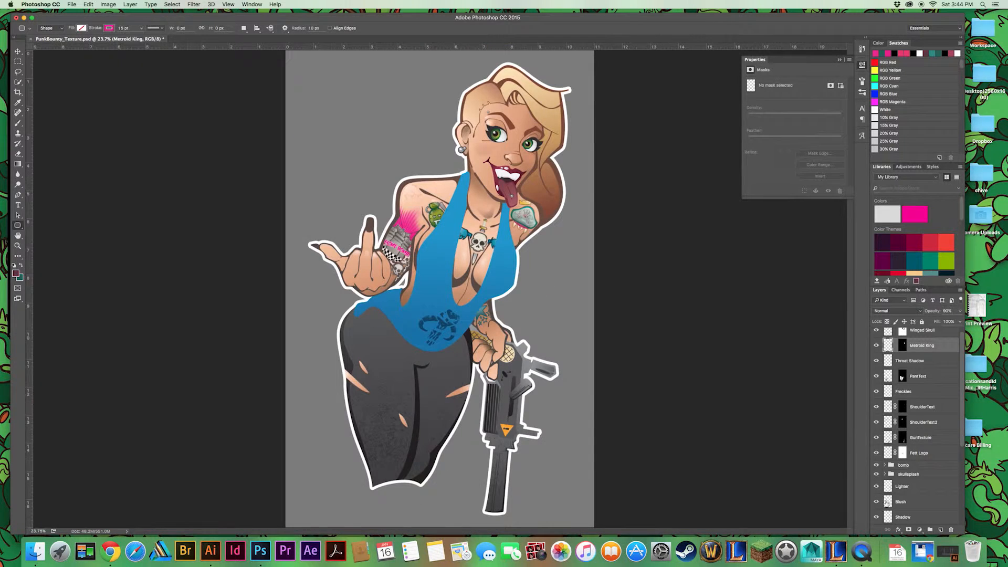
scroll(892, 472, down, 5)
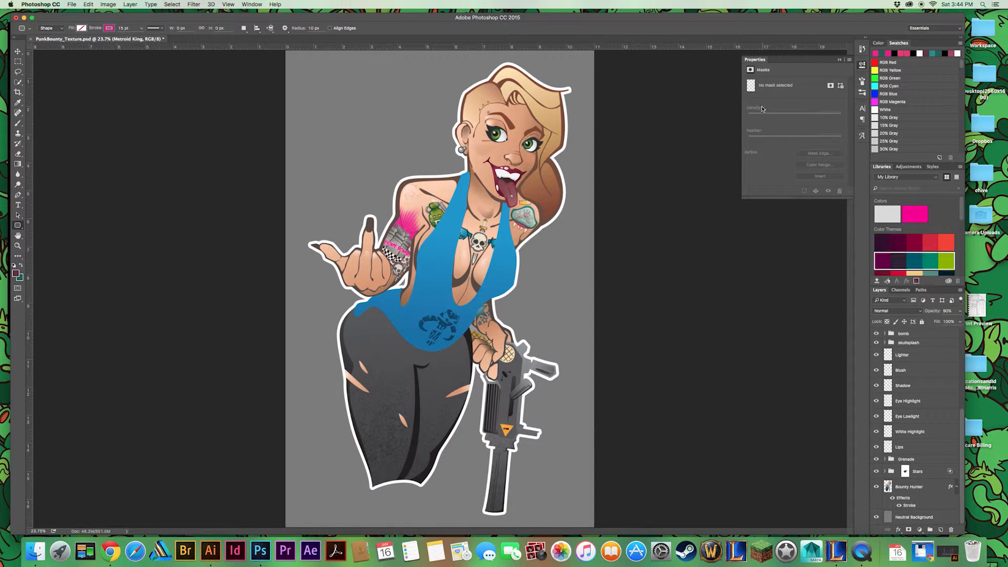
Close PunkBounty_Texture.psd and the Photoshop window
click(30, 39)
click(467, 175)
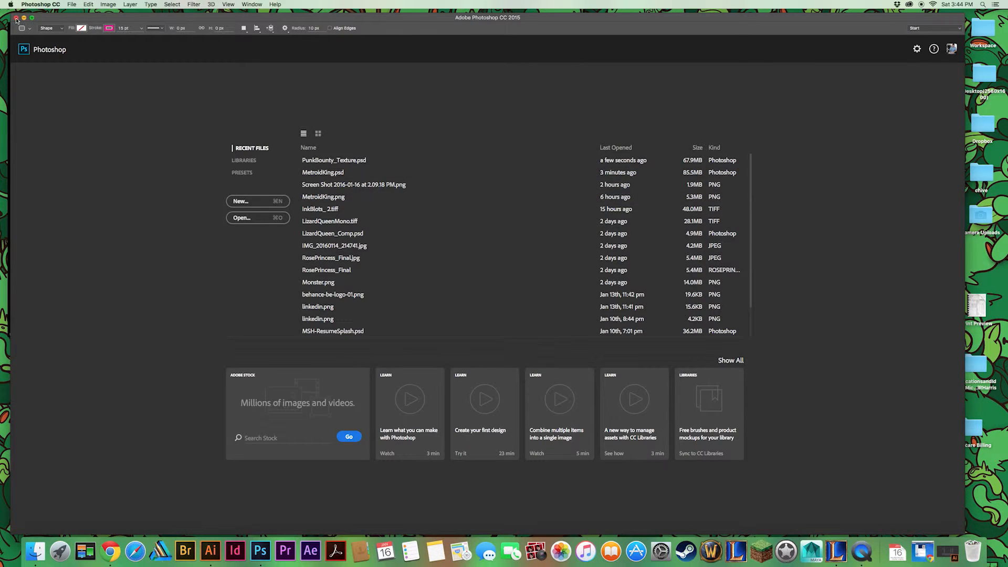
click(16, 19)
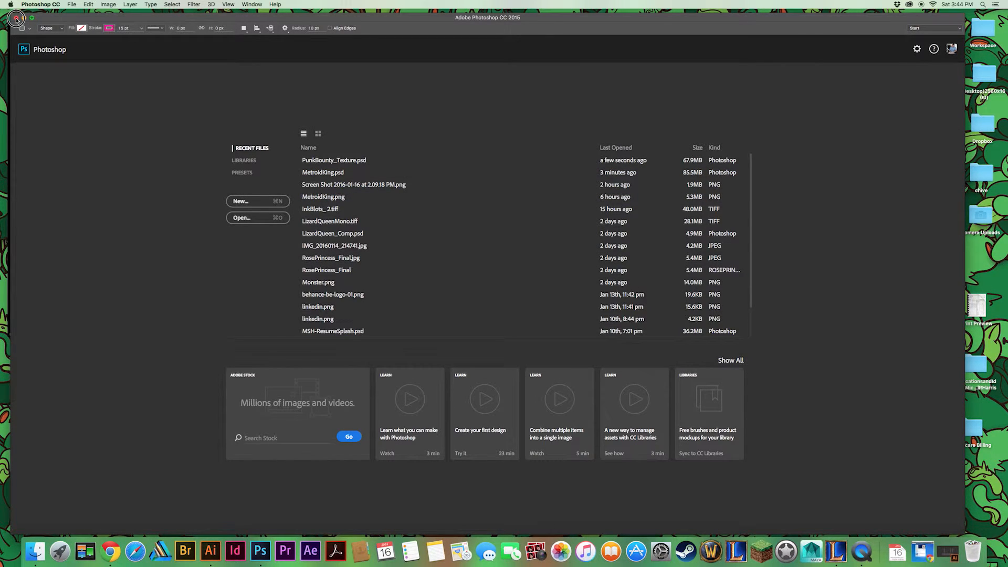